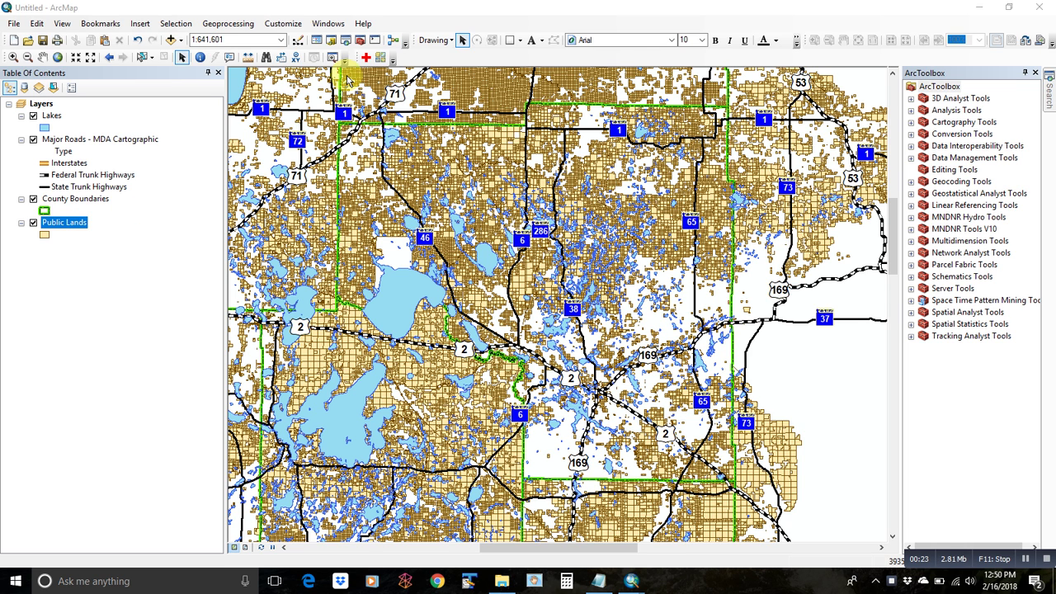
# Add the DNR Watershed Suite layer from the Hydrography category of Quick Layers to the map
pyautogui.click(366, 57)
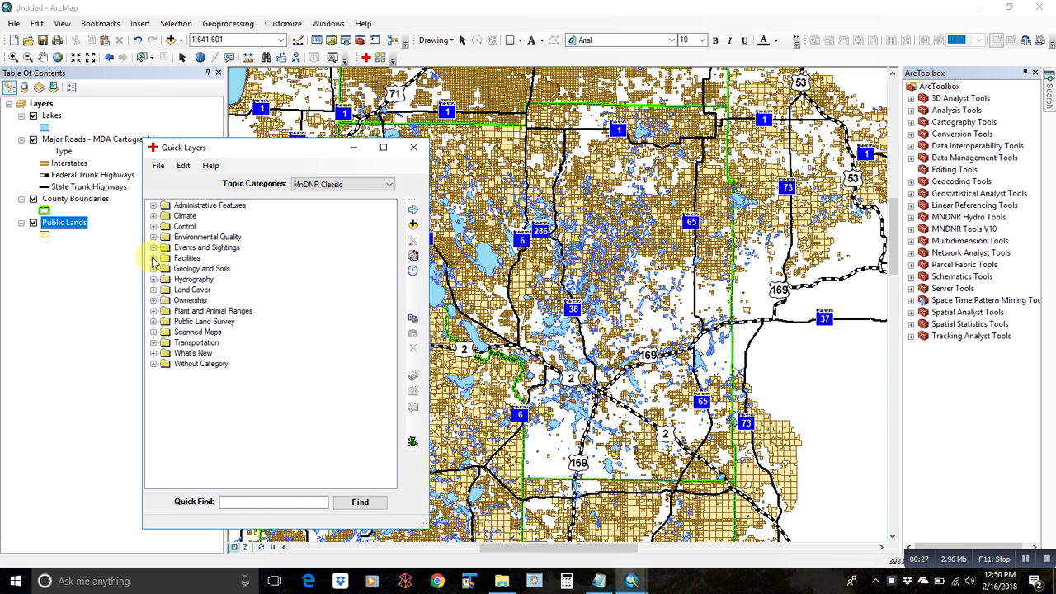
pyautogui.doubleClick(159, 280)
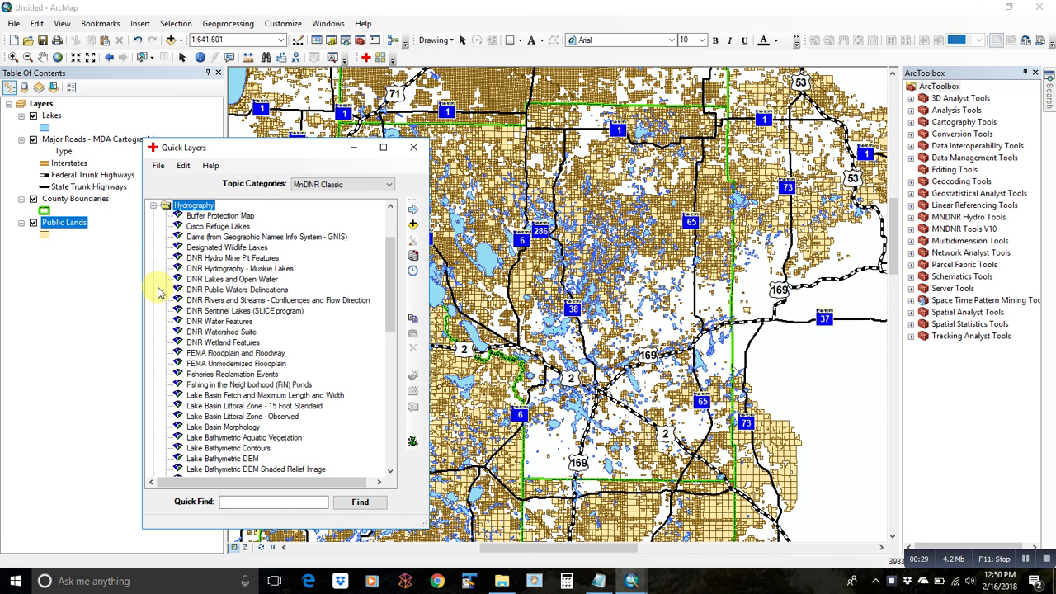
pyautogui.click(213, 331)
pyautogui.click(414, 225)
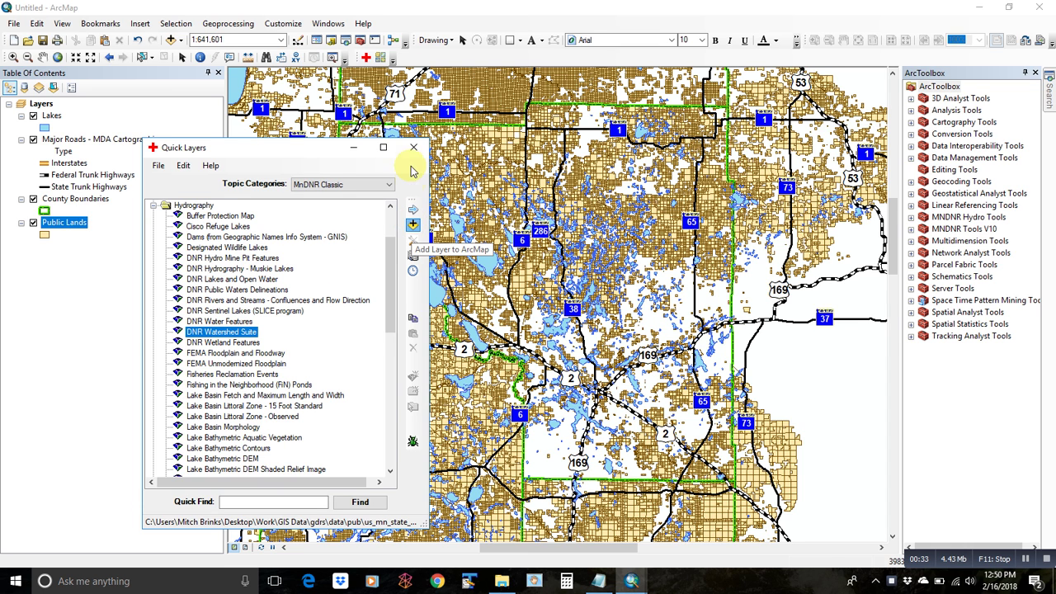
pyautogui.click(413, 150)
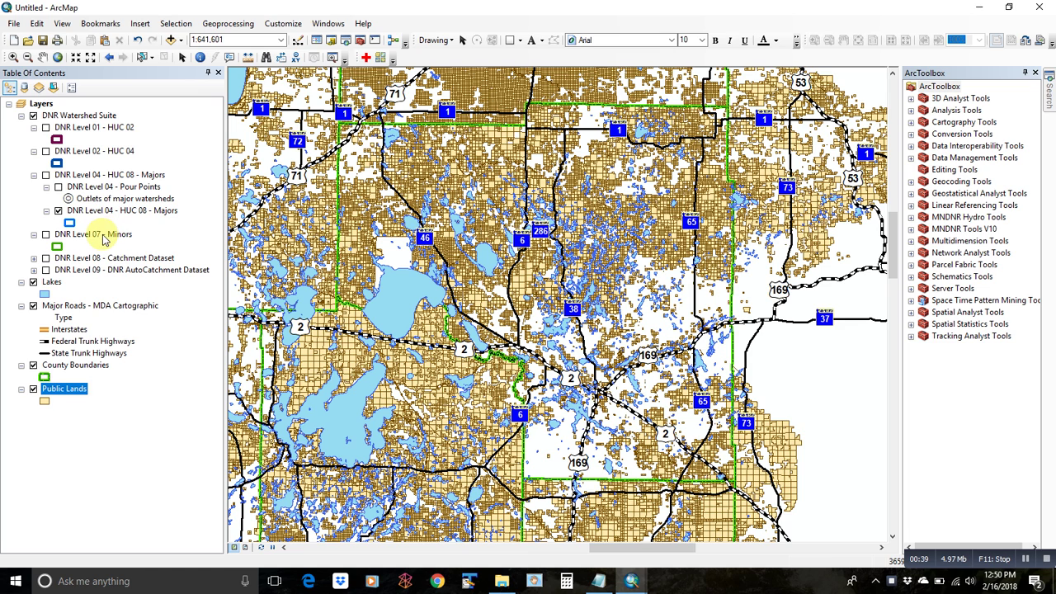
# Turn on the DNR Level 07 - Minors layer and change its outline color to red
pyautogui.click(100, 237)
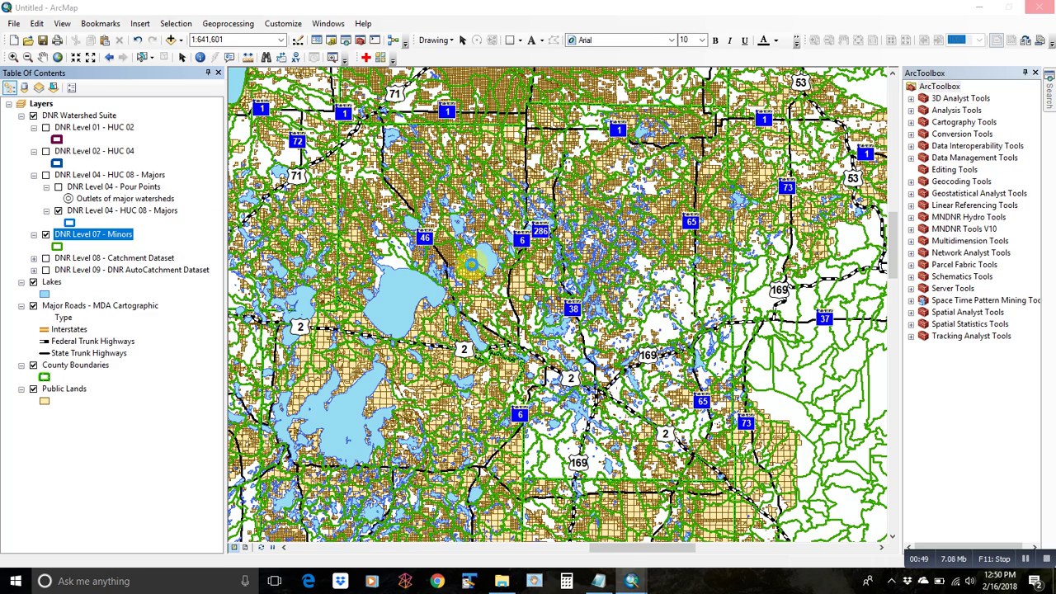
pyautogui.click(482, 229)
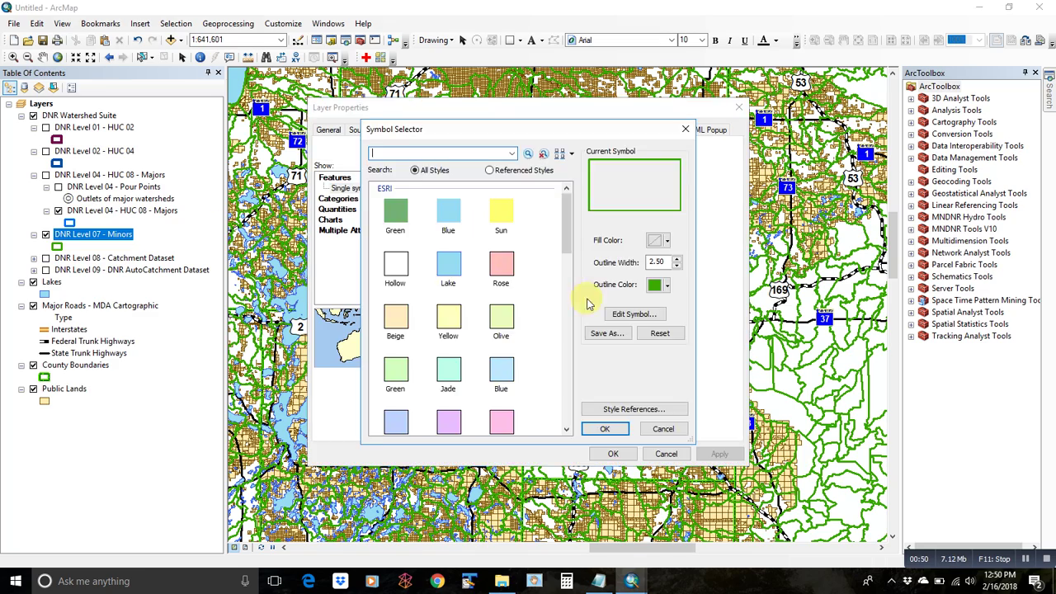
pyautogui.click(666, 285)
pyautogui.click(665, 338)
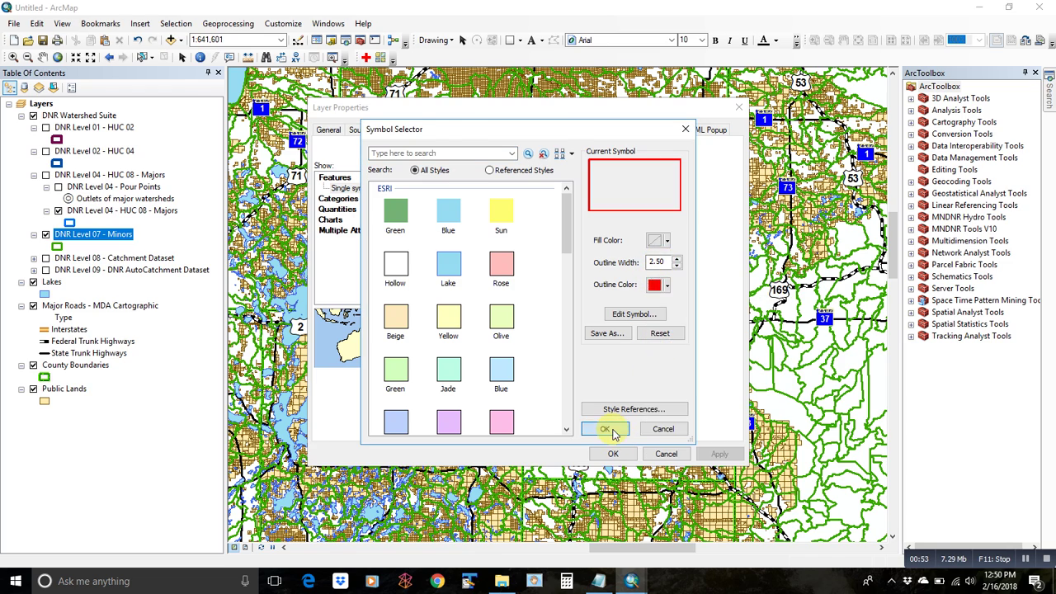
pyautogui.click(606, 428)
pyautogui.click(613, 454)
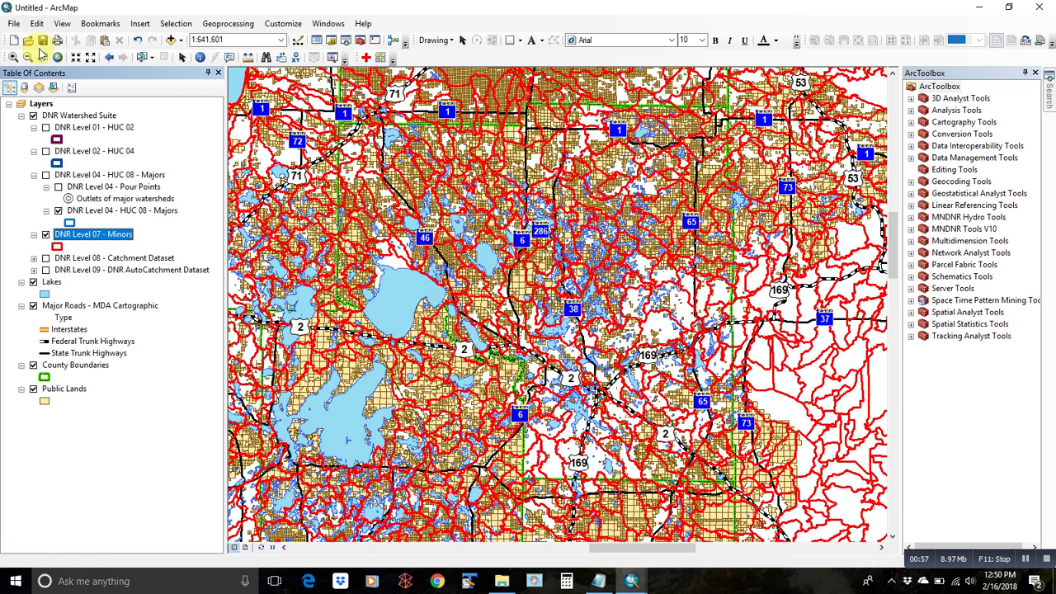
# Examine the fields in the Public Lands attribute table through to its last columns, and close it
pyautogui.click(75, 391)
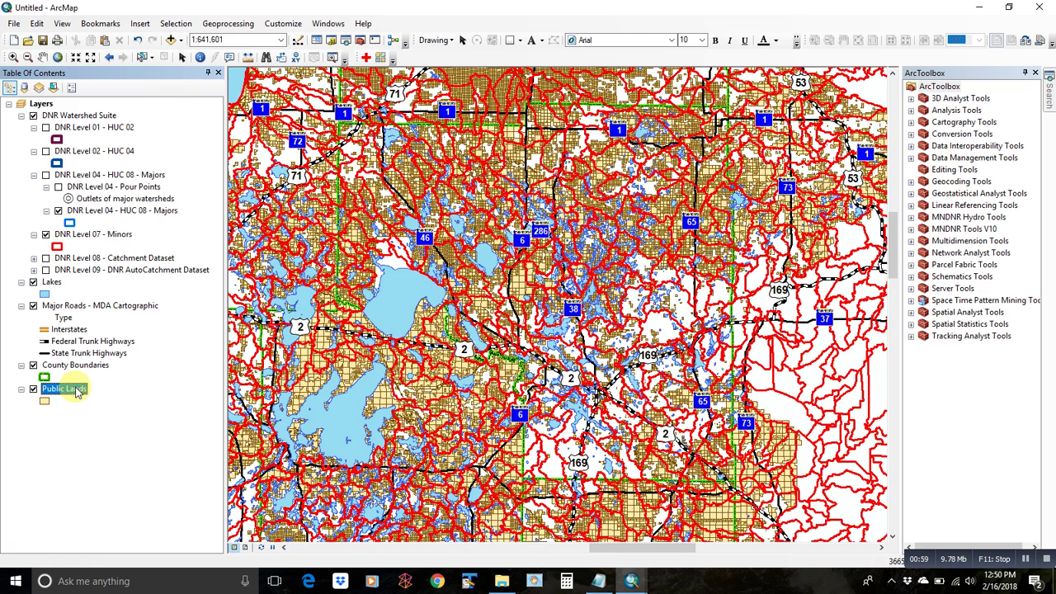
pyautogui.rightClick(75, 390)
pyautogui.click(183, 145)
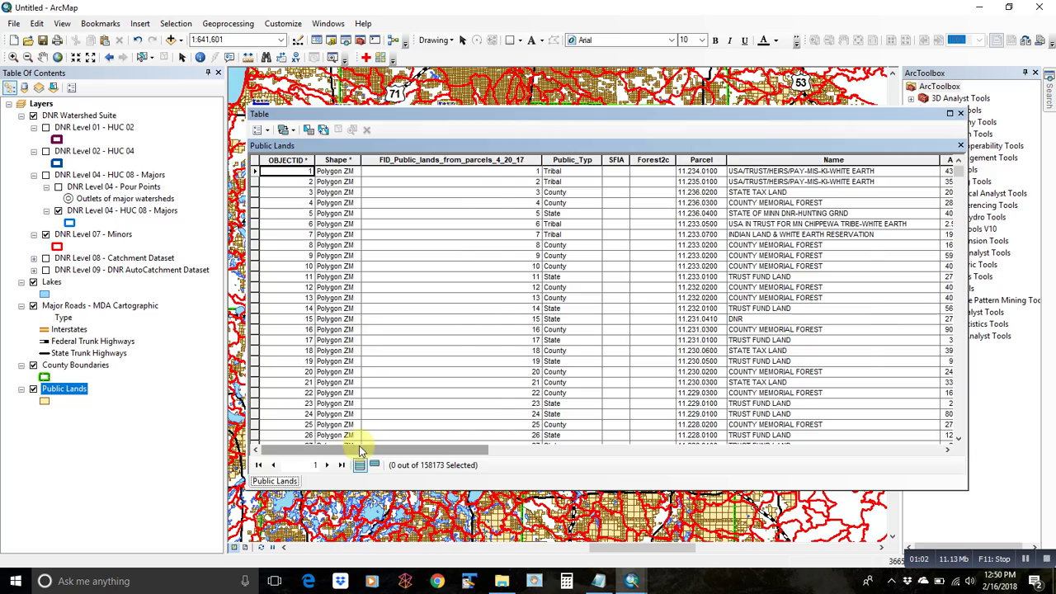
pyautogui.moveTo(351, 449); pyautogui.dragTo(849, 467)
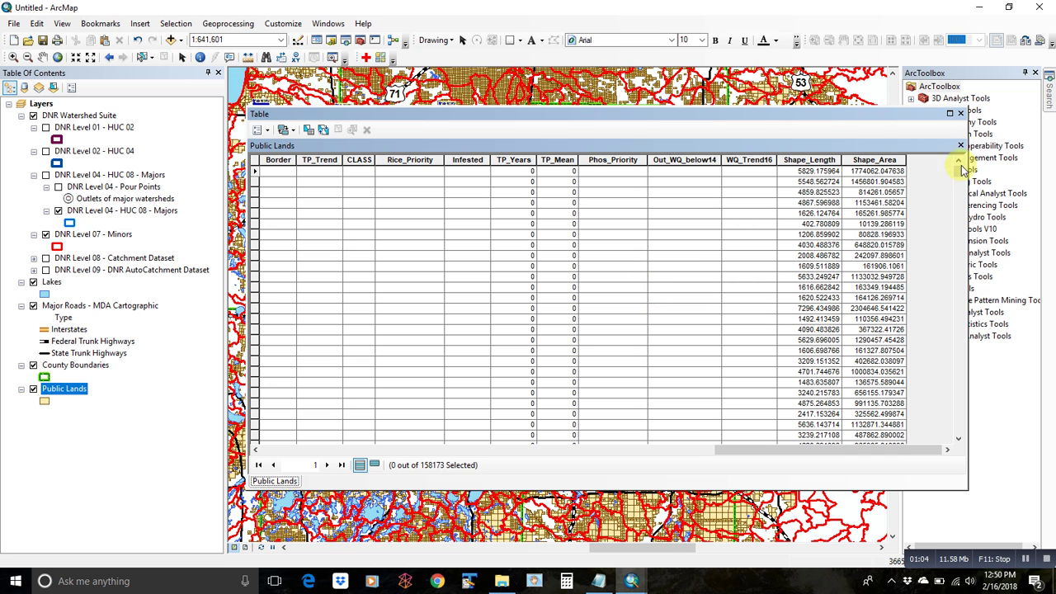
pyautogui.click(960, 113)
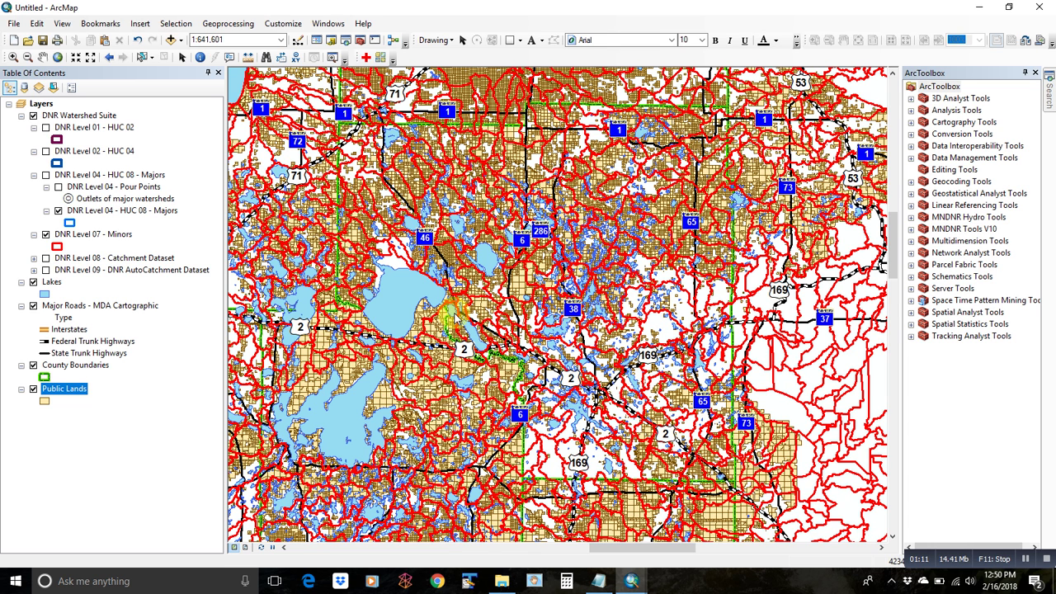
# Start the Union geoprocessing tool with DNR Level 07 - Minors and Public Lands as input features
pyautogui.click(232, 24)
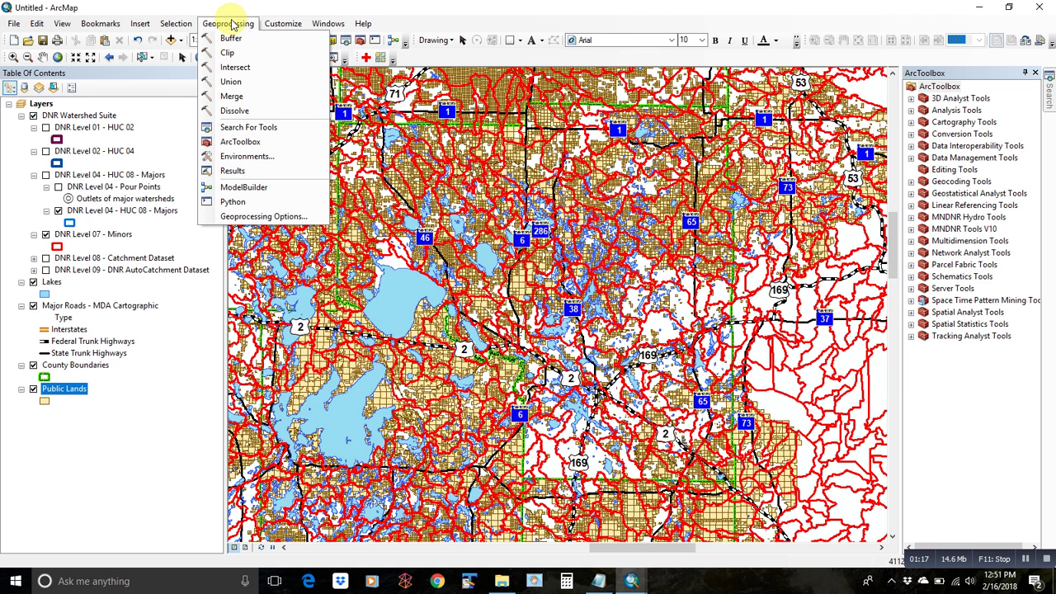
pyautogui.click(235, 67)
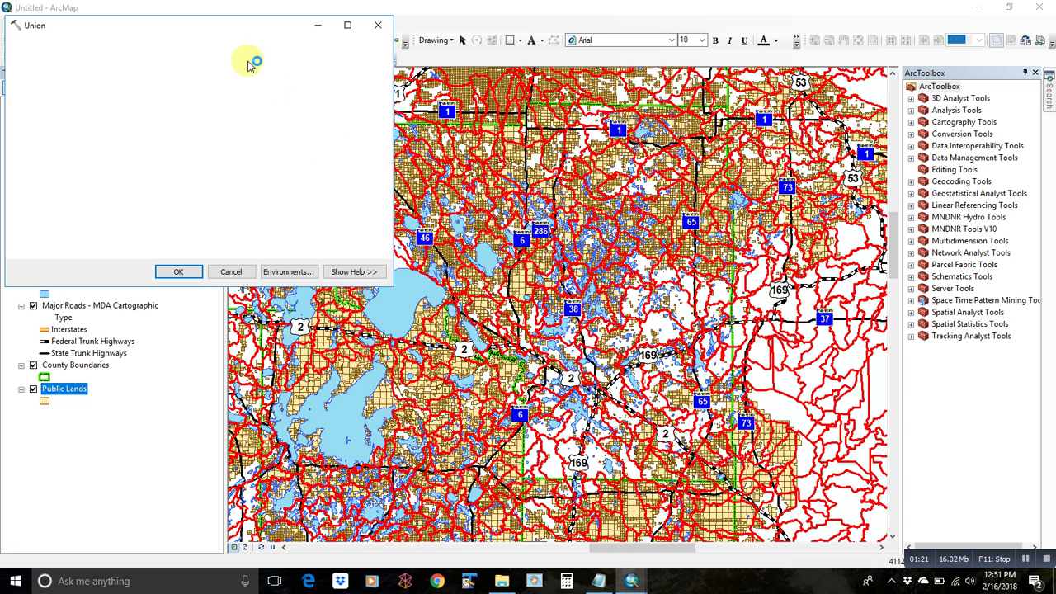
pyautogui.moveTo(231, 28); pyautogui.dragTo(487, 145)
pyautogui.moveTo(111, 234); pyautogui.dragTo(59, 393)
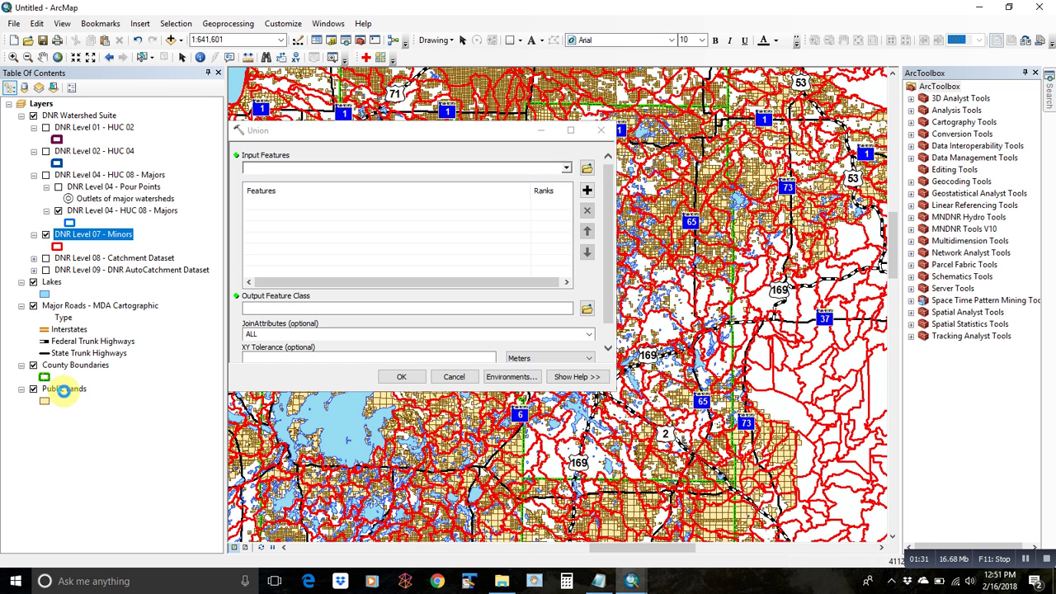
pyautogui.moveTo(64, 391); pyautogui.dragTo(359, 262)
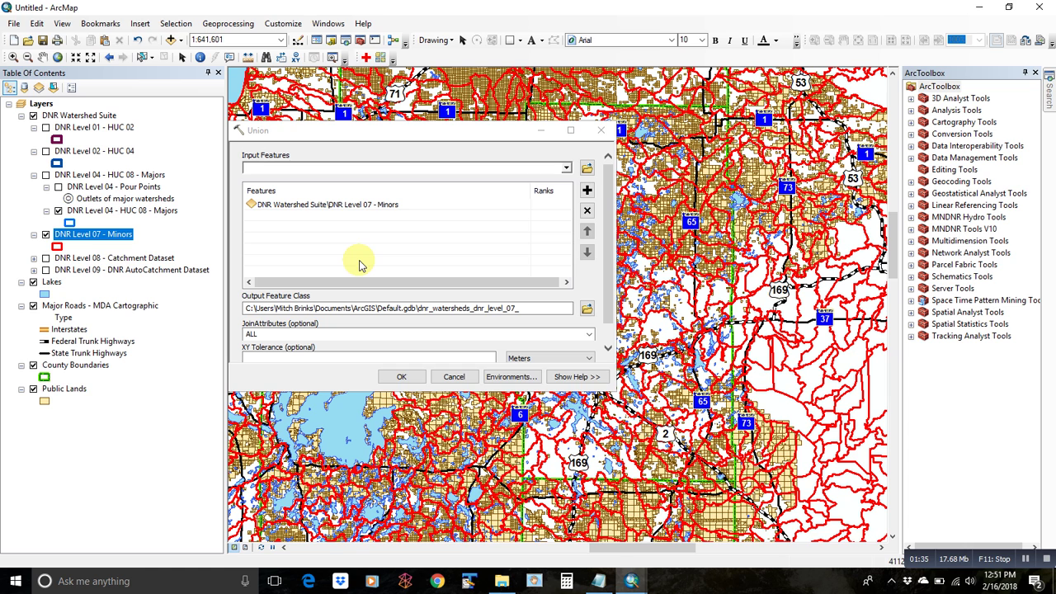
pyautogui.moveTo(64, 389); pyautogui.dragTo(358, 245)
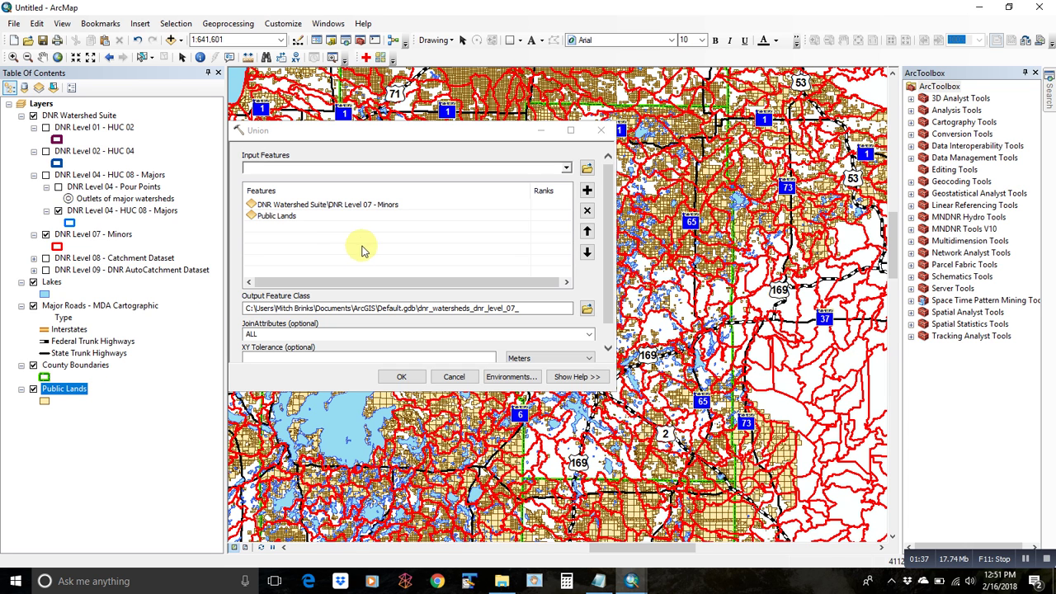
# Name the output feature class union_demo in the default geodatabase and run the Union
pyautogui.click(500, 307)
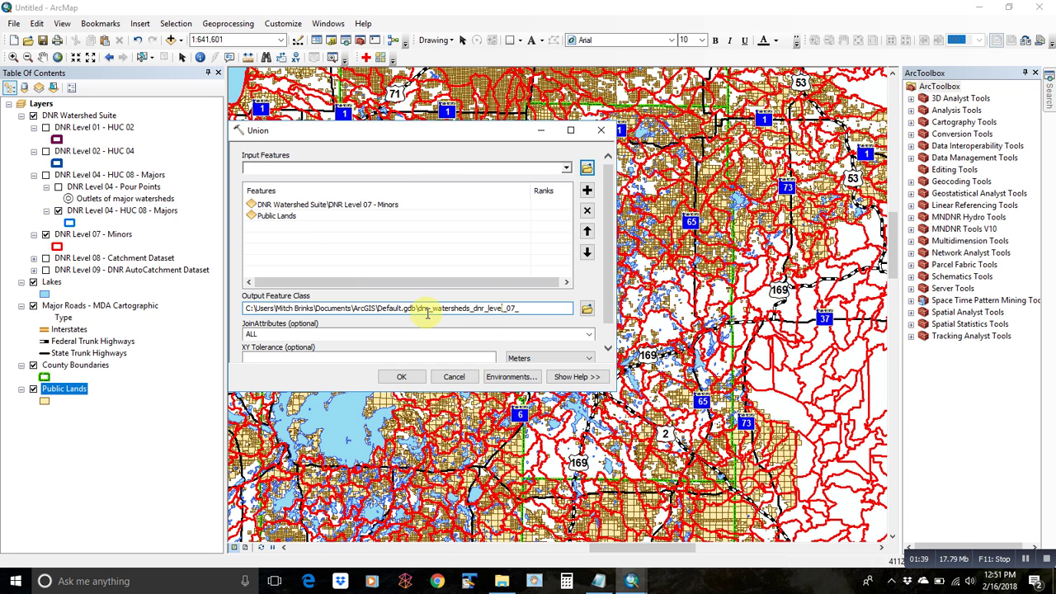
pyautogui.moveTo(426, 309); pyautogui.dragTo(548, 309)
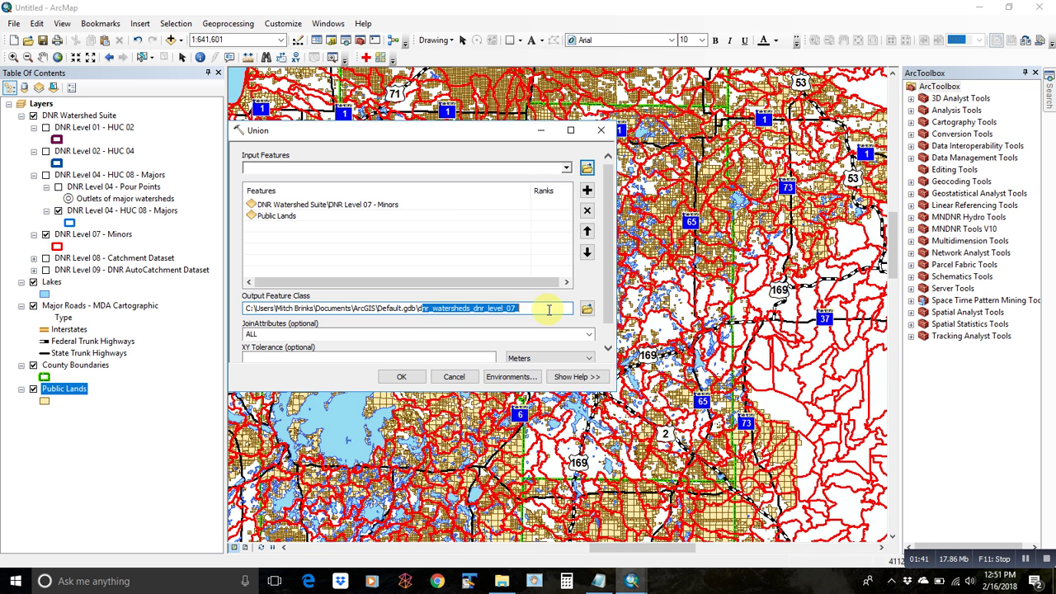
pyautogui.press('BackSpace')
pyautogui.press('BackSpace')
pyautogui.write('union')
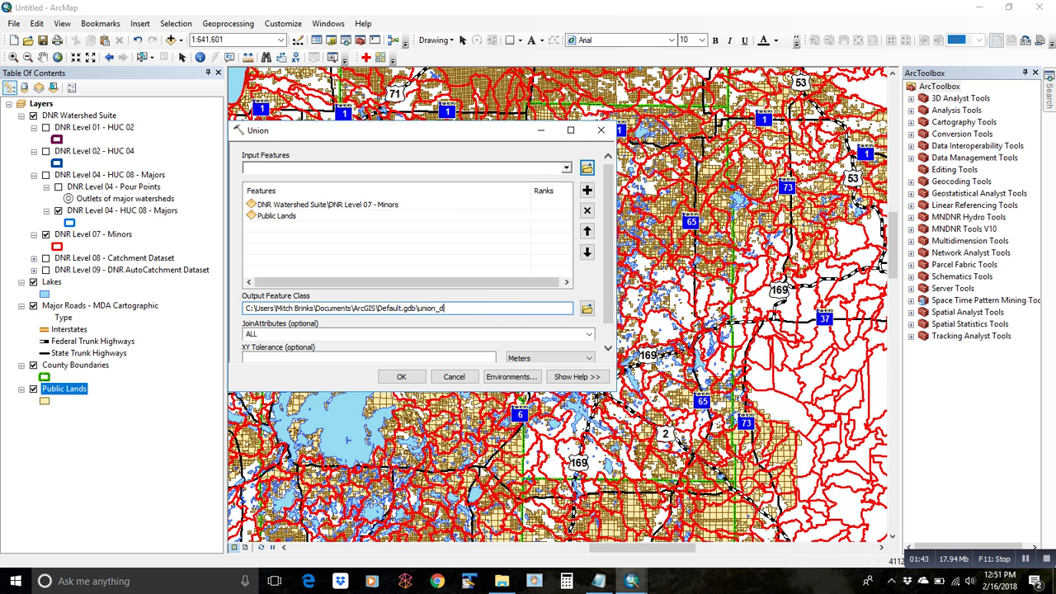
pyautogui.click(397, 377)
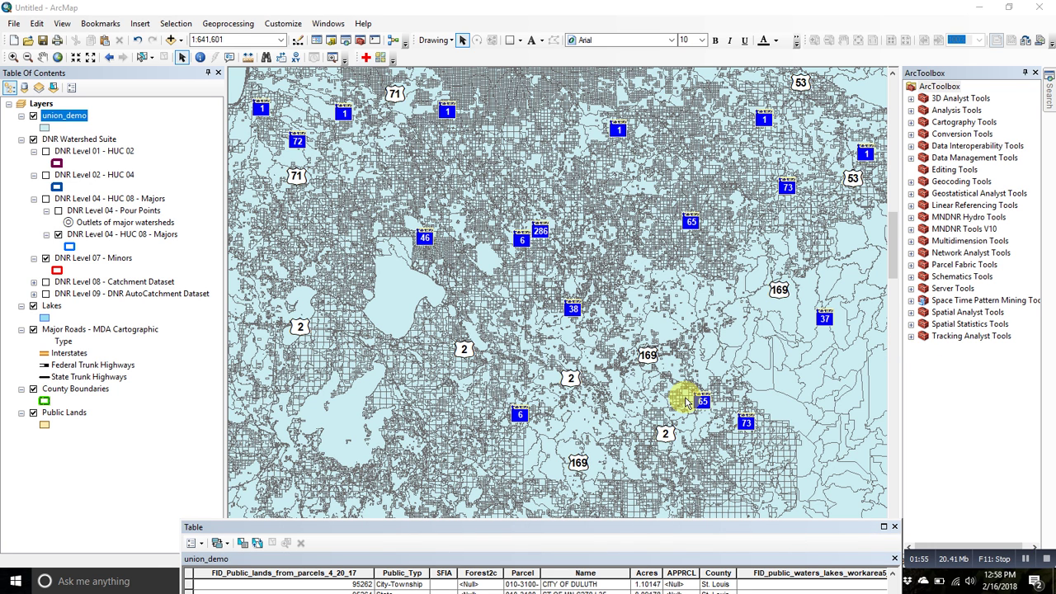
# Examine the public land and minor watershed fields in the union_demo attribute table, including minor5, and close it
pyautogui.click(660, 528)
pyautogui.moveTo(644, 171); pyautogui.dragTo(643, 171)
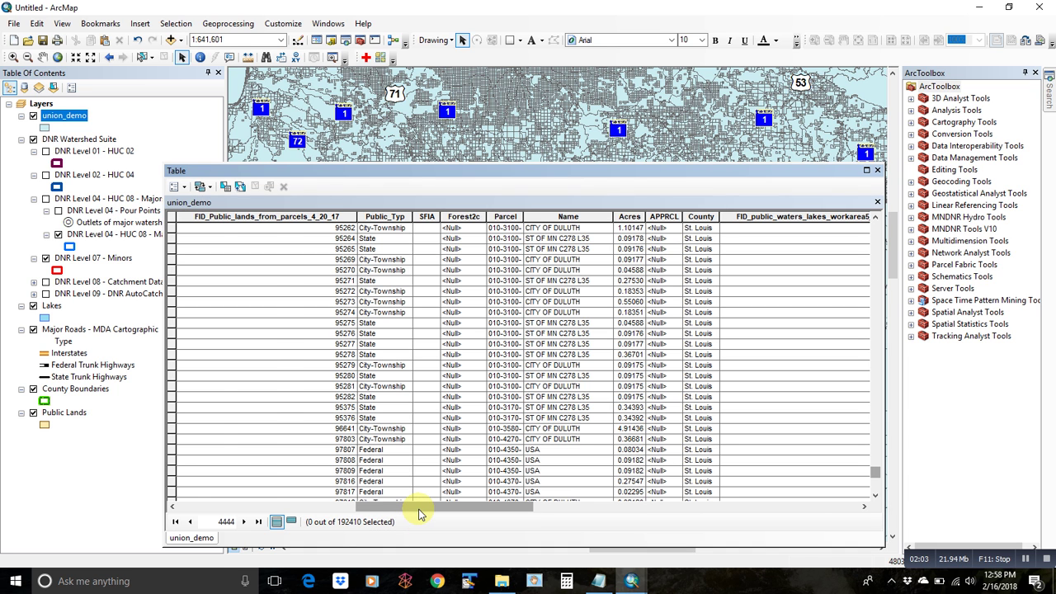
pyautogui.moveTo(418, 513); pyautogui.dragTo(212, 504)
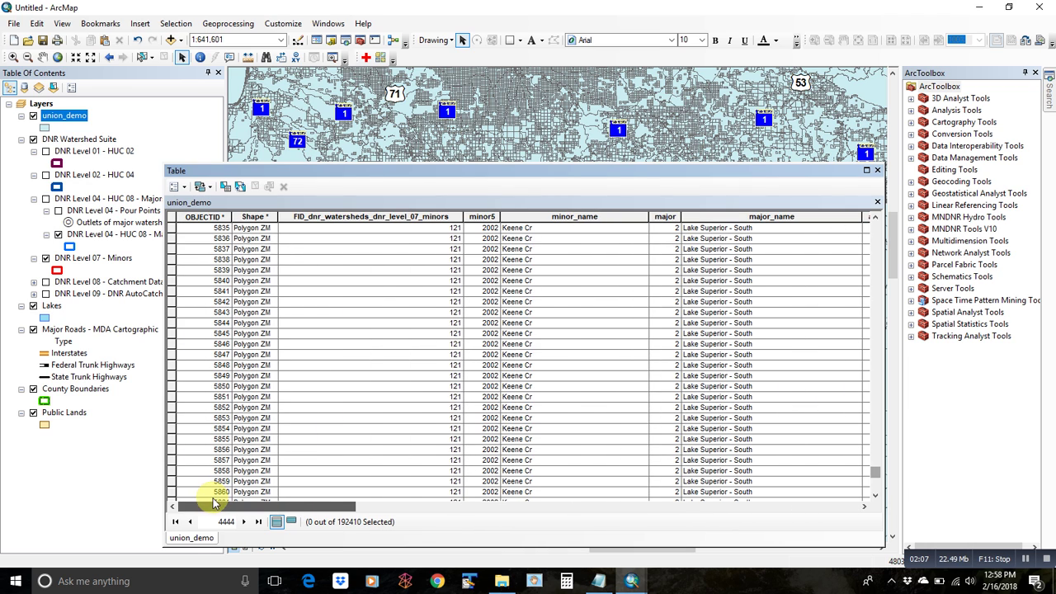
pyautogui.click(482, 221)
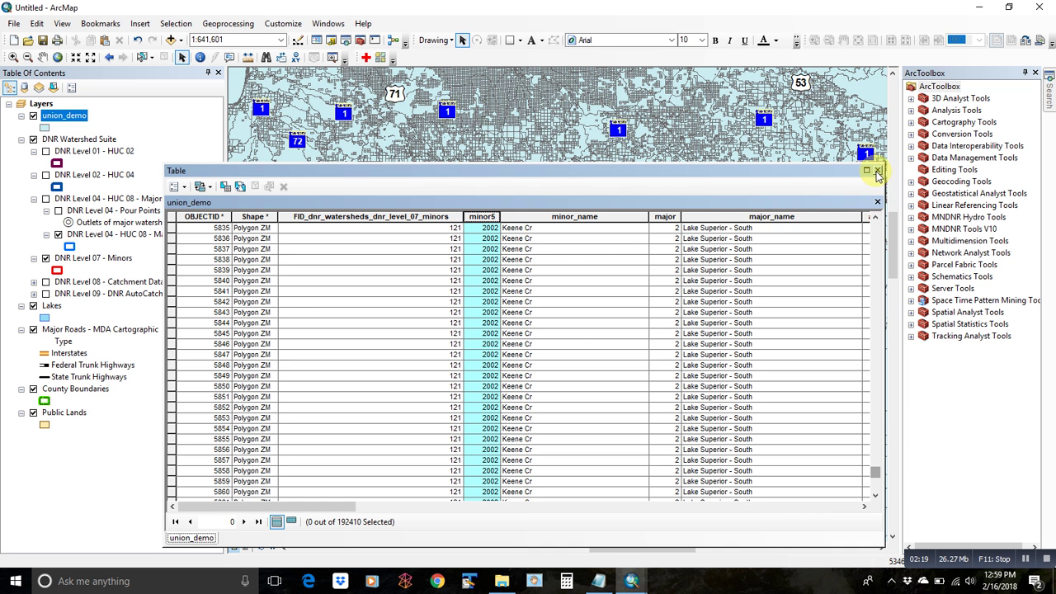
pyautogui.click(876, 172)
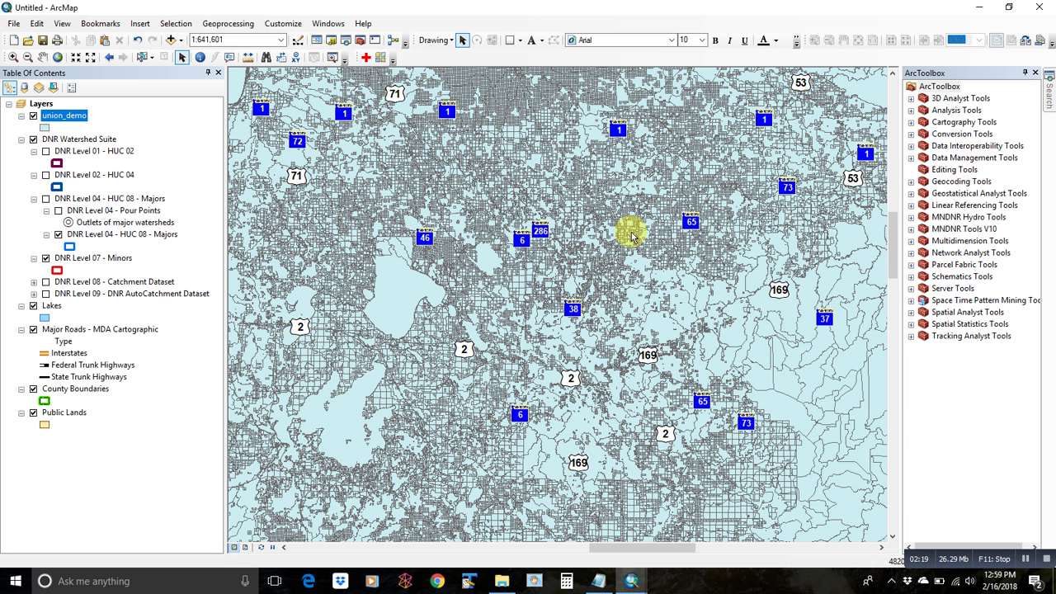
# Identify the union_demo polygon in the open area south of the parcel grid and examine its watershed and public land attributes
pyautogui.click(15, 56)
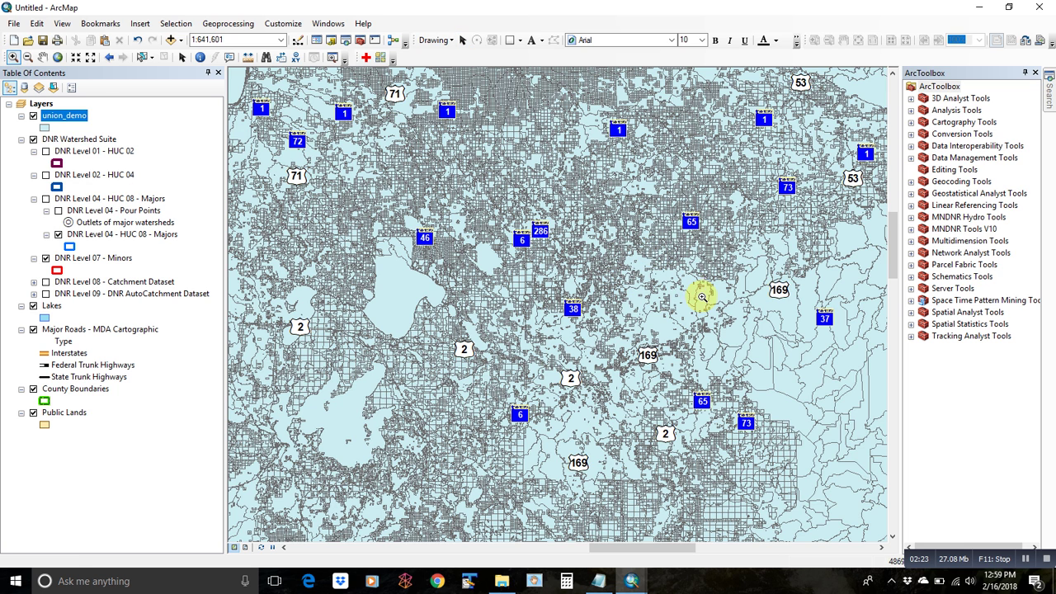
pyautogui.click(701, 297)
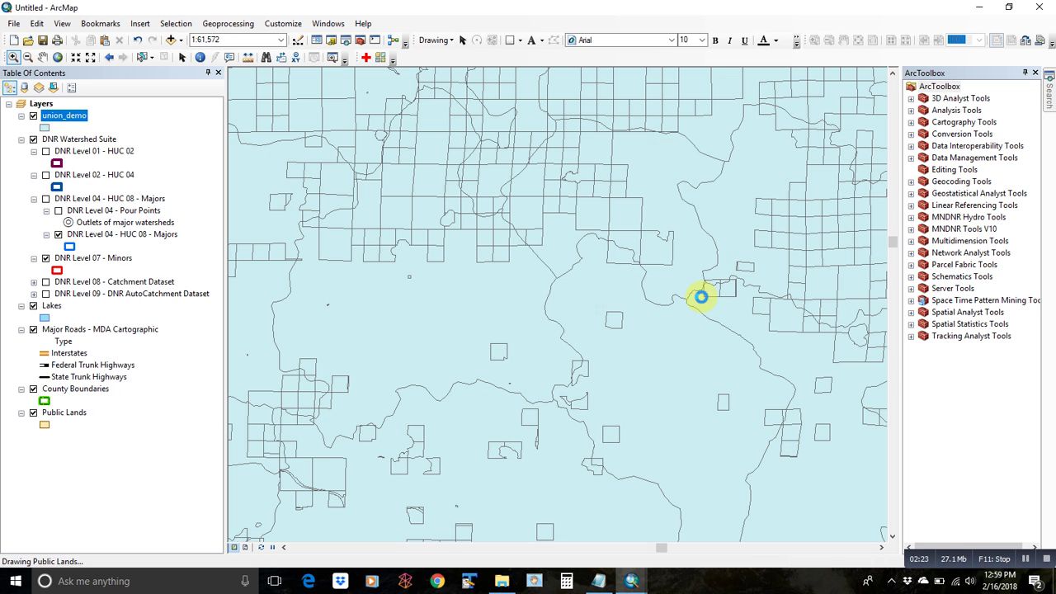
pyautogui.click(200, 57)
pyautogui.click(440, 306)
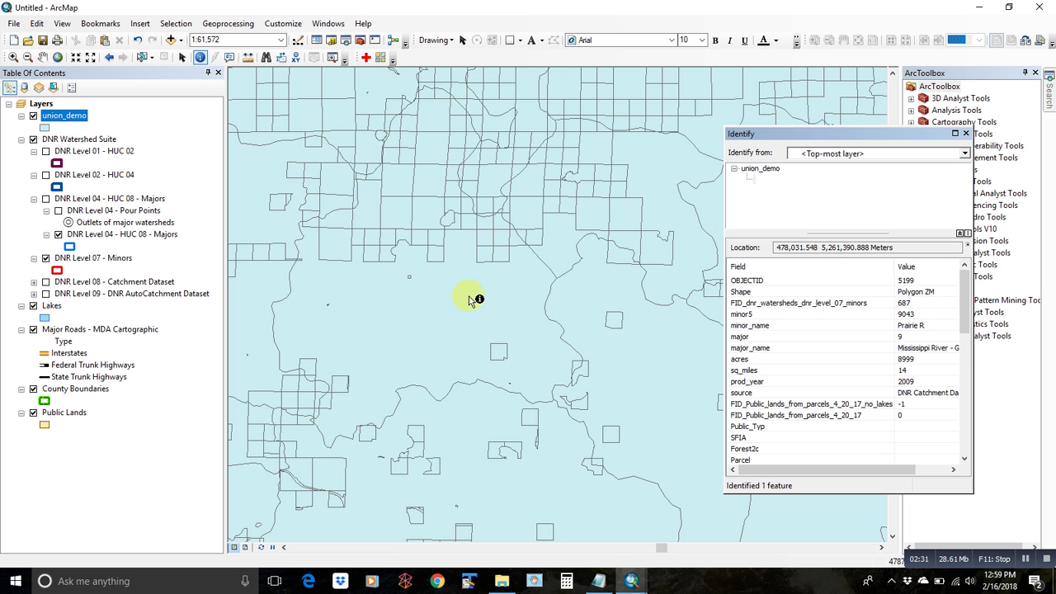
pyautogui.click(473, 293)
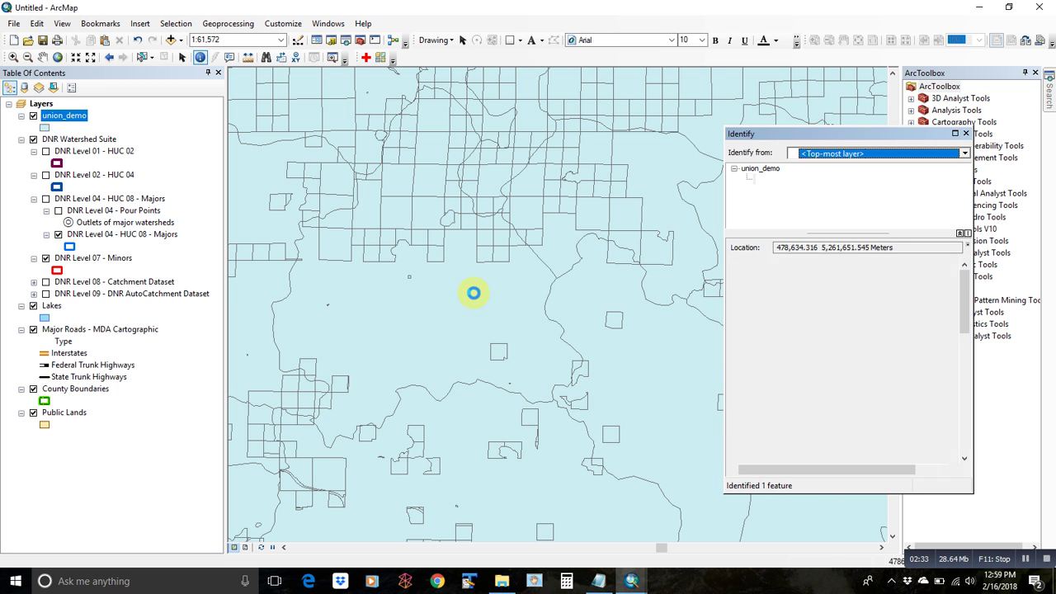
pyautogui.click(849, 389)
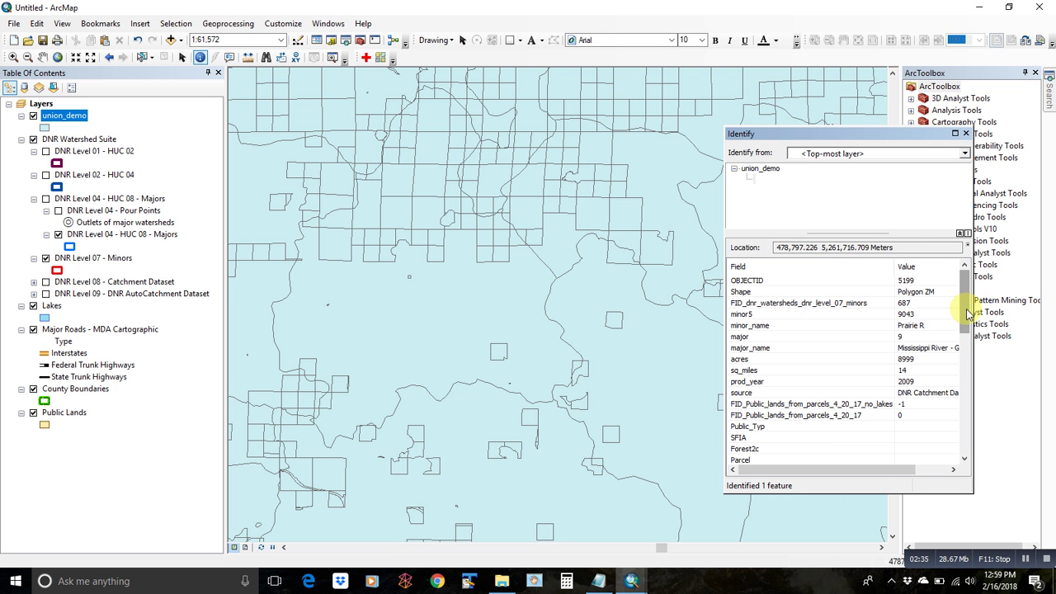
pyautogui.moveTo(964, 308); pyautogui.dragTo(963, 329)
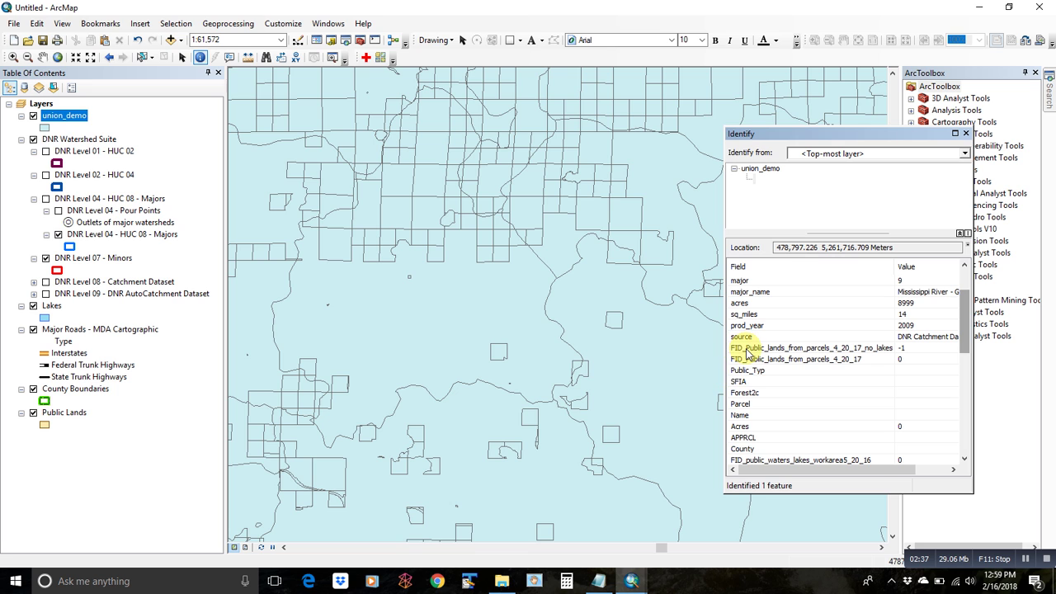
pyautogui.click(477, 303)
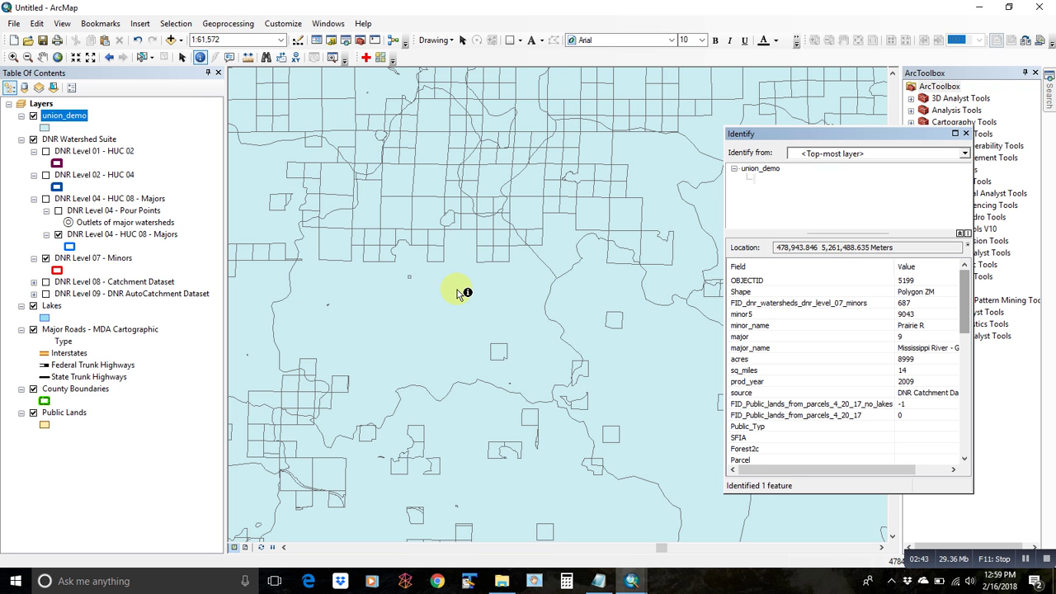
# Identify square parcels along the southern edge of the parcel grid and examine their public land attributes
pyautogui.click(485, 252)
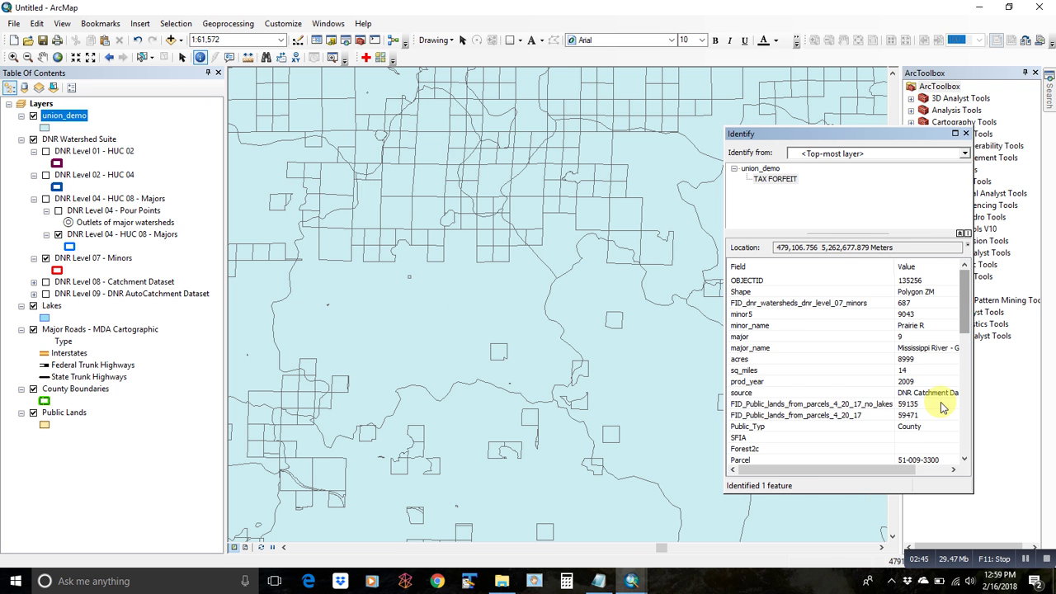
pyautogui.scroll(-2, 943, 407)
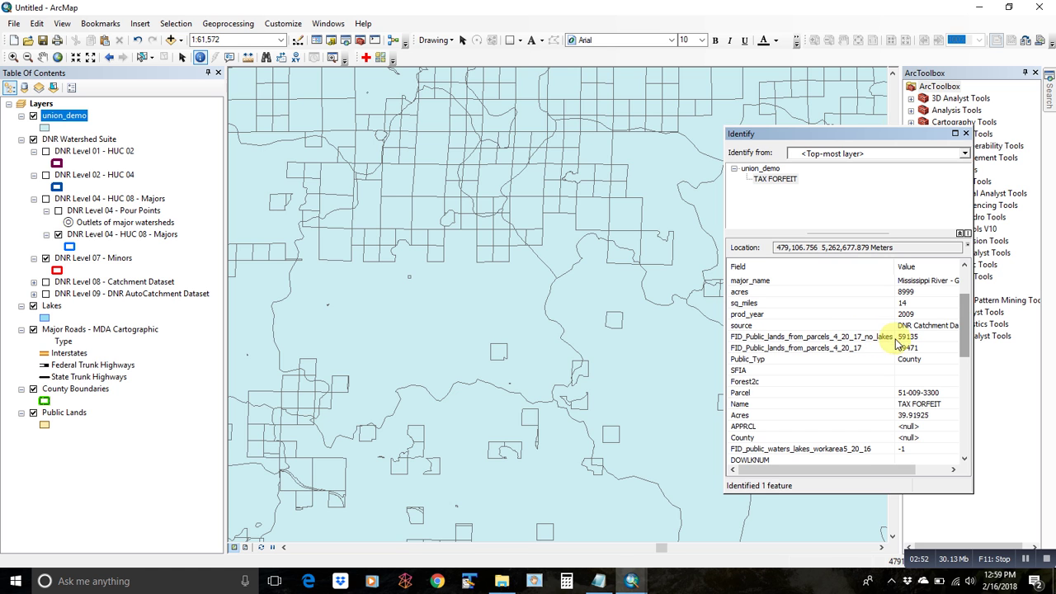
pyautogui.click(488, 240)
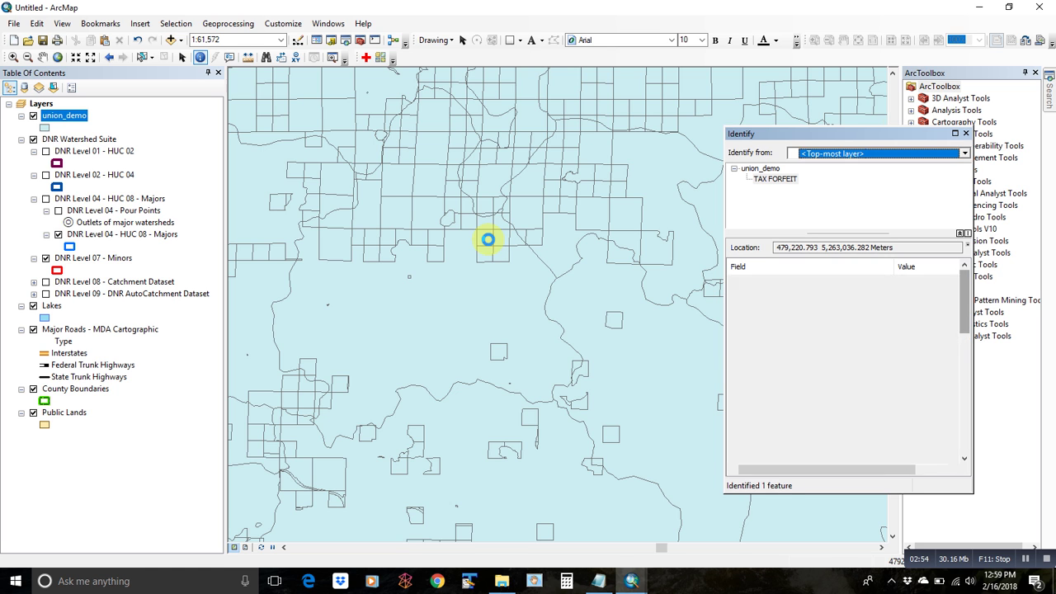
# Identify the union_demo polygon just south of the parcel grid, examine its watershed and public land attributes, and close the results
pyautogui.click(484, 290)
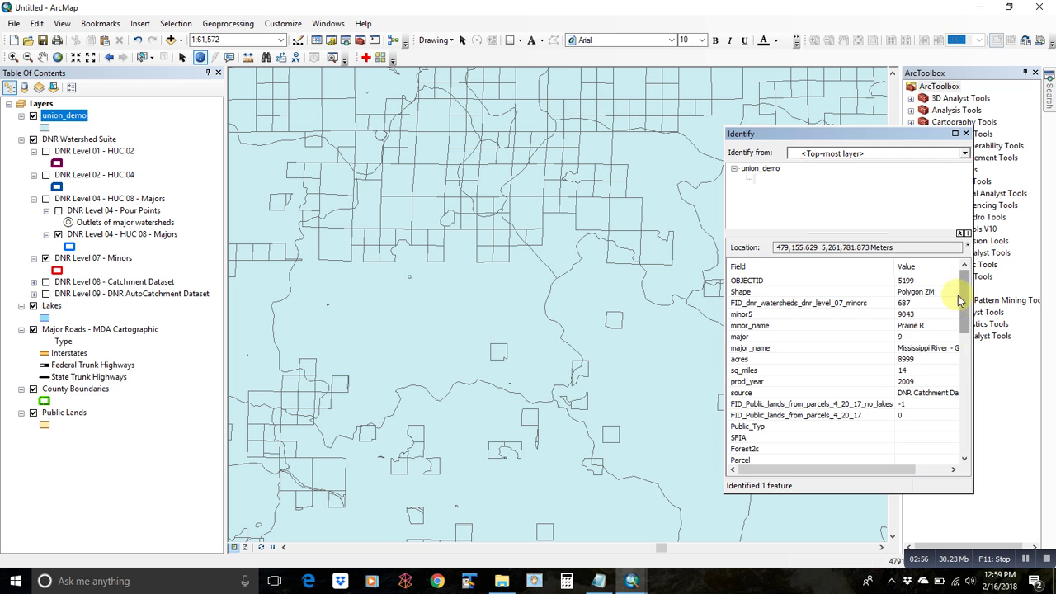
pyautogui.scroll(-2, 941, 321)
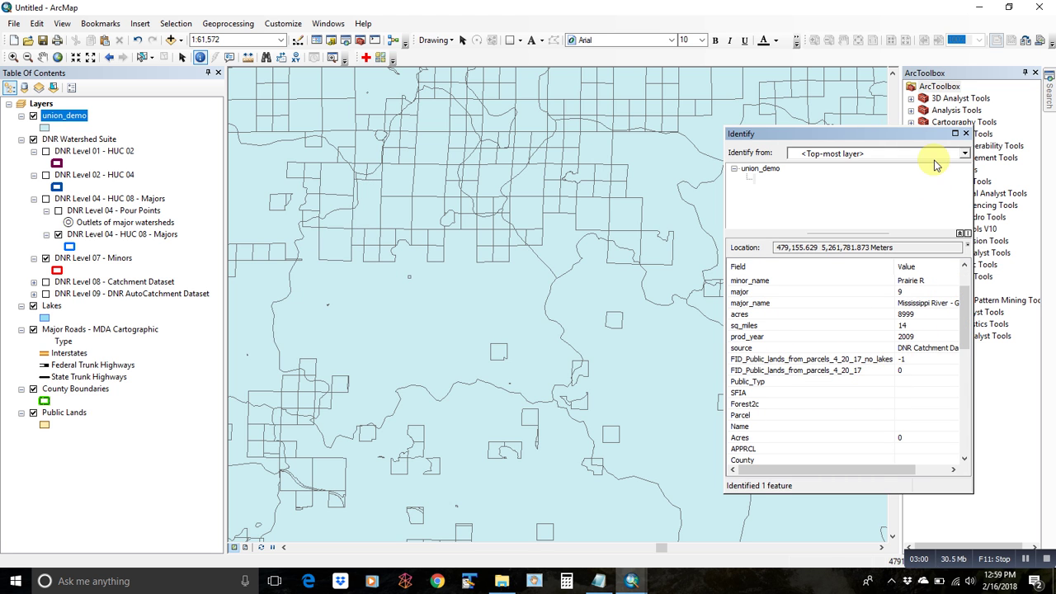
pyautogui.click(968, 133)
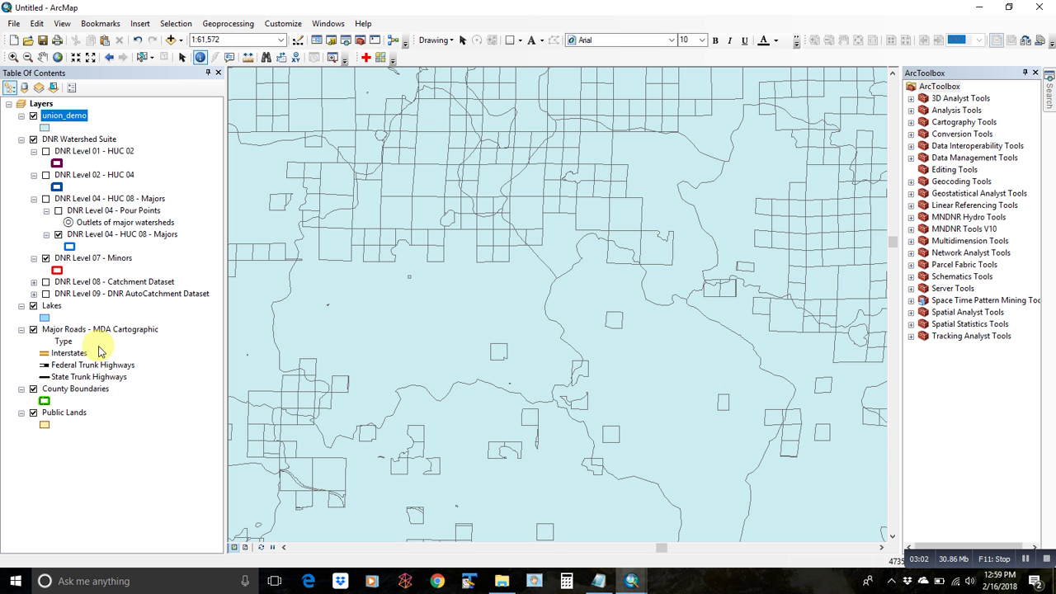
# Select the union_demo records where FID_Public_lands_from_parcels_4_20_17_no_lakes > -1 and reveal the selection on the map
pyautogui.rightClick(72, 114)
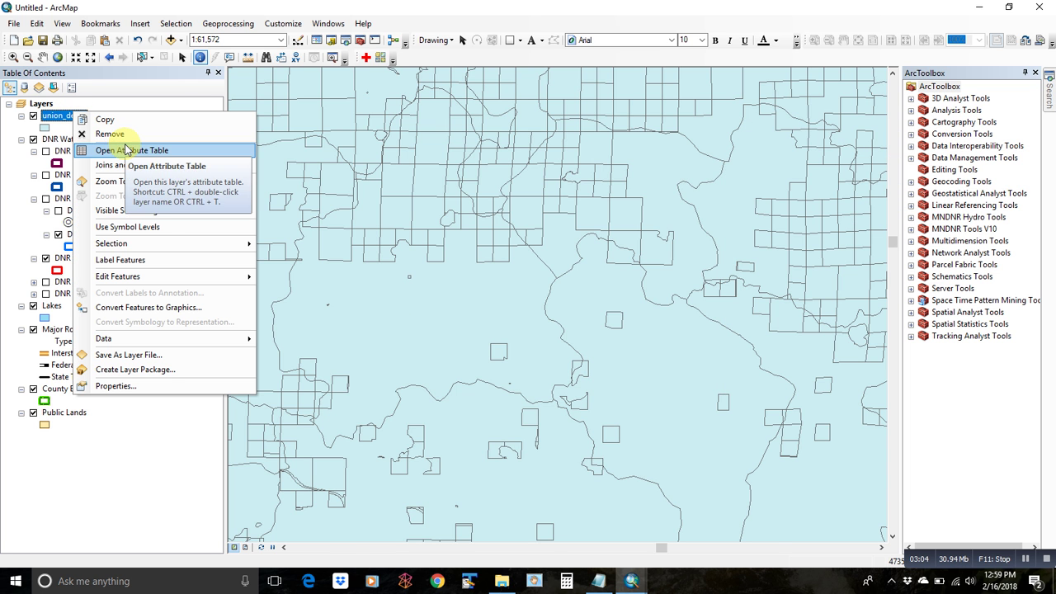
pyautogui.click(136, 151)
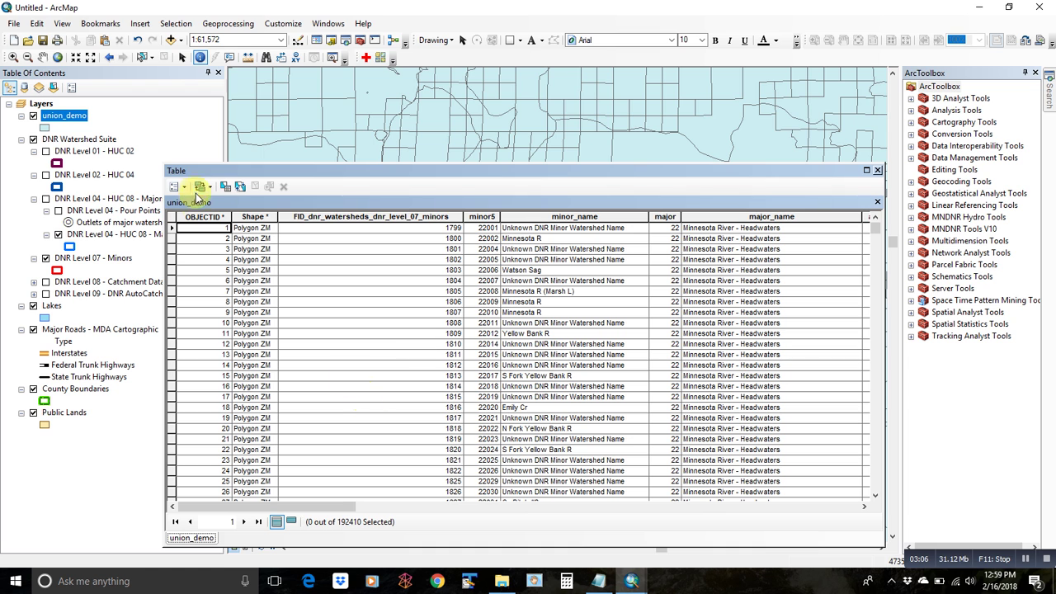
pyautogui.click(183, 188)
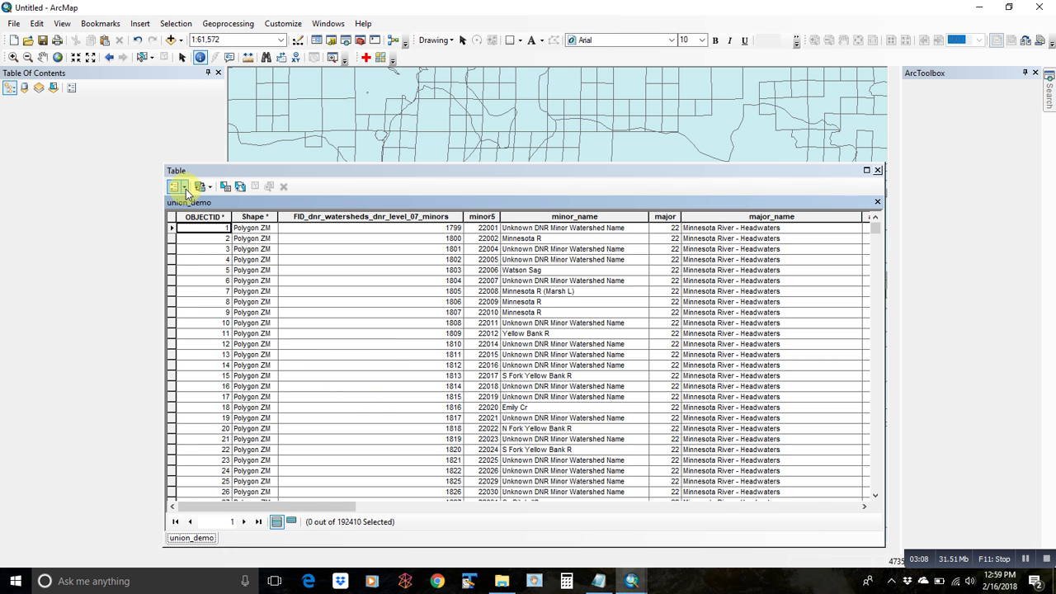
pyautogui.click(221, 219)
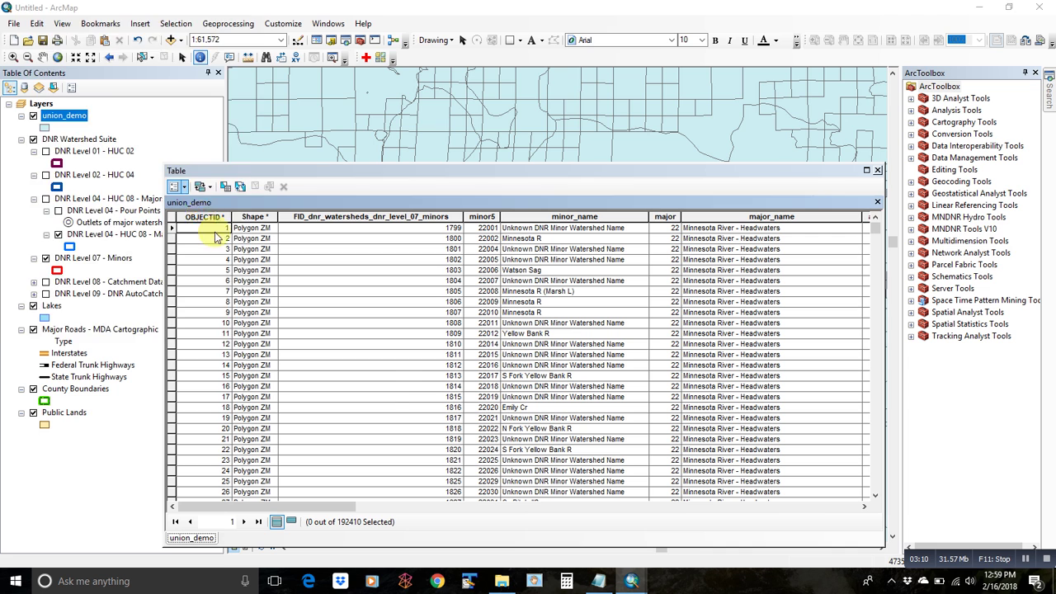
pyautogui.moveTo(173, 36); pyautogui.dragTo(430, 107)
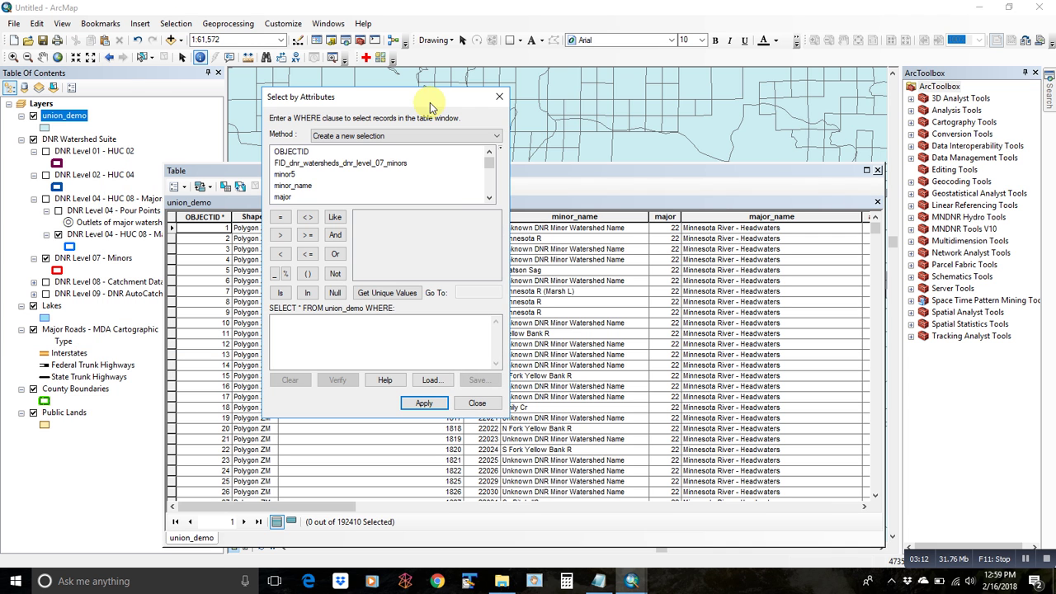
pyautogui.click(489, 183)
pyautogui.click(489, 182)
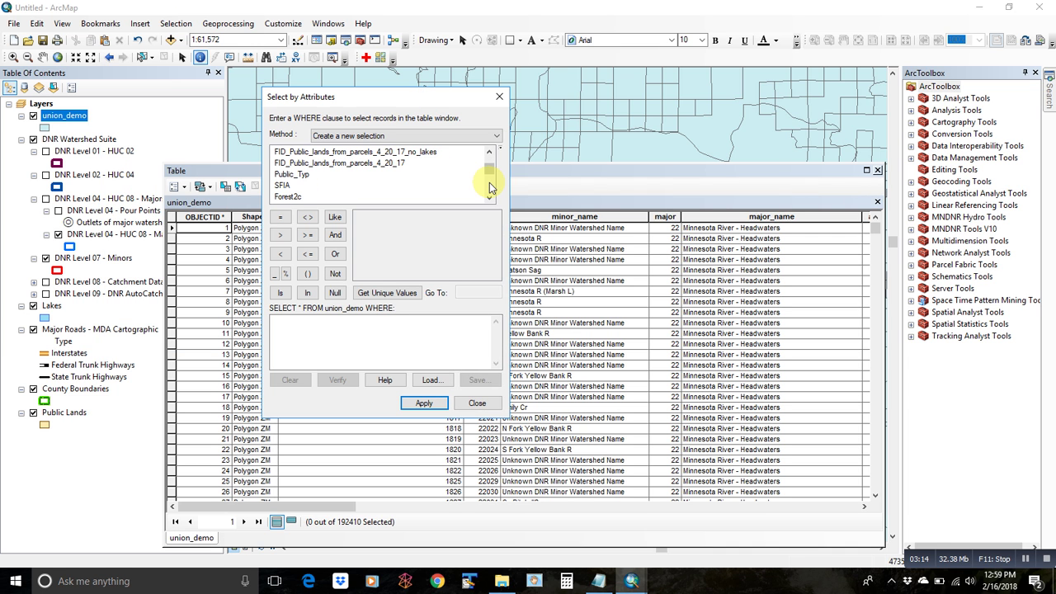
pyautogui.doubleClick(426, 154)
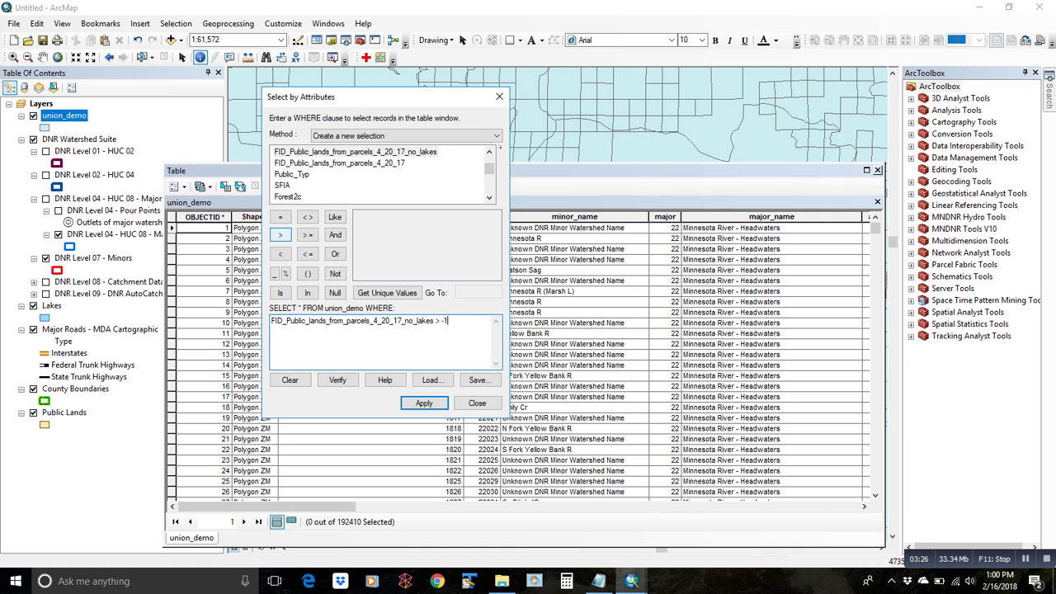
pyautogui.click(518, 375)
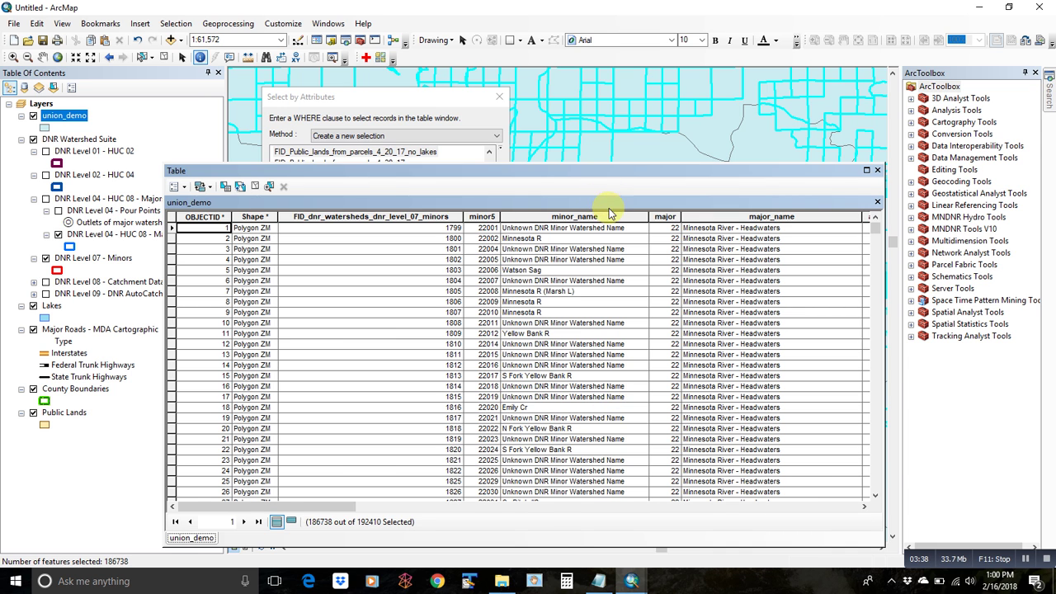
pyautogui.moveTo(608, 207); pyautogui.dragTo(627, 282)
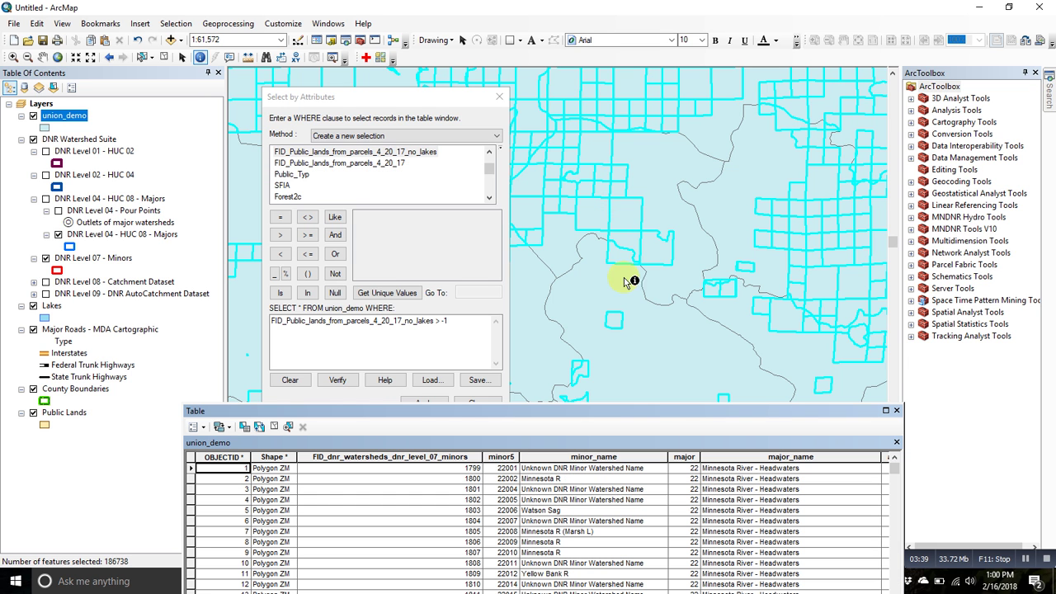
pyautogui.click(499, 96)
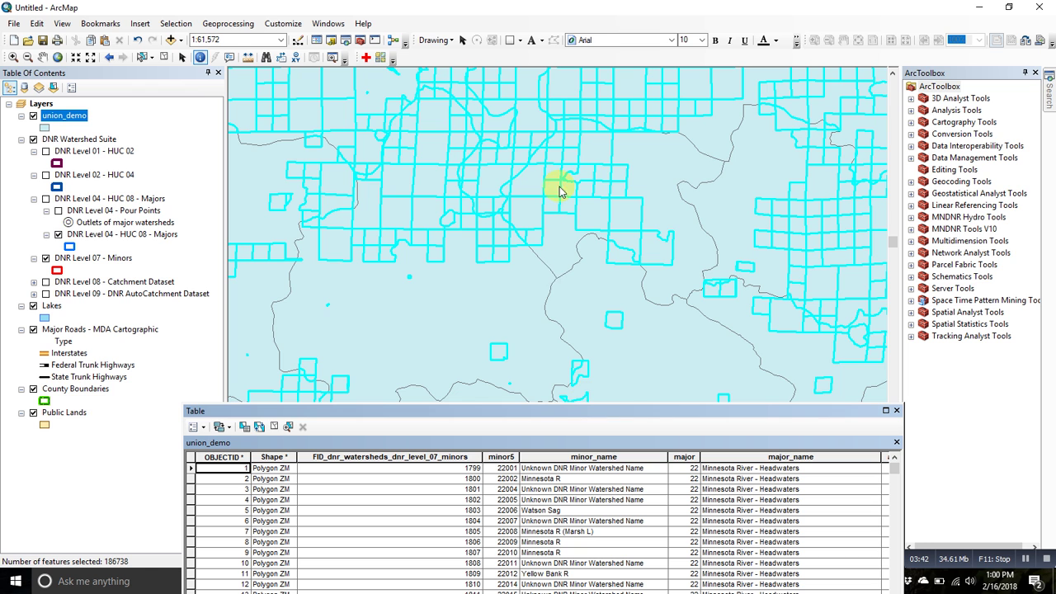
# Switch the union_demo selection to the polygons without public land and uncover them on the map
pyautogui.moveTo(533, 409); pyautogui.dragTo(507, 181)
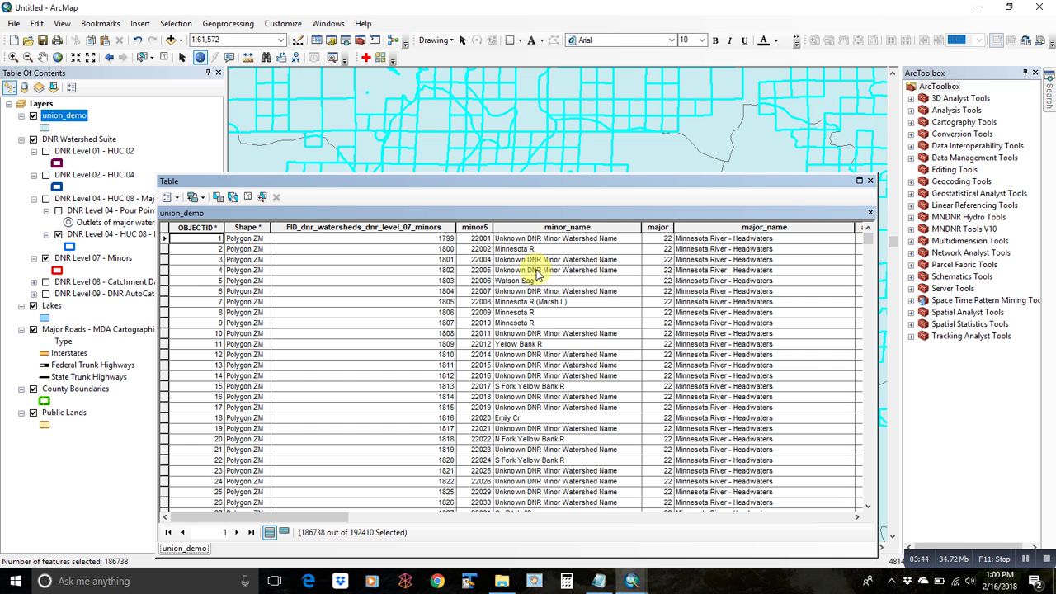
pyautogui.click(180, 196)
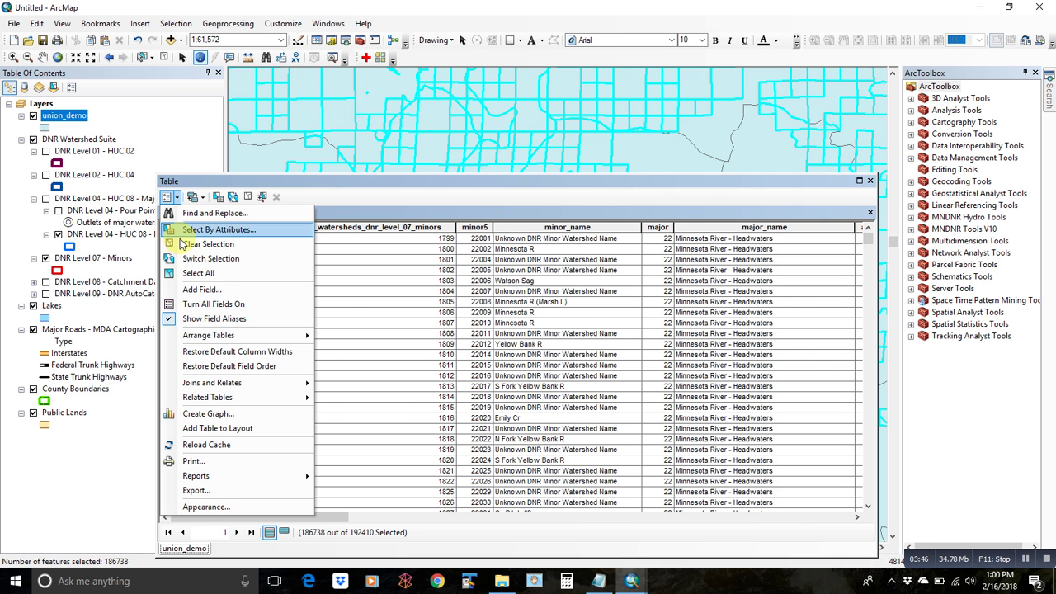
pyautogui.click(210, 260)
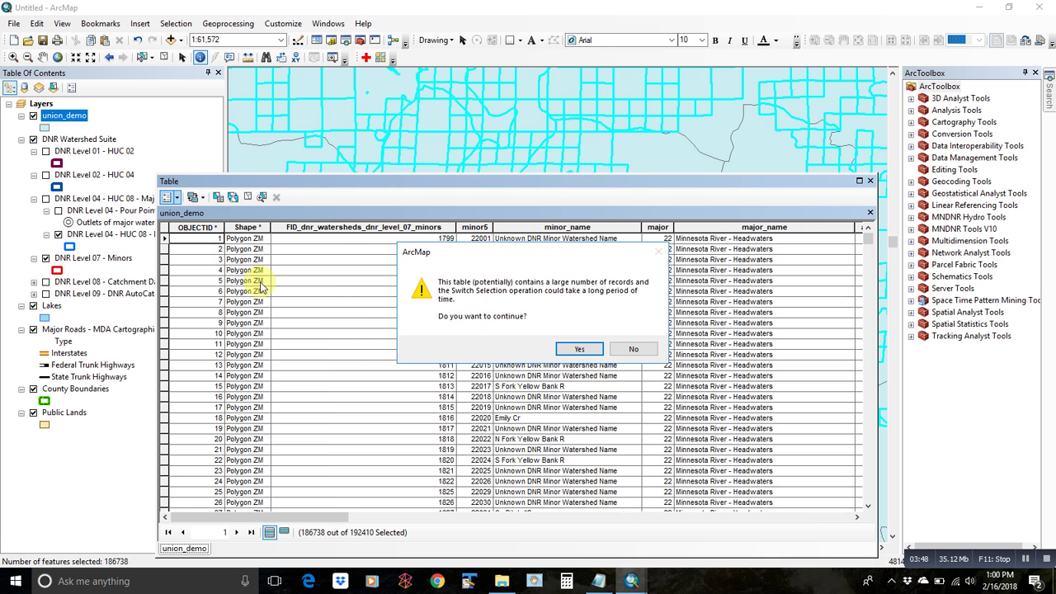
pyautogui.click(580, 350)
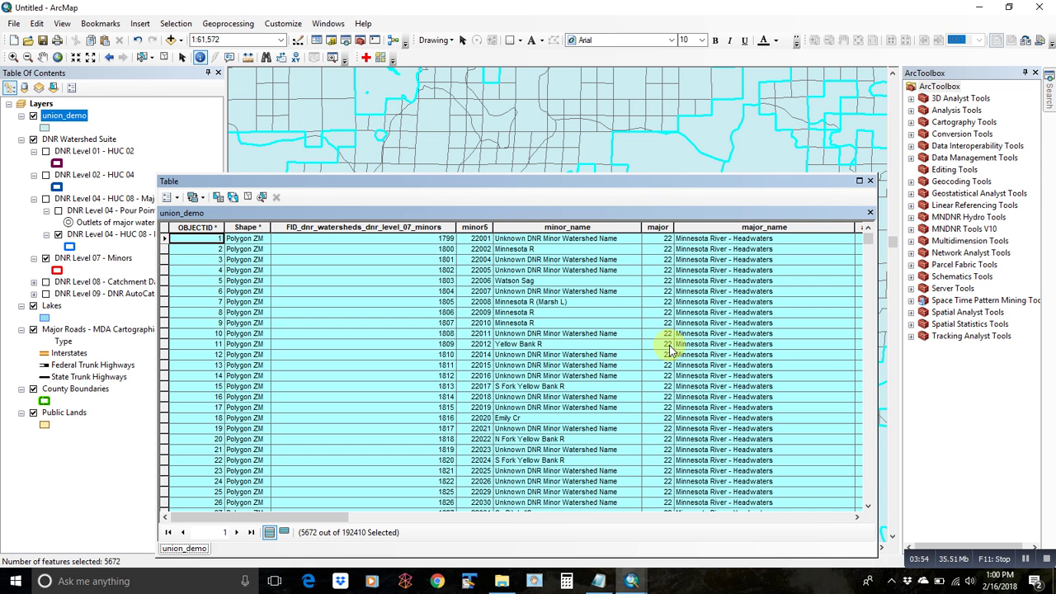
pyautogui.moveTo(662, 180); pyautogui.dragTo(676, 355)
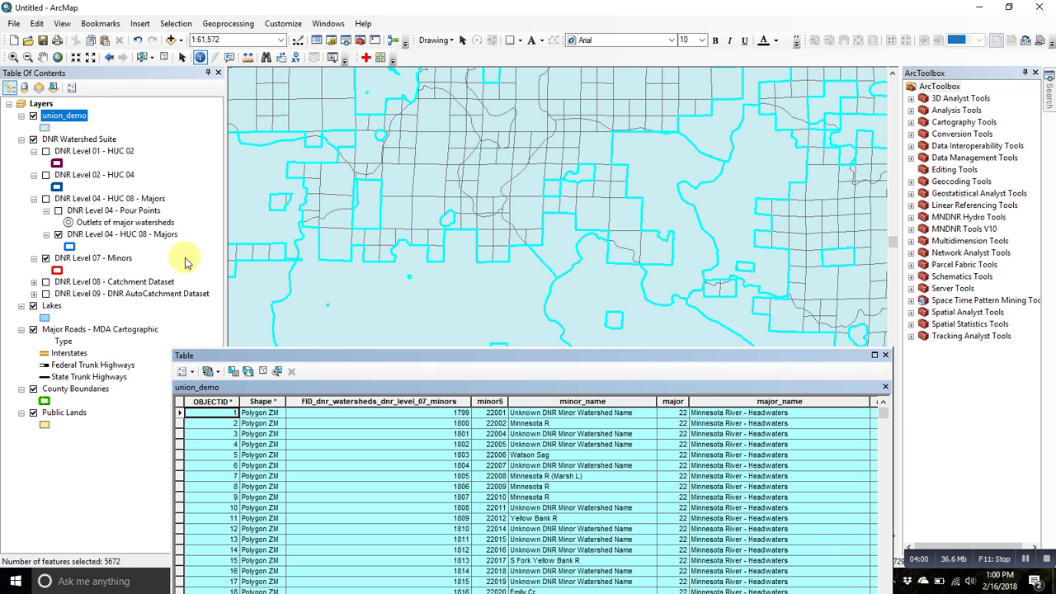
# Start an edit session on union_demo and delete the selected polygons without public land
pyautogui.rightClick(64, 116)
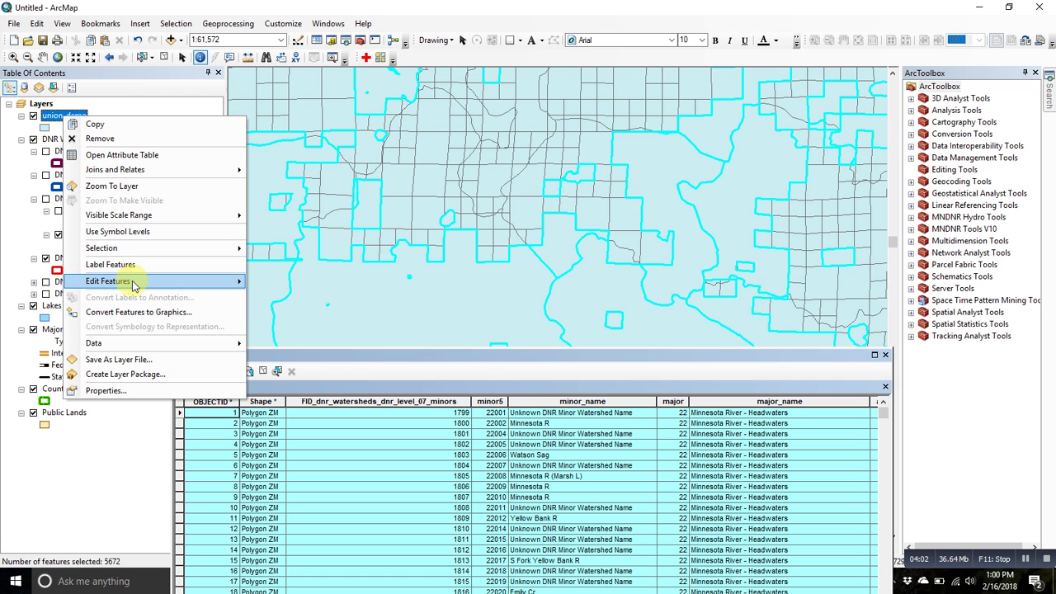
pyautogui.moveTo(132, 285)
pyautogui.click(295, 281)
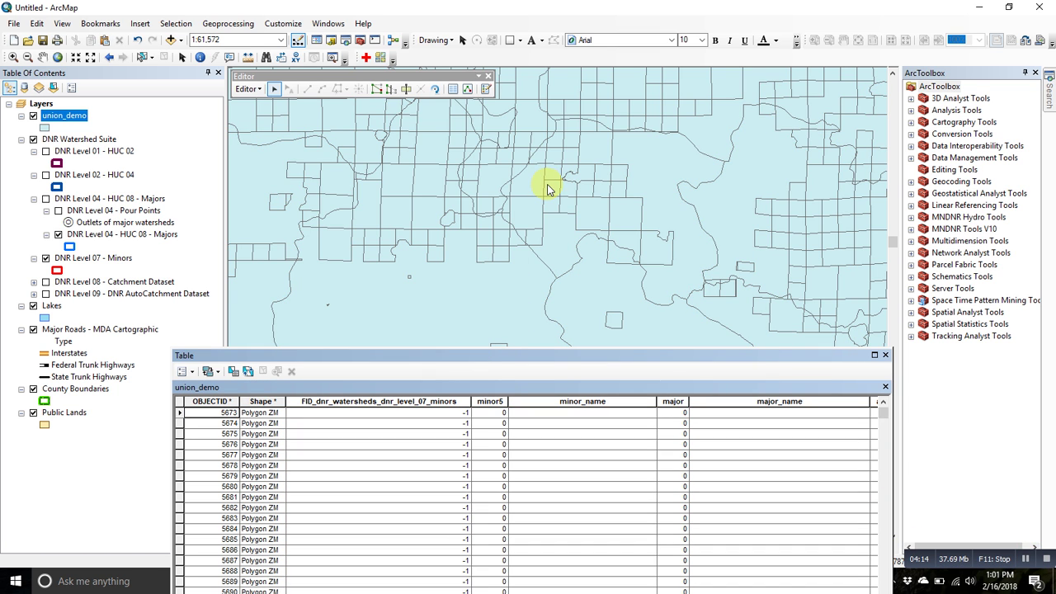
# Close the attribute table, refresh the map, and toggle union_demo off and on to check the remaining polygons
pyautogui.doubleClick(555, 356)
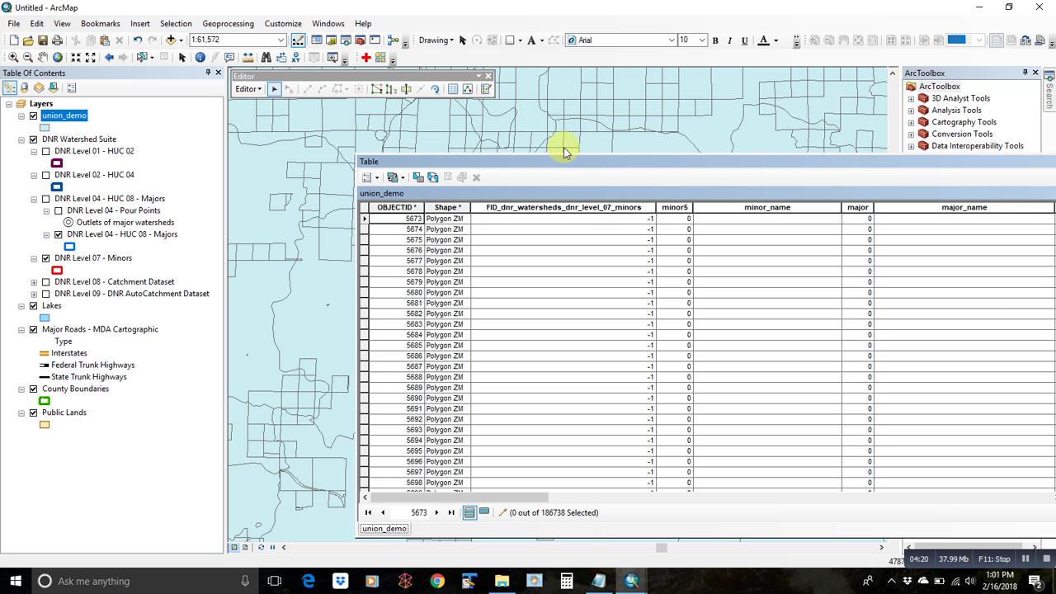
pyautogui.moveTo(852, 126); pyautogui.dragTo(820, 144)
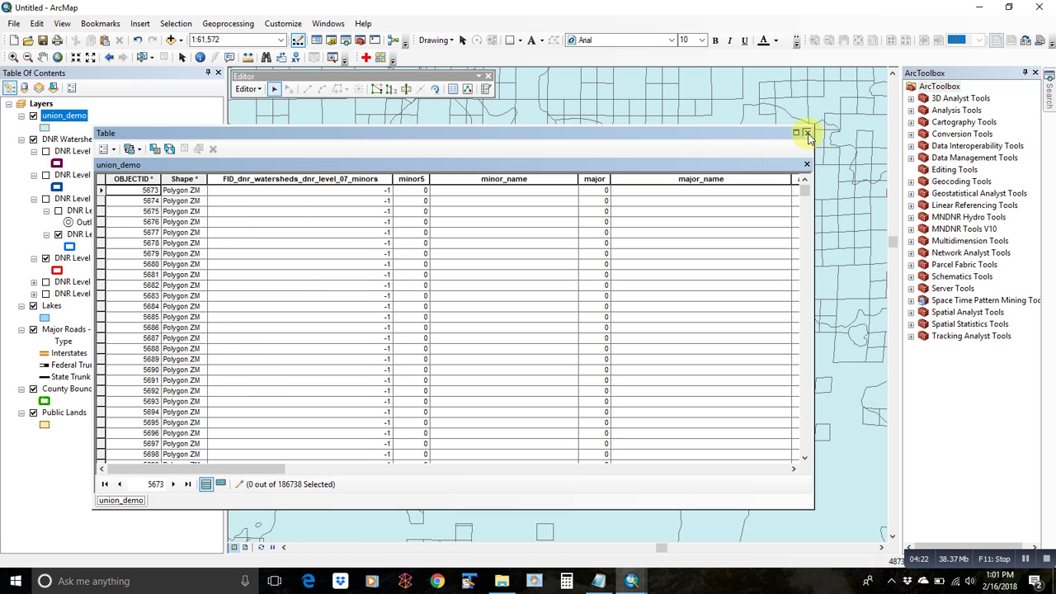
pyautogui.click(806, 133)
pyautogui.click(263, 547)
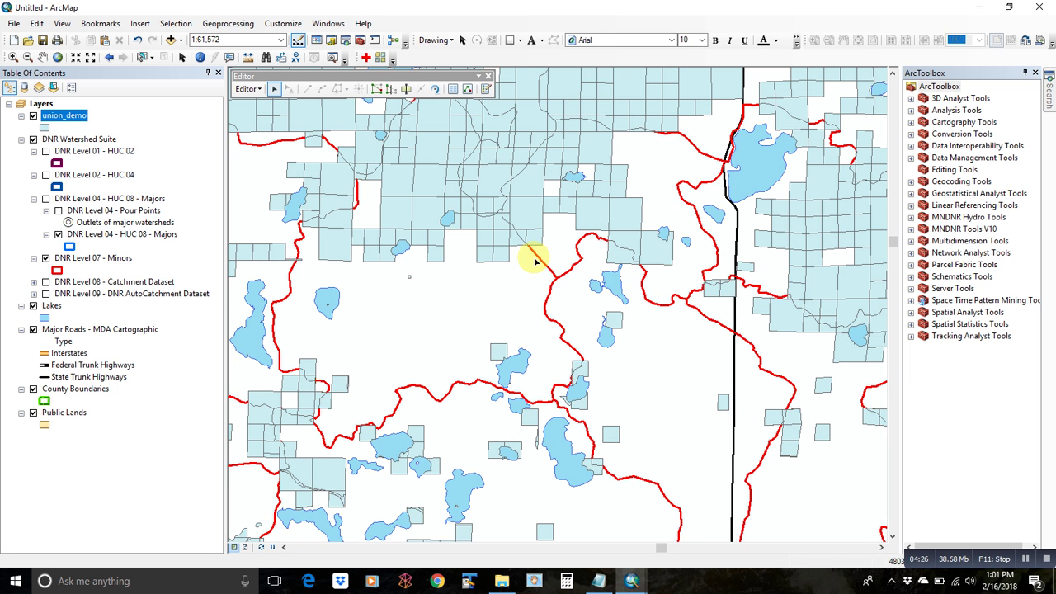
pyautogui.click(33, 116)
pyautogui.click(33, 116)
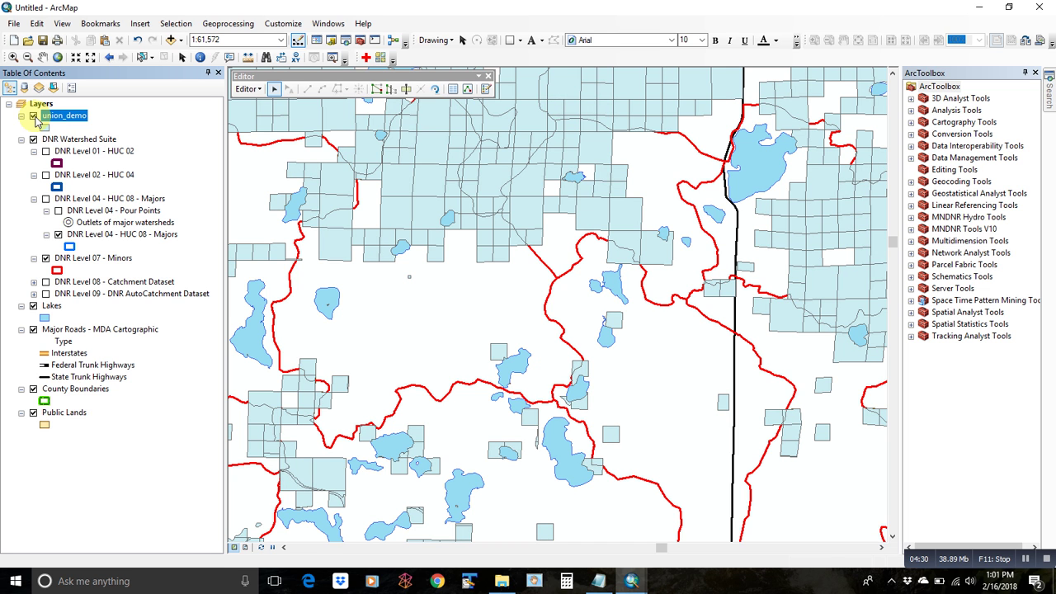
# Reopen the union_demo attribute table and go to record 5555 to examine its watershed fields
pyautogui.rightClick(51, 116)
pyautogui.click(93, 152)
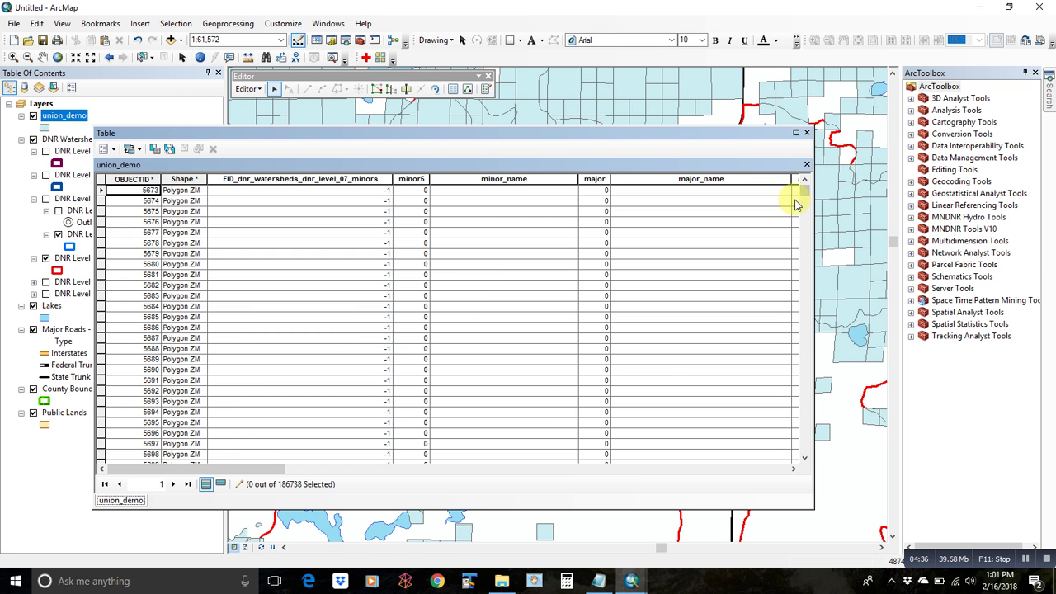
pyautogui.click(152, 487)
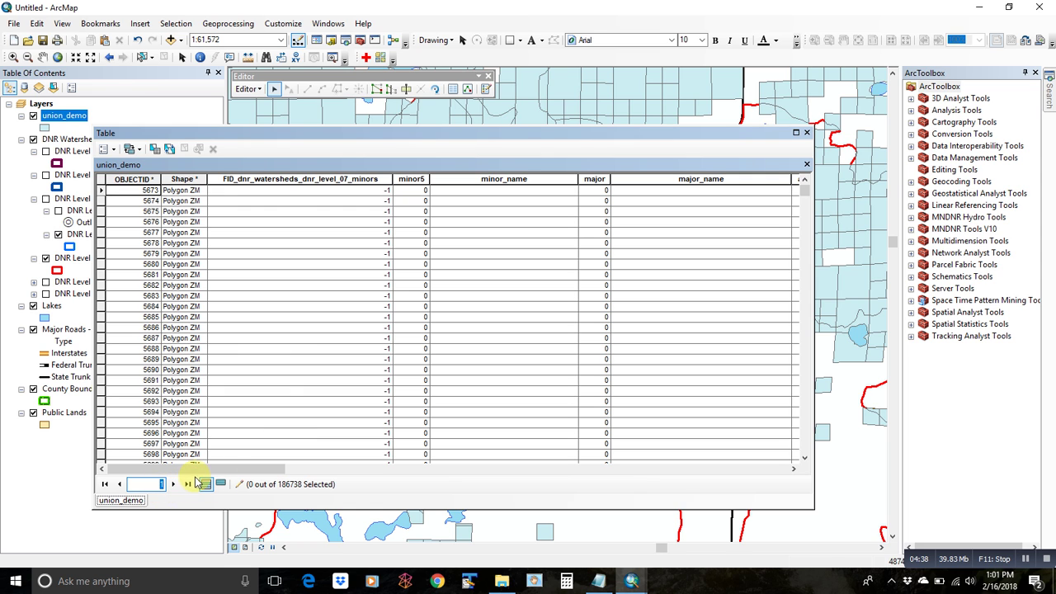
pyautogui.press('Return')
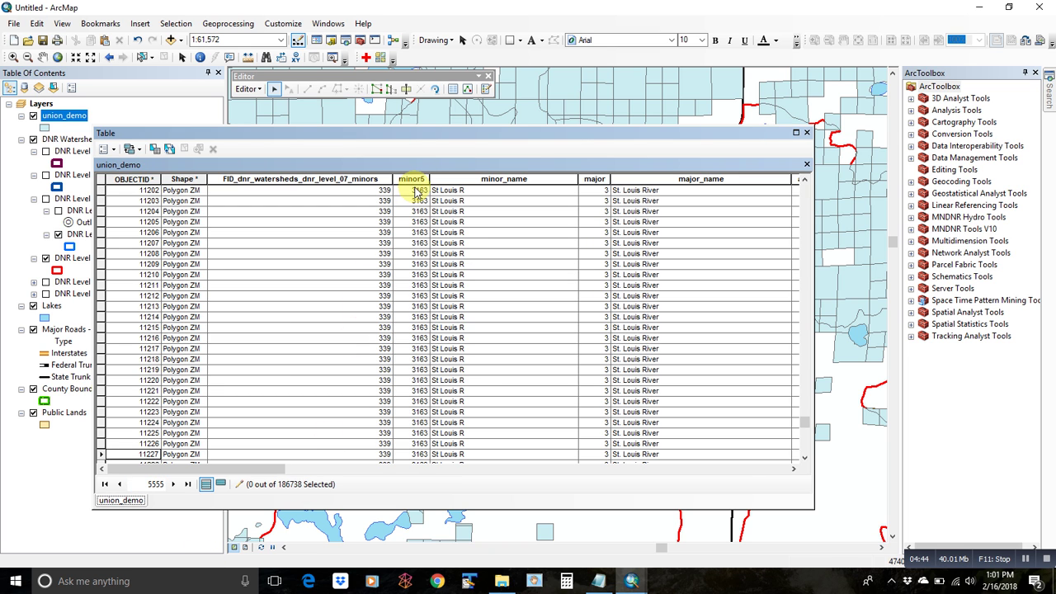
# Stop editing union_demo and save the edits
pyautogui.click(250, 89)
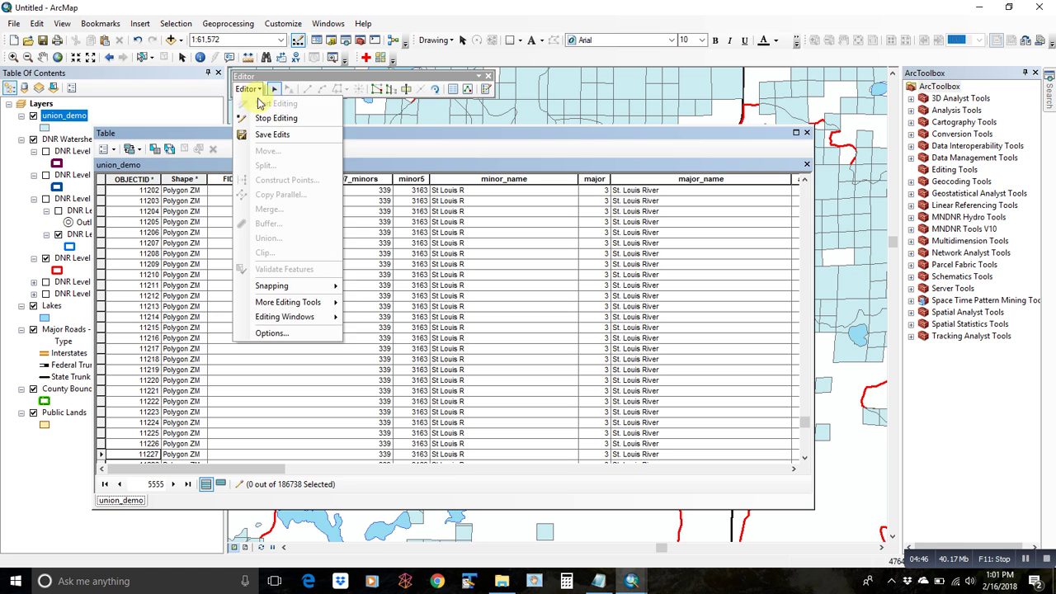
pyautogui.click(276, 118)
pyautogui.click(481, 328)
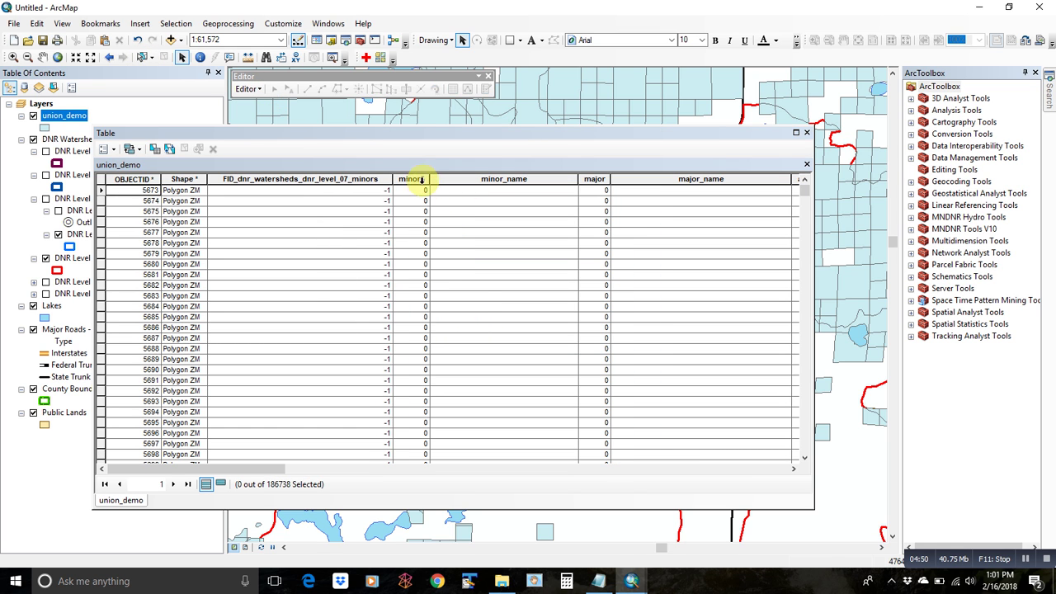
# Check the statistics of the minor5 field in the union_demo table and close them
pyautogui.click(417, 179)
pyautogui.rightClick(417, 181)
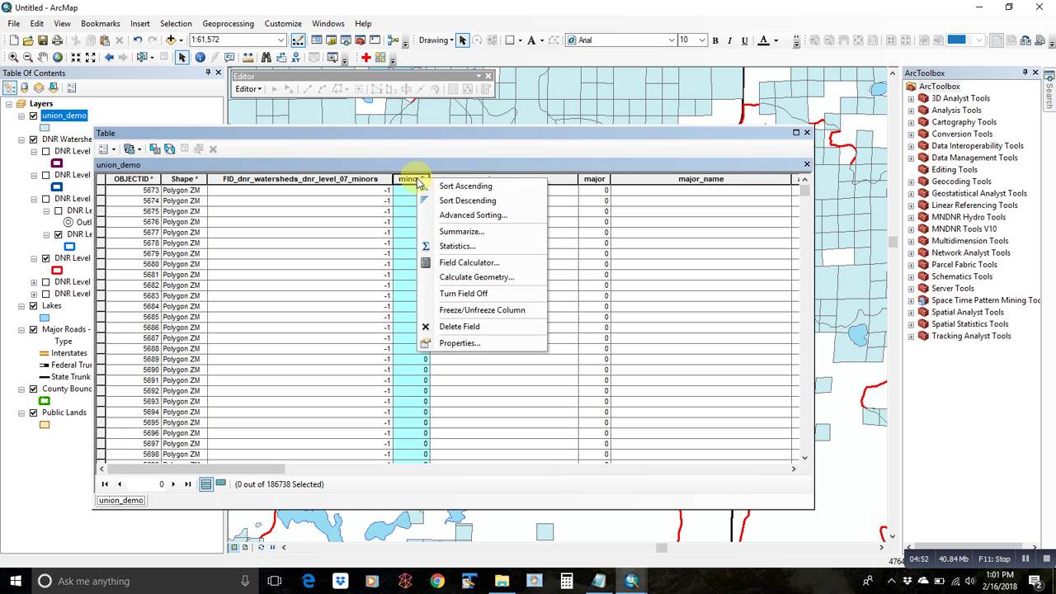
pyautogui.click(450, 245)
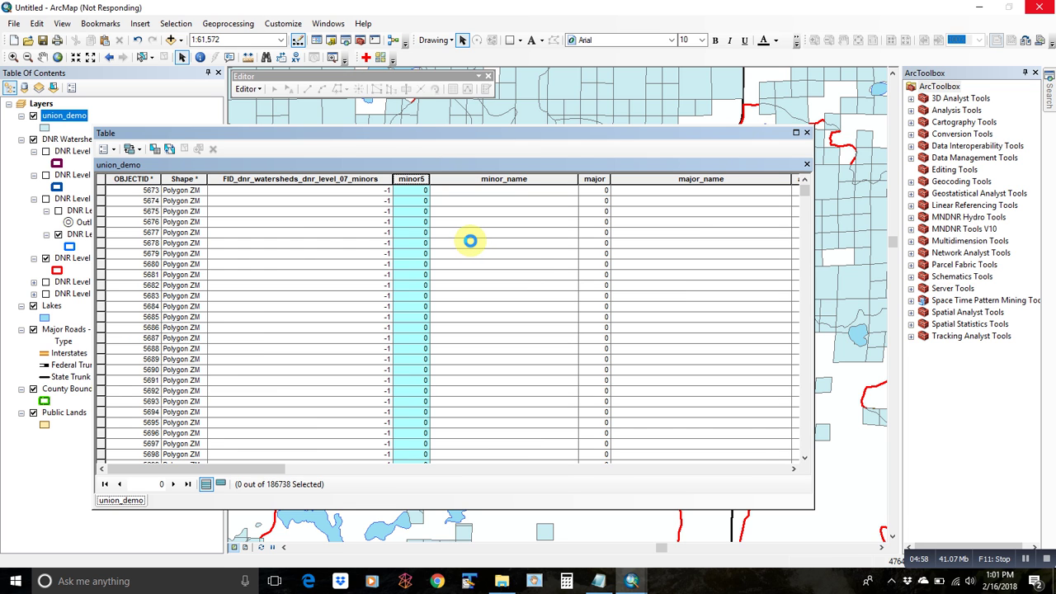
pyautogui.click(733, 190)
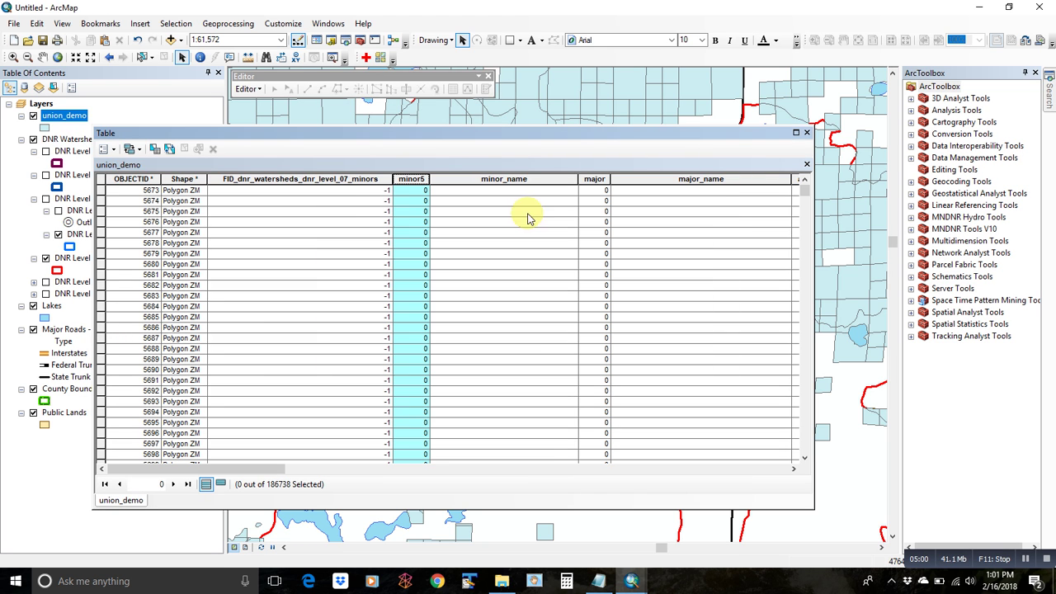
pyautogui.rightClick(410, 180)
pyautogui.click(445, 231)
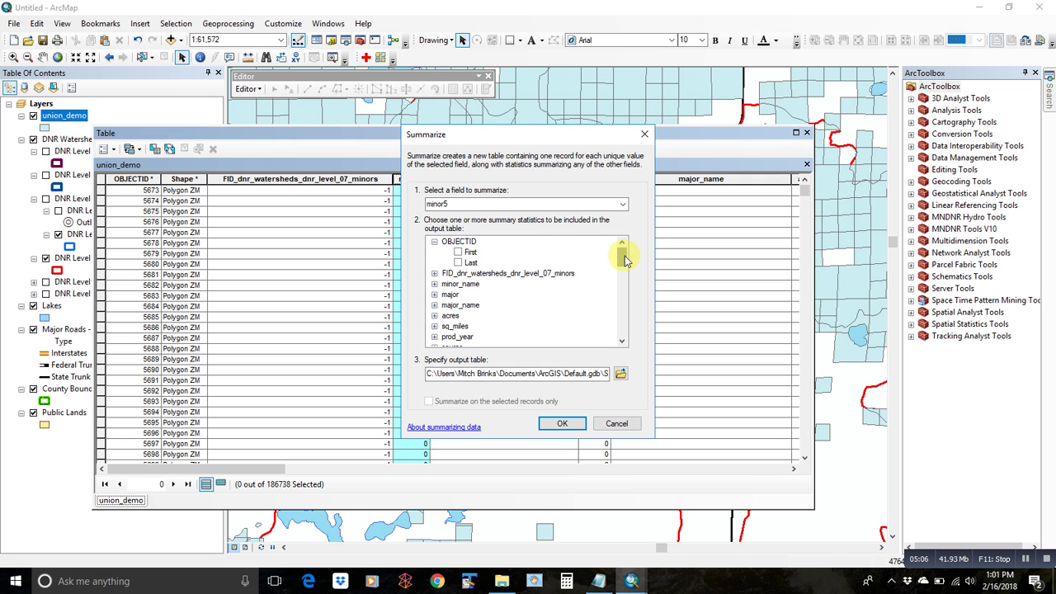
pyautogui.click(435, 317)
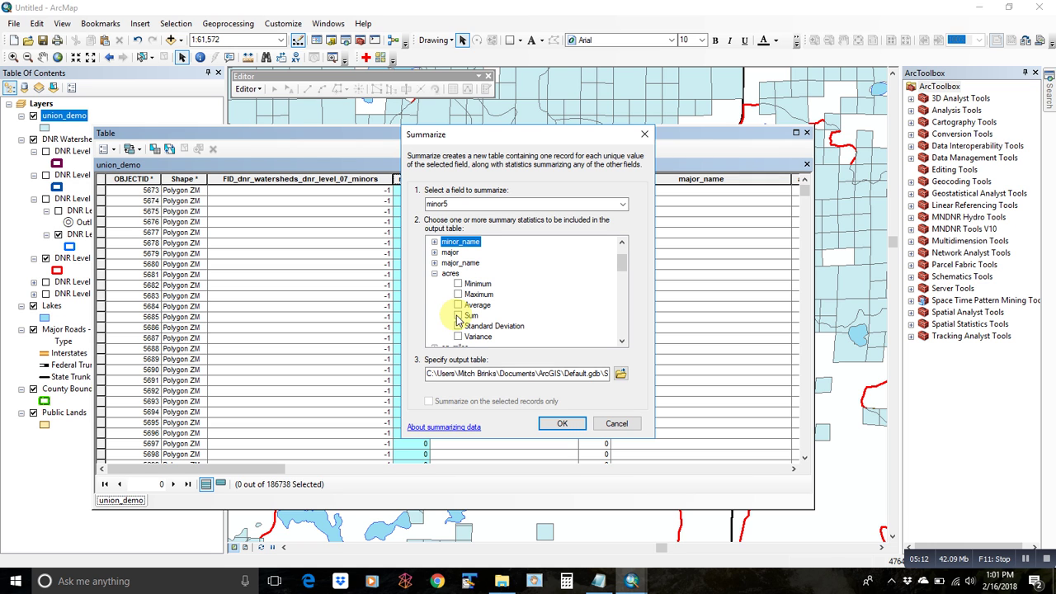
pyautogui.click(458, 315)
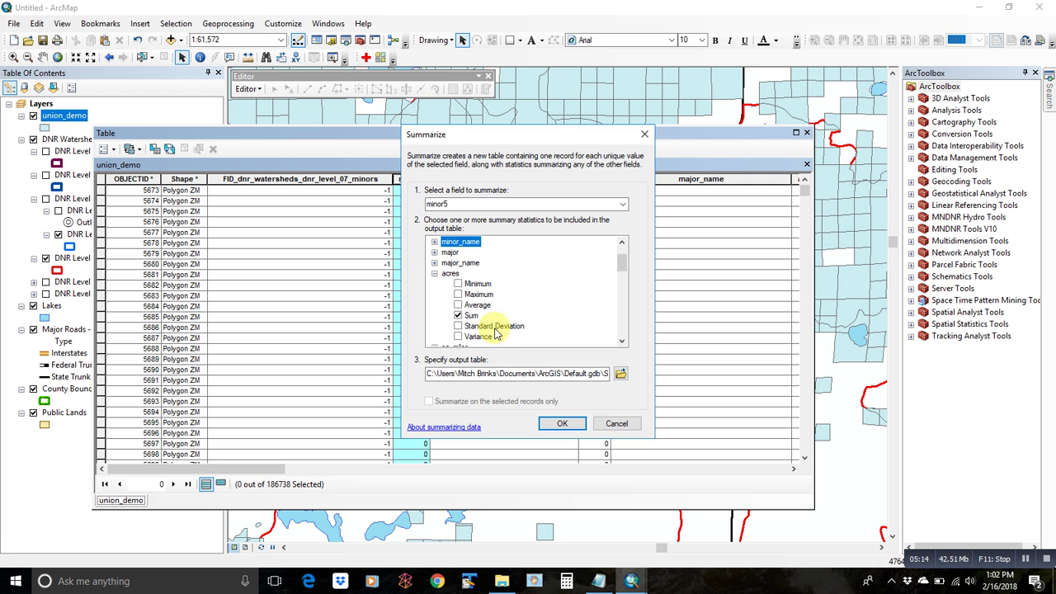
pyautogui.click(617, 424)
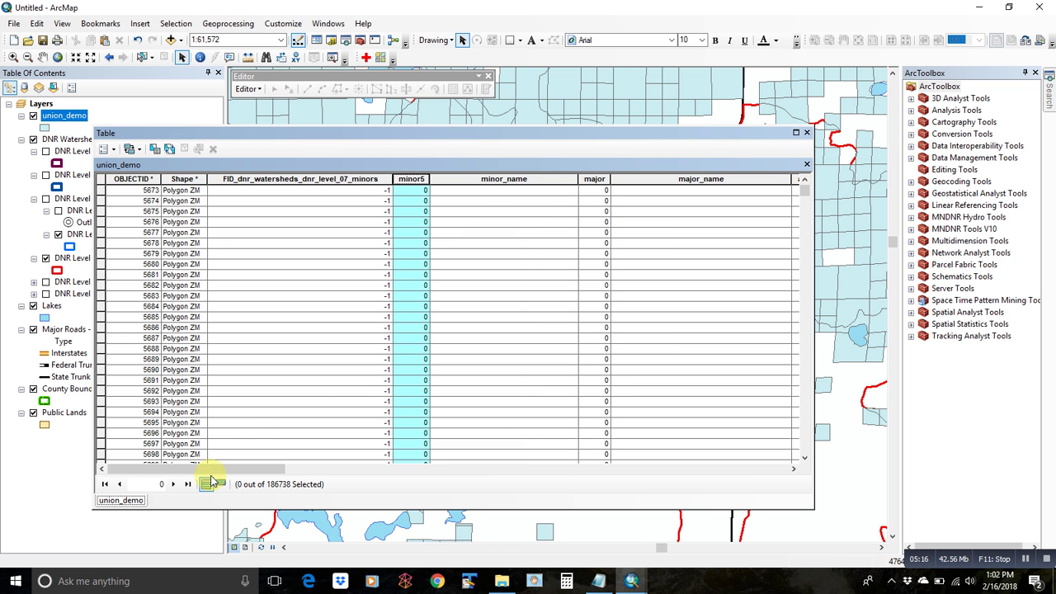
# Calculate the acres field of union_demo from polygon area, using the data source coordinate system and Acres US as units
pyautogui.moveTo(214, 465); pyautogui.dragTo(295, 461)
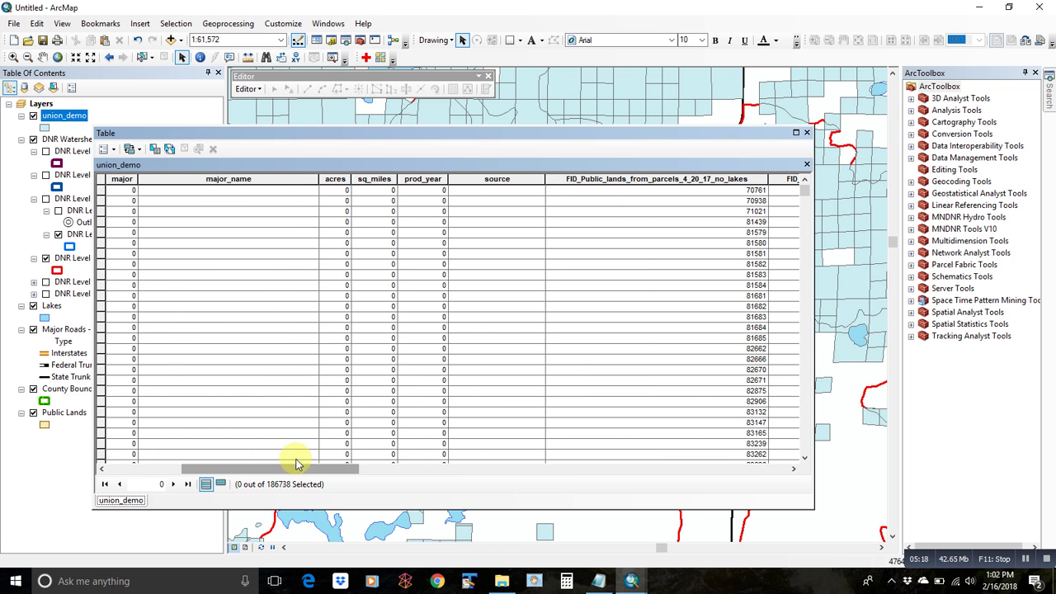
pyautogui.click(341, 179)
pyautogui.rightClick(346, 186)
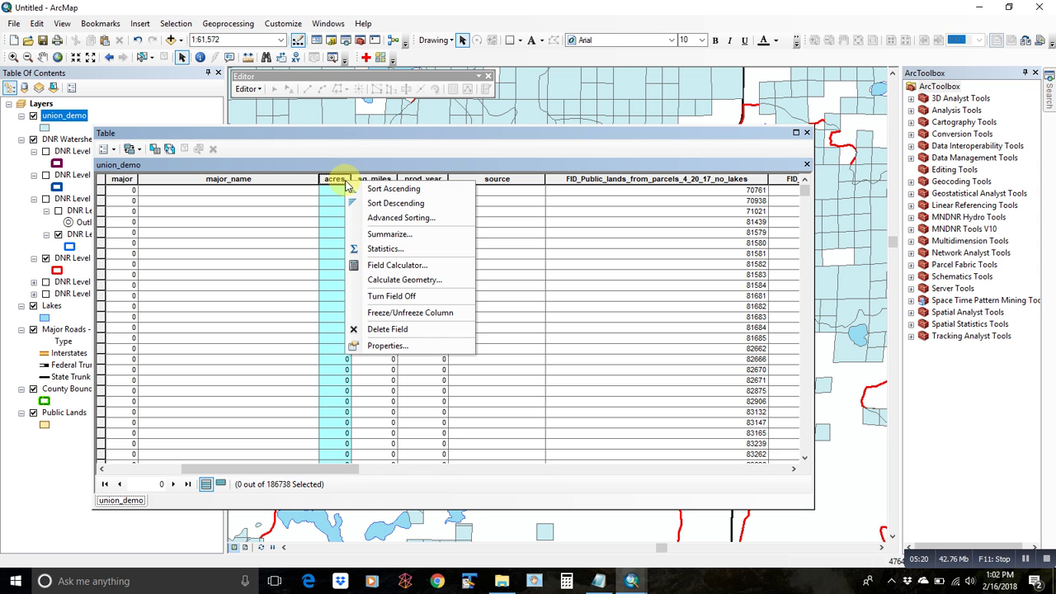
pyautogui.click(412, 278)
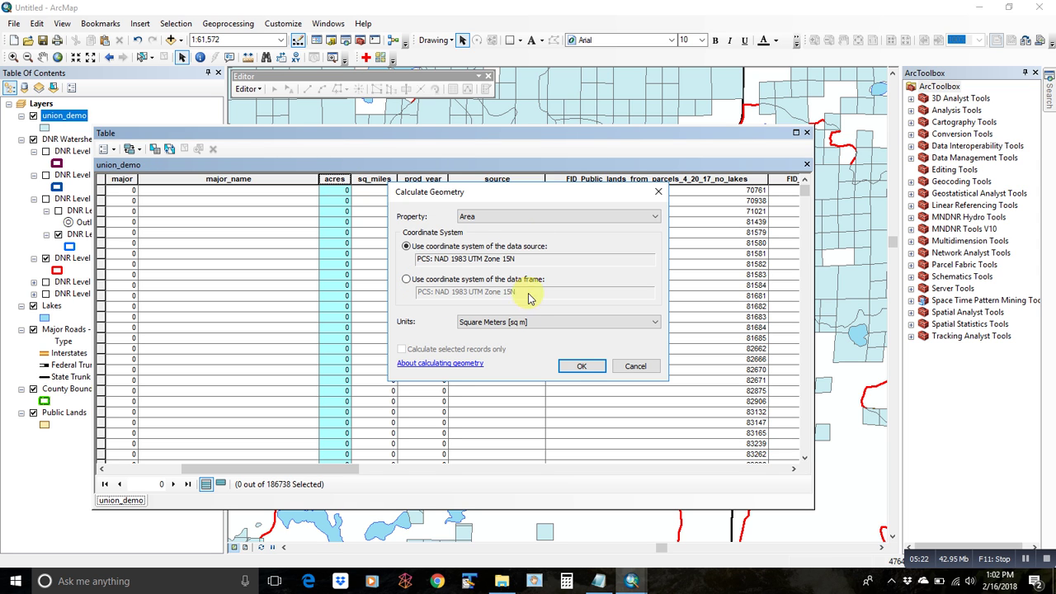
pyautogui.click(657, 192)
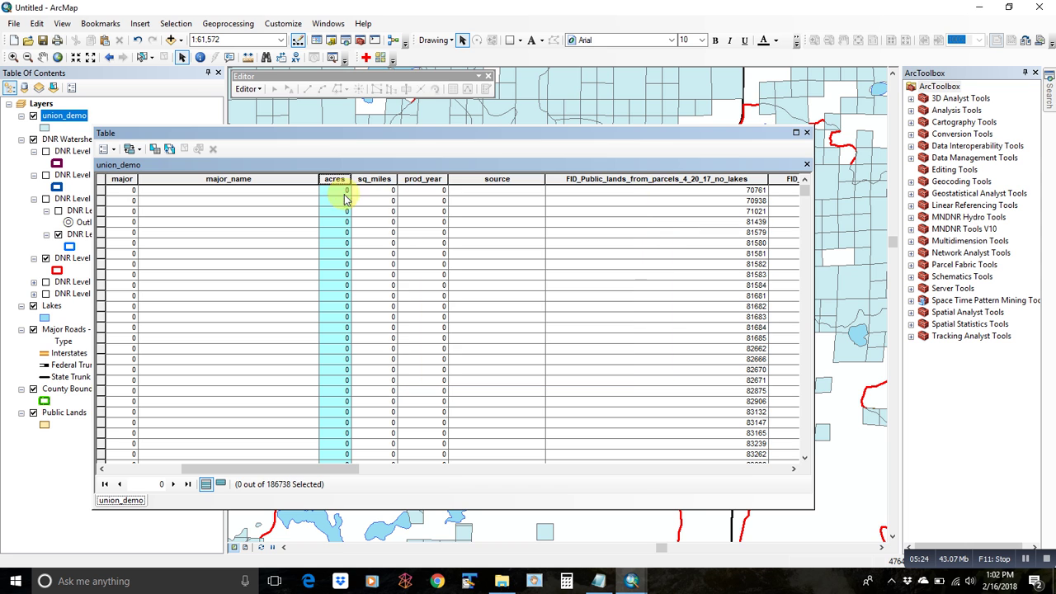
pyautogui.rightClick(329, 181)
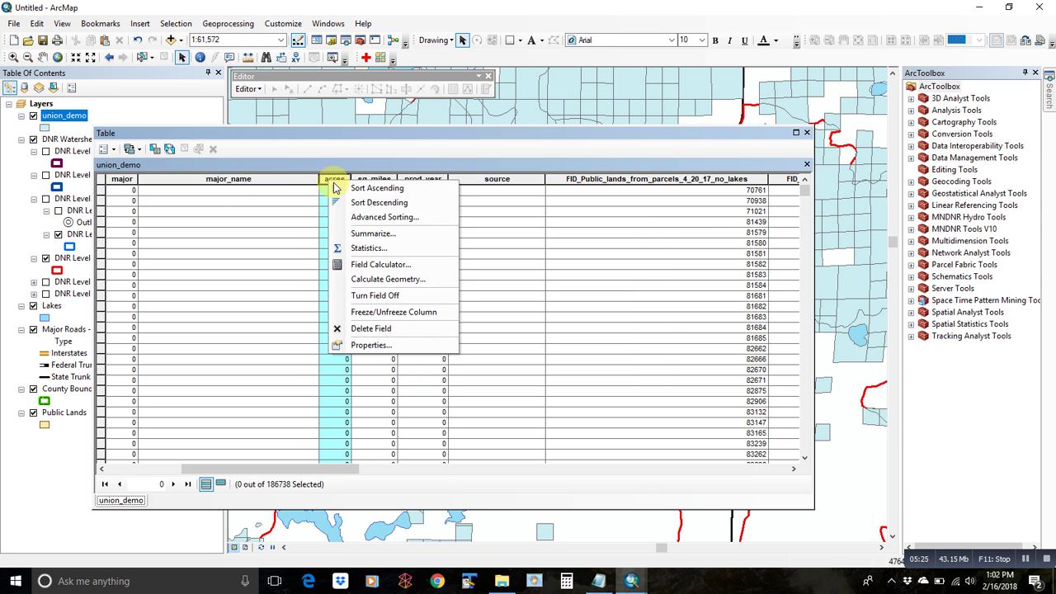
pyautogui.click(379, 279)
pyautogui.click(506, 321)
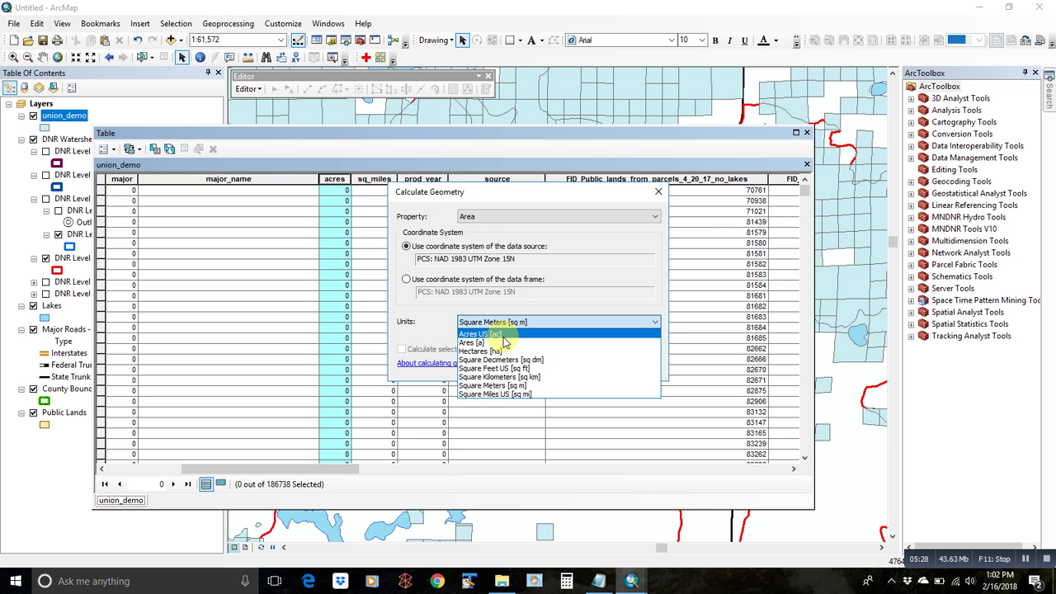
pyautogui.click(502, 334)
pyautogui.click(575, 369)
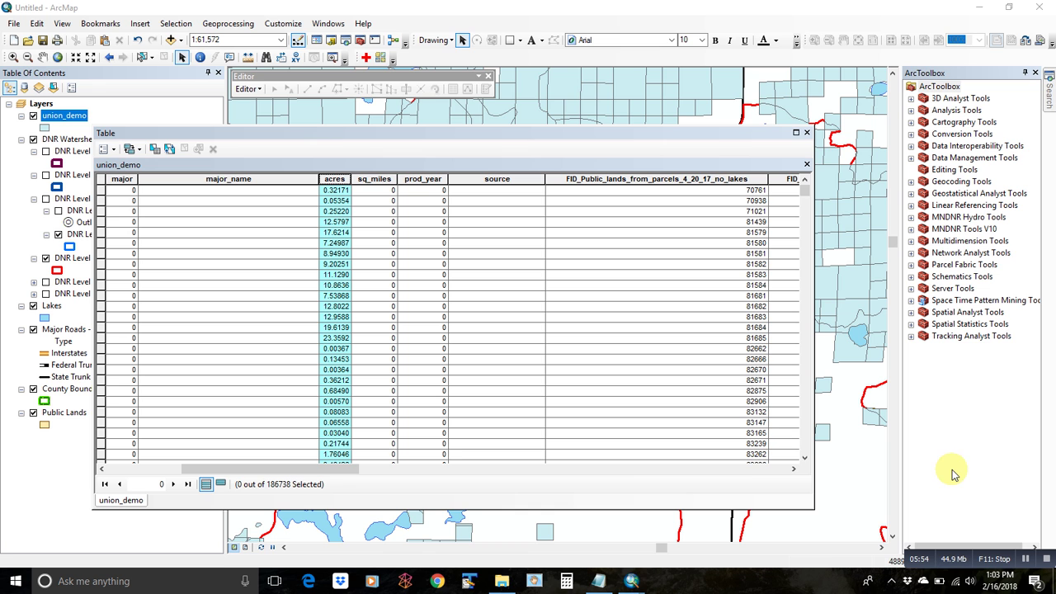
# Set up a summary of the union_demo table on the minor5 field with the Sum statistic of acres
pyautogui.click(366, 135)
pyautogui.moveTo(809, 196)
pyautogui.mouseDown()
pyautogui.moveTo(807, 420)
pyautogui.moveTo(811, 208)
pyautogui.mouseUp()
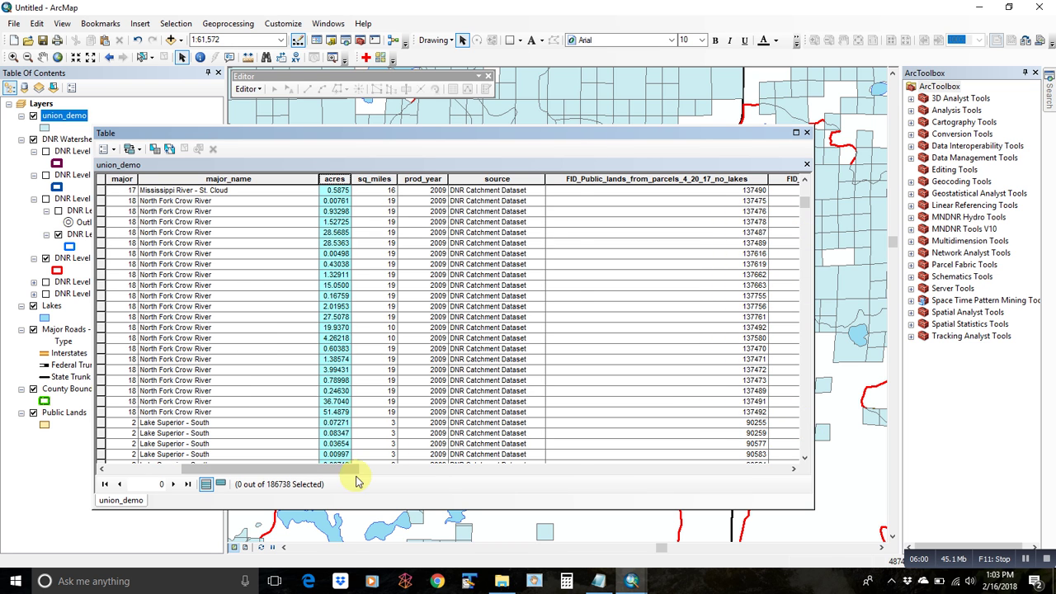
pyautogui.moveTo(353, 469); pyautogui.dragTo(239, 467)
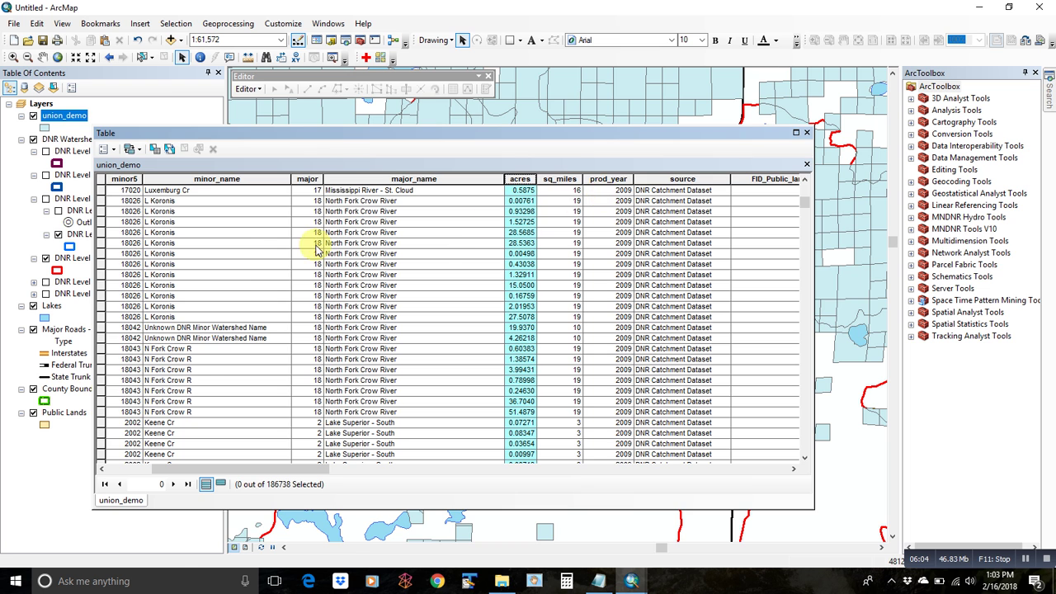
pyautogui.moveTo(284, 134); pyautogui.dragTo(321, 184)
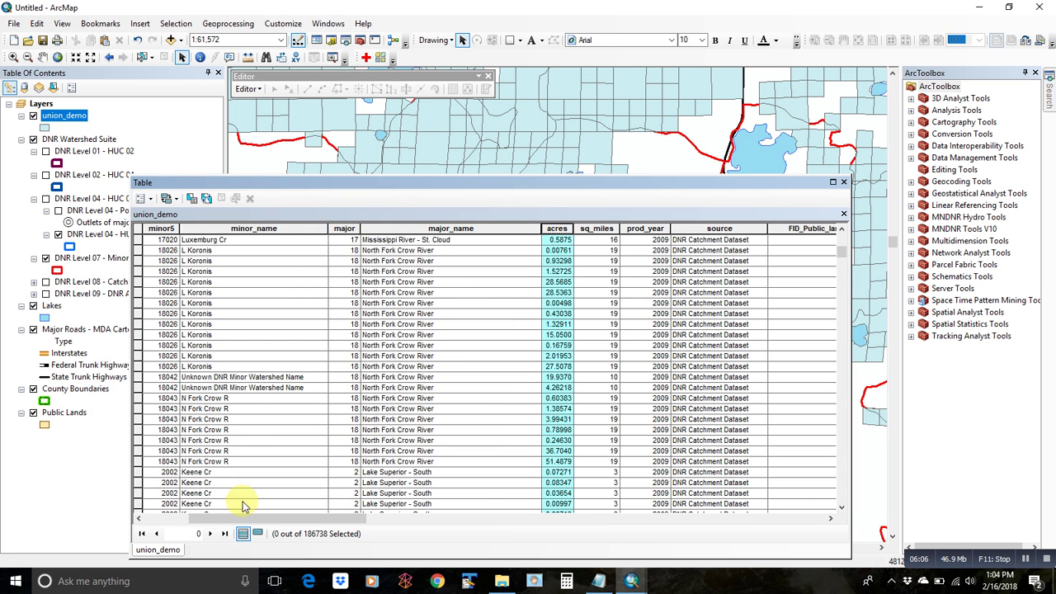
pyautogui.moveTo(306, 518); pyautogui.dragTo(258, 517)
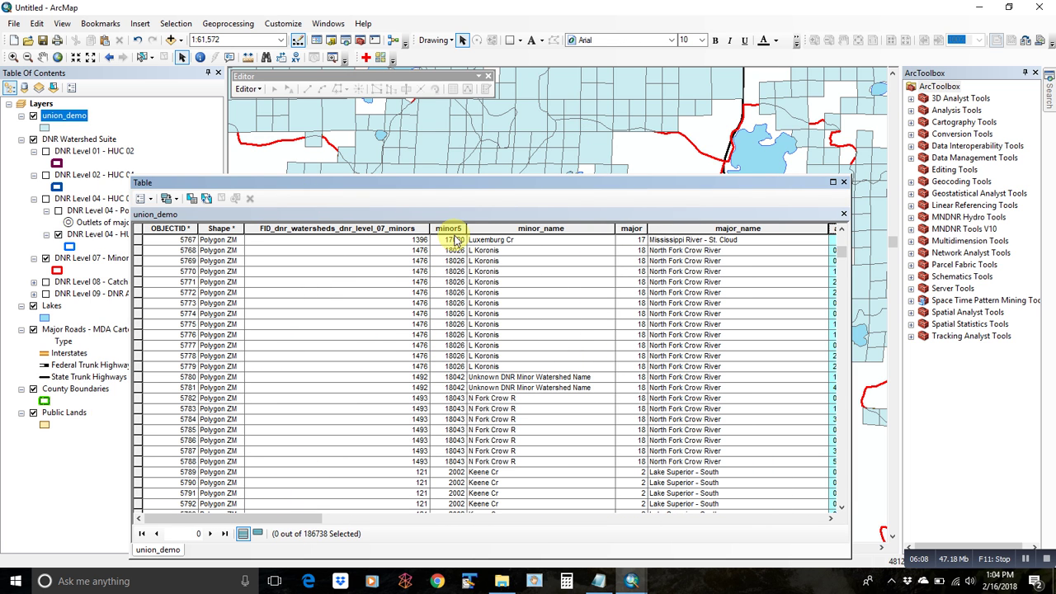
pyautogui.click(451, 229)
pyautogui.rightClick(454, 231)
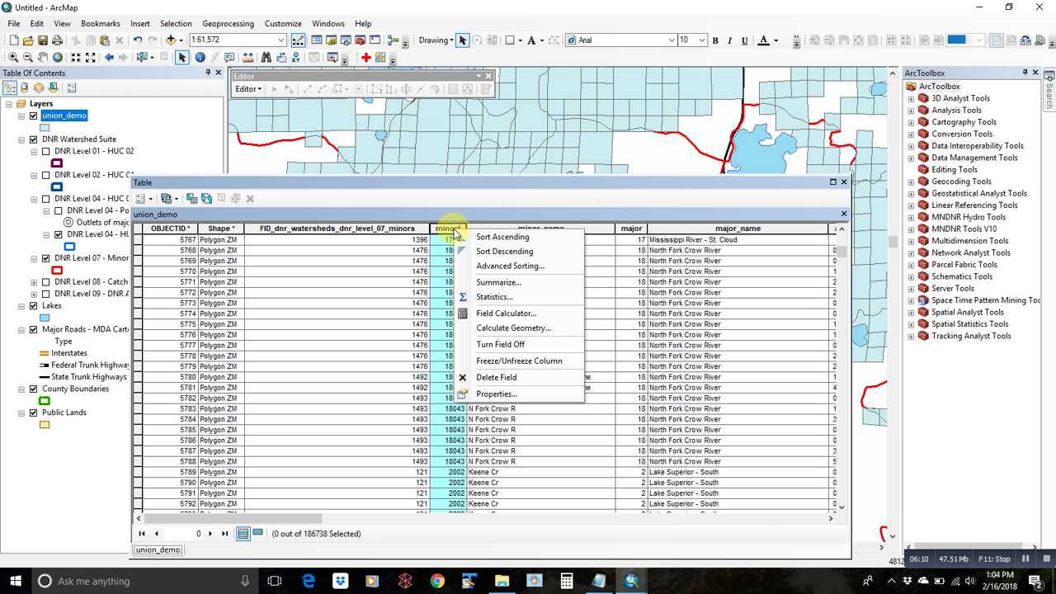
pyautogui.click(484, 282)
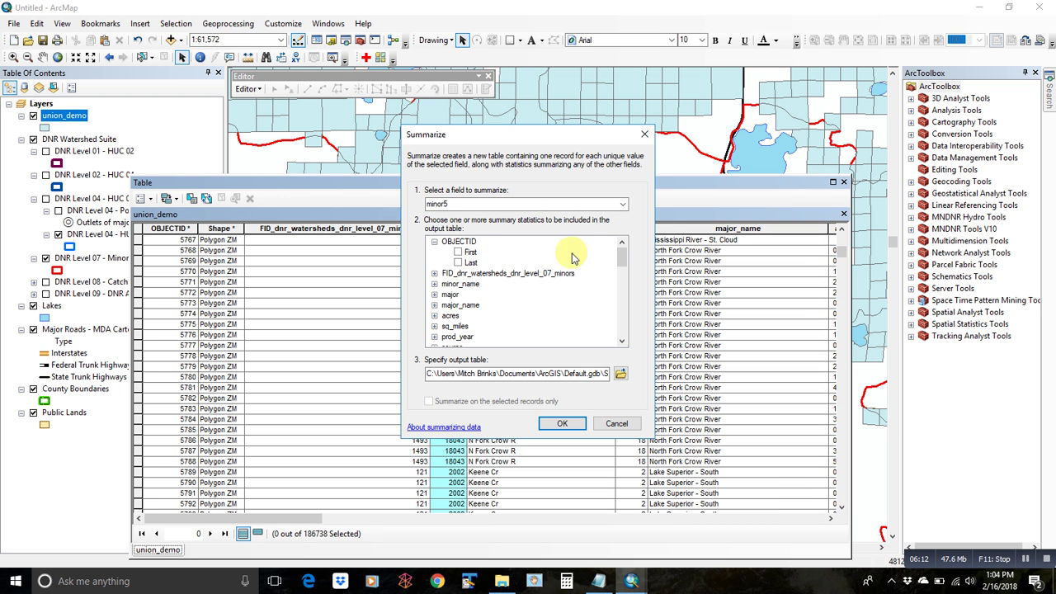
pyautogui.click(434, 315)
pyautogui.click(462, 319)
pyautogui.click(458, 316)
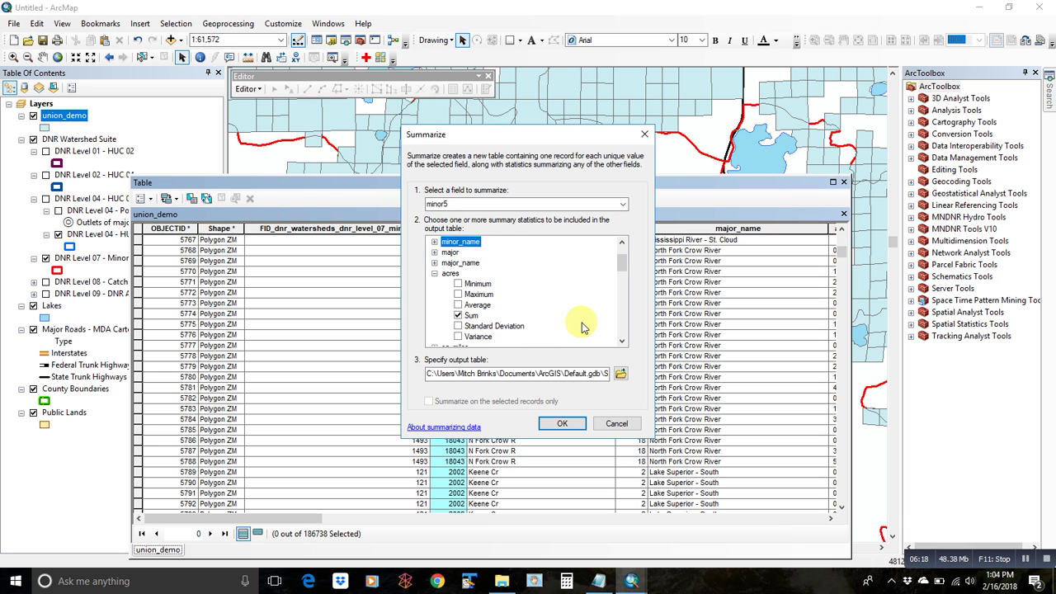
pyautogui.moveTo(544, 134); pyautogui.dragTo(661, 141)
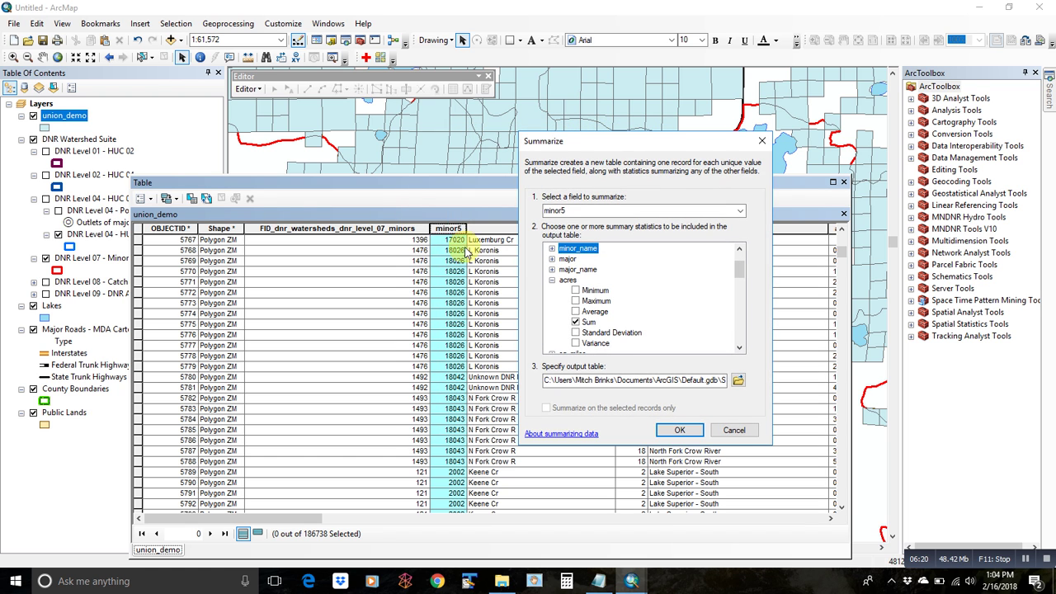
# Set the summary's output table to Sum_minors_demo in the Desktop\Work folder, with a table type suited to a plain folder
pyautogui.click(739, 381)
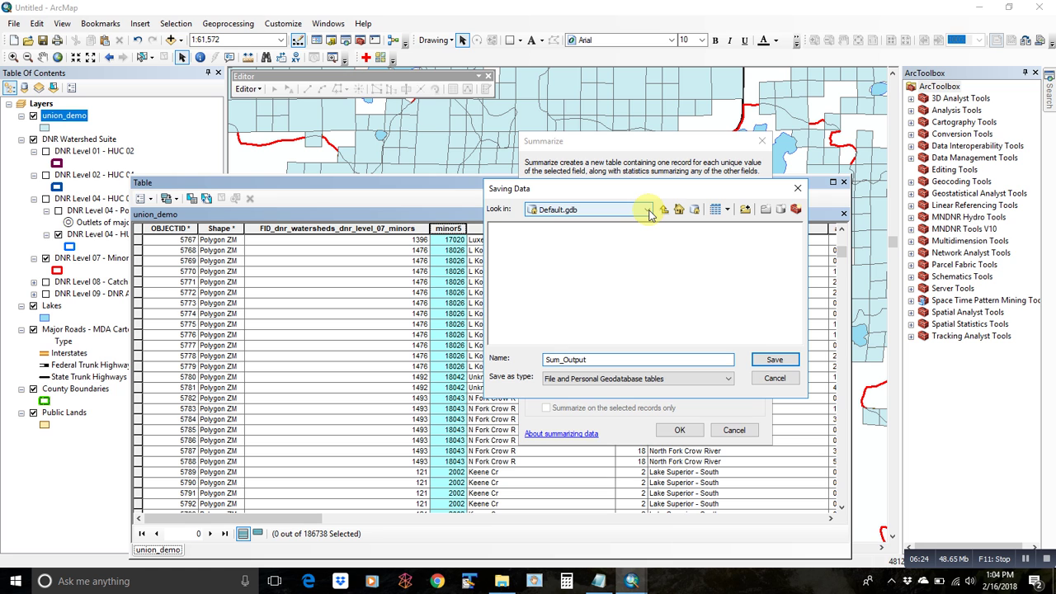
pyautogui.click(635, 214)
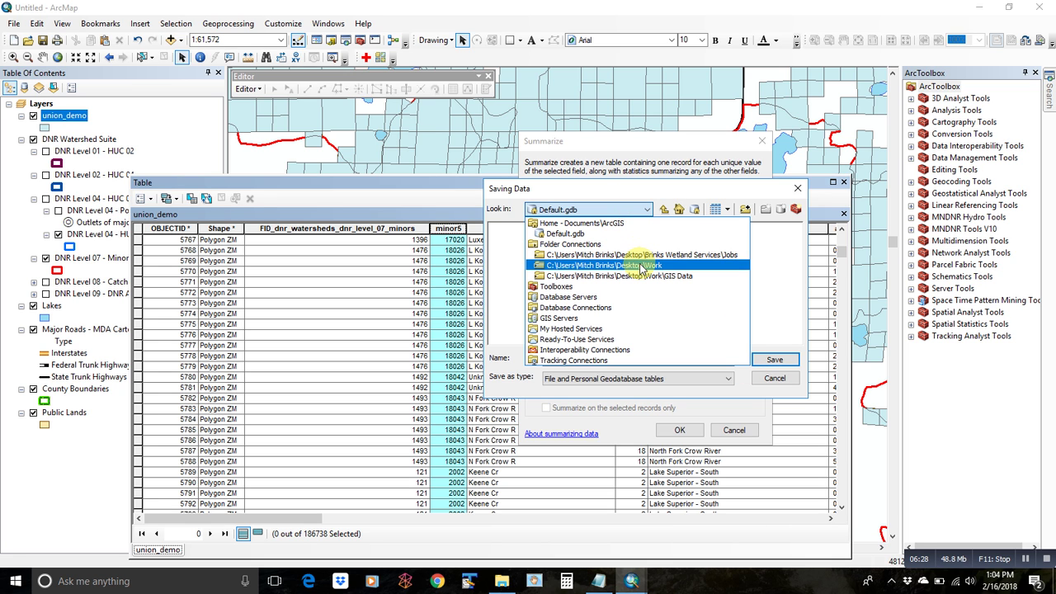
pyautogui.click(642, 265)
pyautogui.click(593, 360)
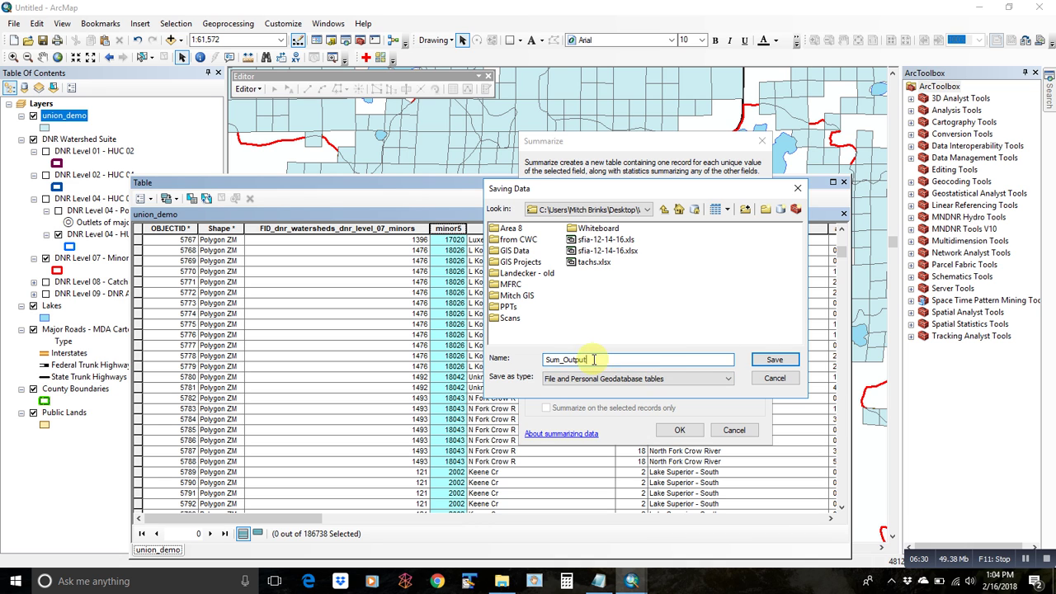
pyautogui.moveTo(593, 360); pyautogui.dragTo(562, 360)
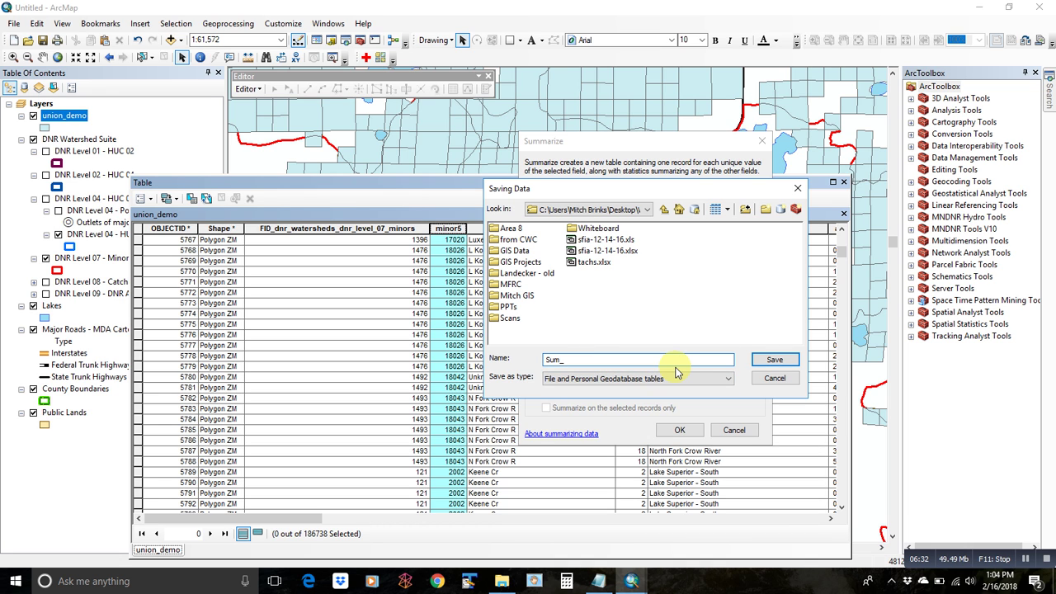
pyautogui.write('_minors_demo')
pyautogui.click(773, 359)
pyautogui.click(633, 333)
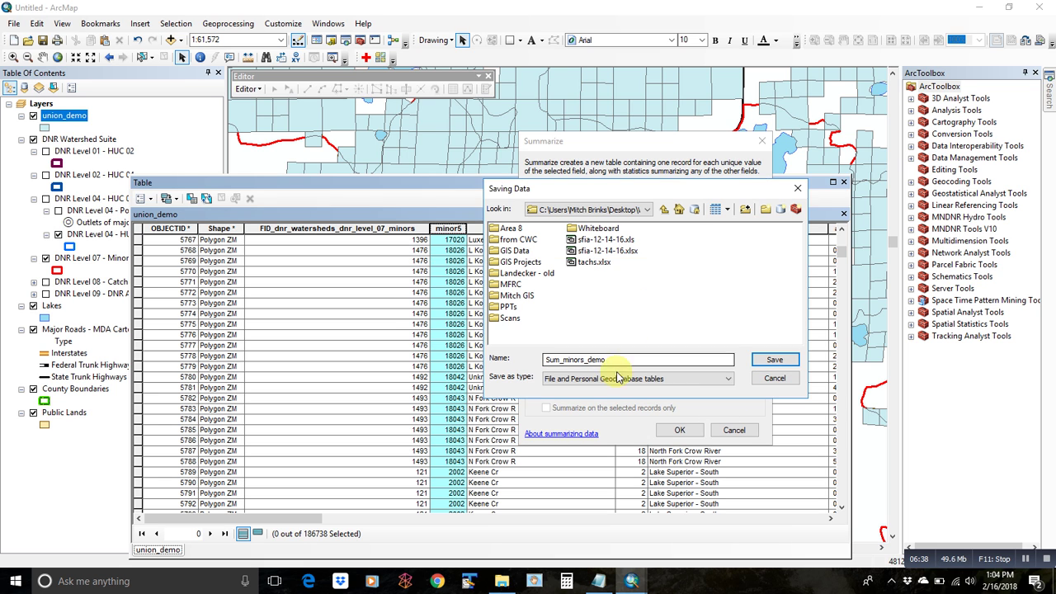
pyautogui.click(617, 378)
pyautogui.click(625, 393)
pyautogui.click(775, 360)
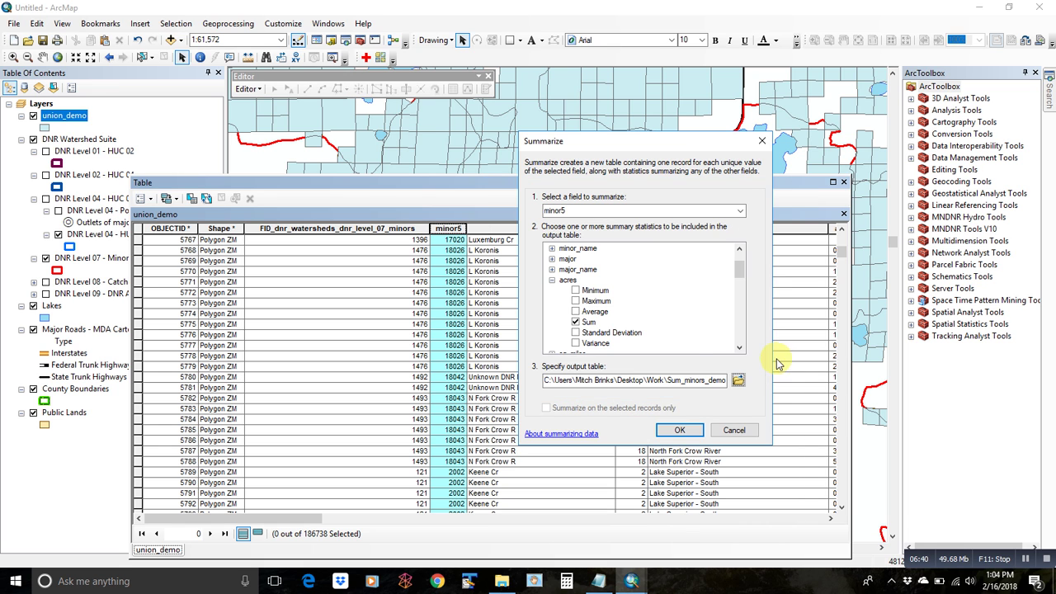
# Run the summary, add the result table to the map and close the union_demo table
pyautogui.click(673, 428)
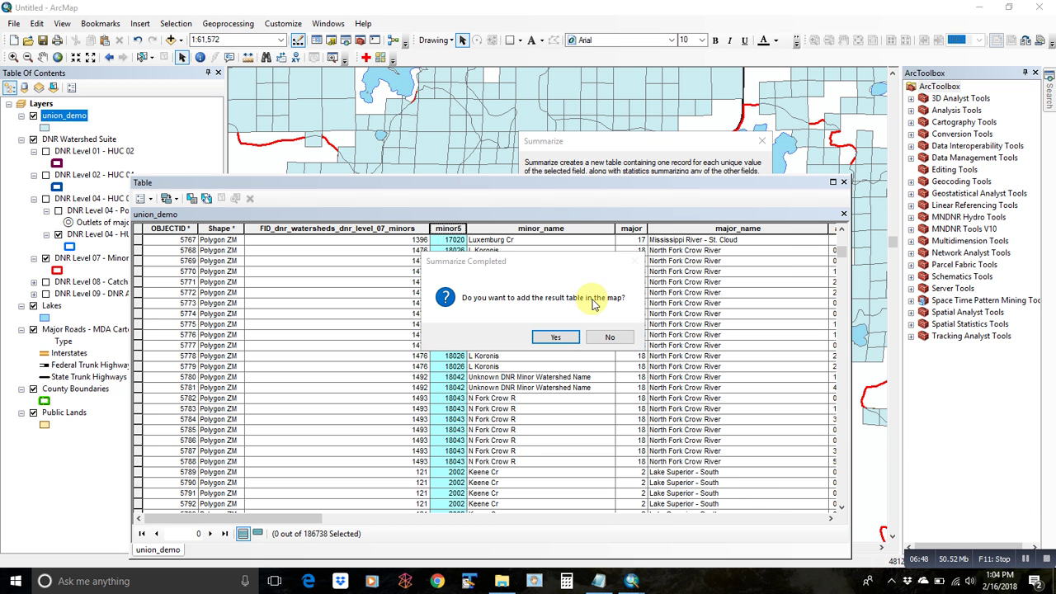
pyautogui.click(555, 337)
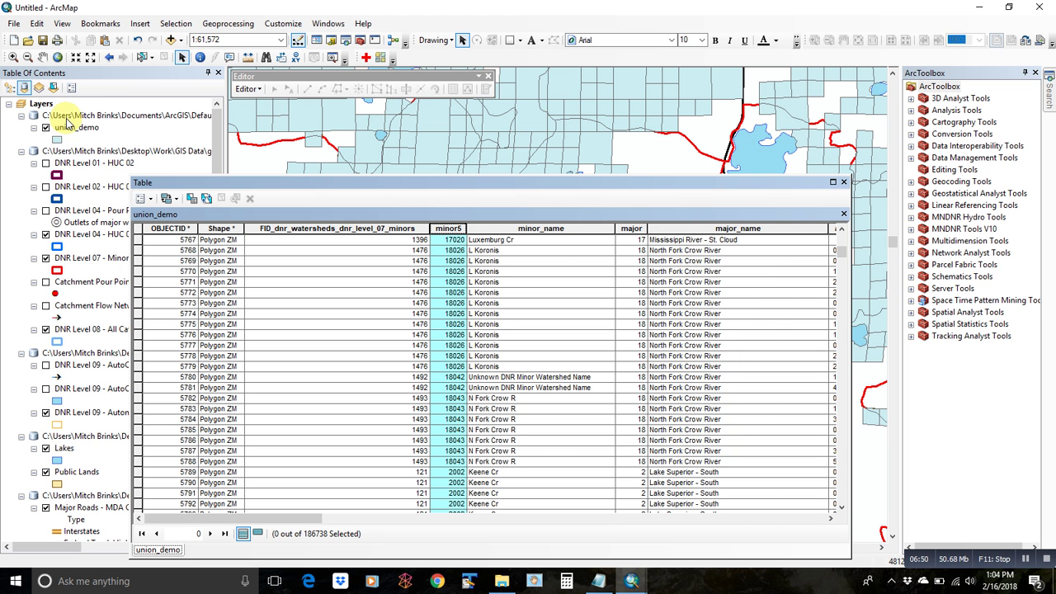
pyautogui.click(843, 182)
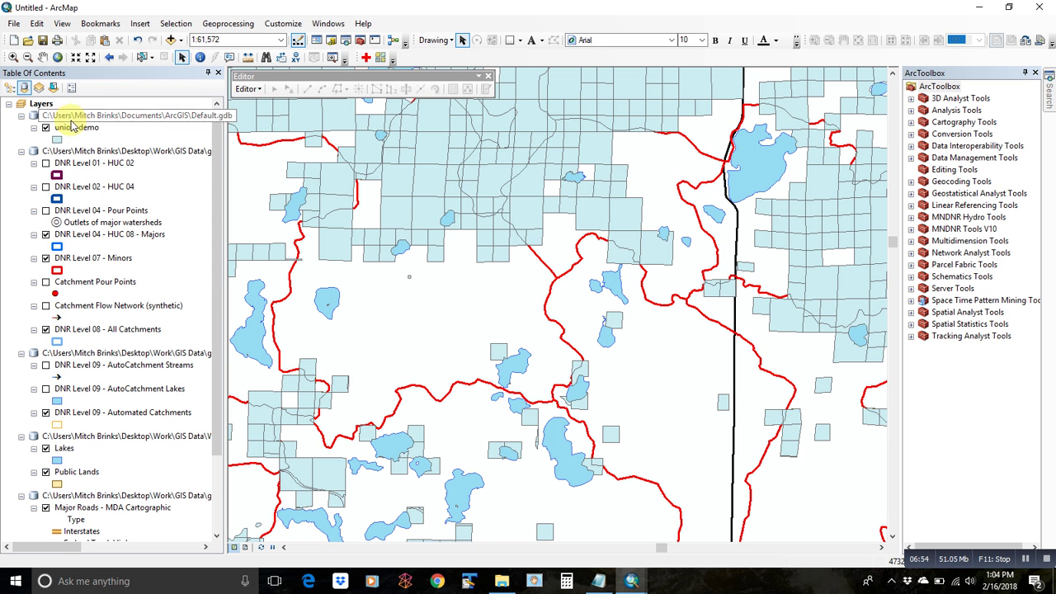
# Open the Sum_minors_demo table, examine the summed acres per minor5 value, and close it
pyautogui.scroll(-3, 83, 189)
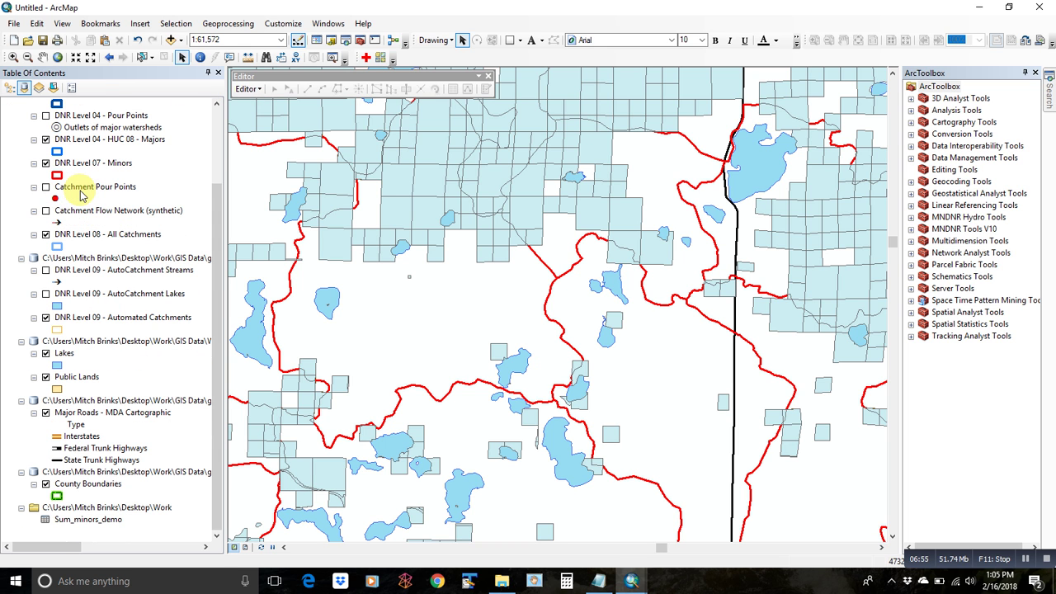
pyautogui.click(89, 519)
pyautogui.rightClick(97, 517)
pyautogui.click(129, 382)
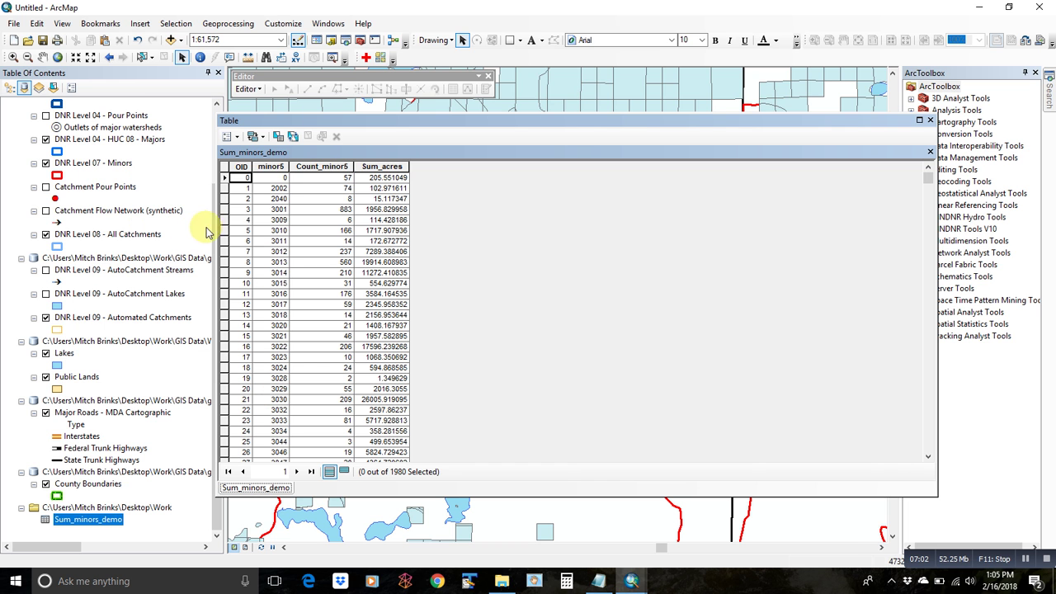
pyautogui.scroll(-20, 278, 281)
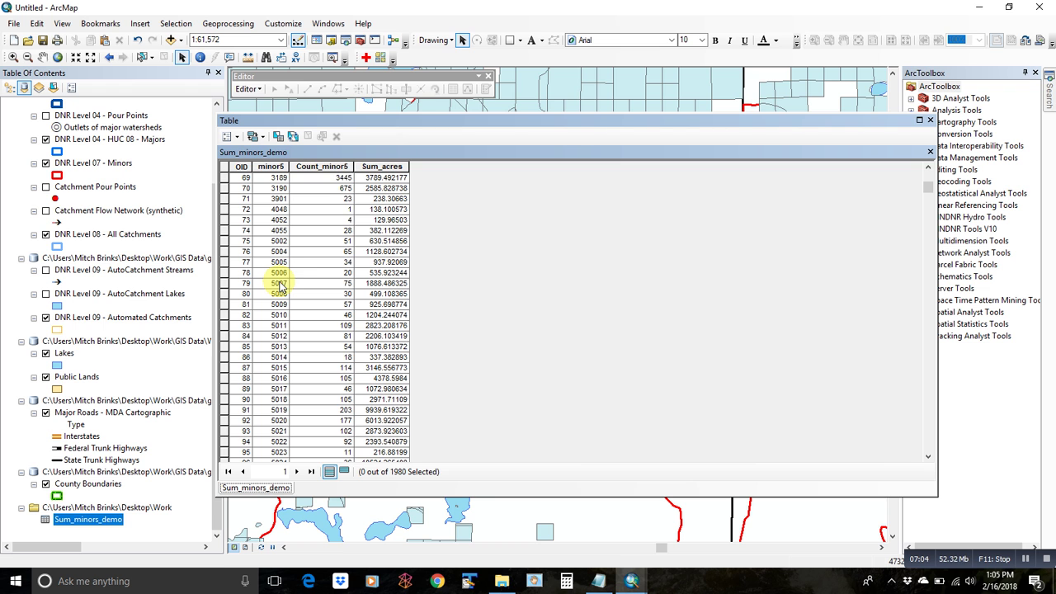
pyautogui.scroll(-20, 339, 208)
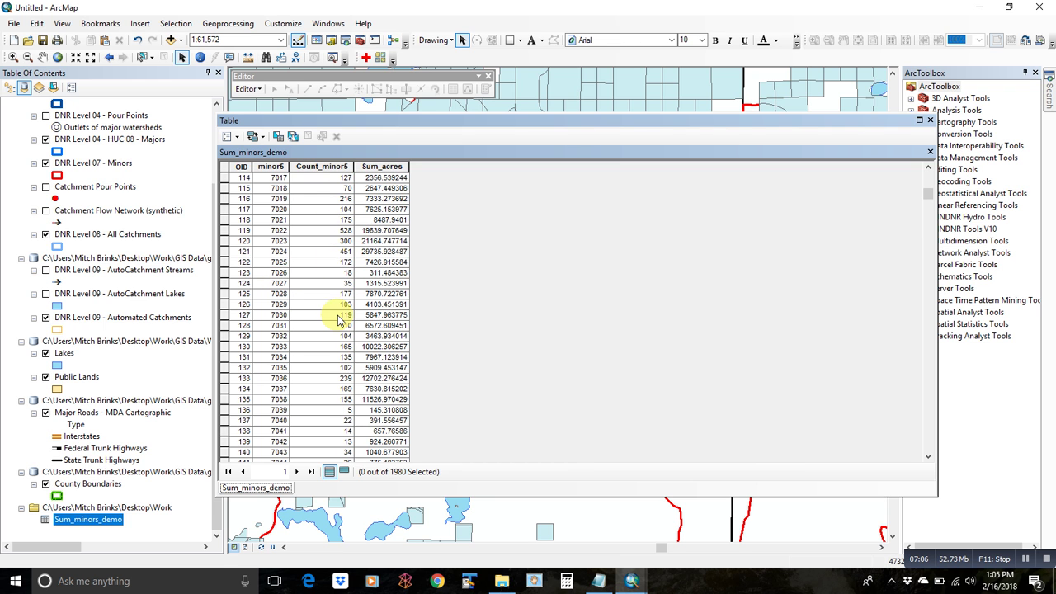
pyautogui.scroll(-12, 340, 323)
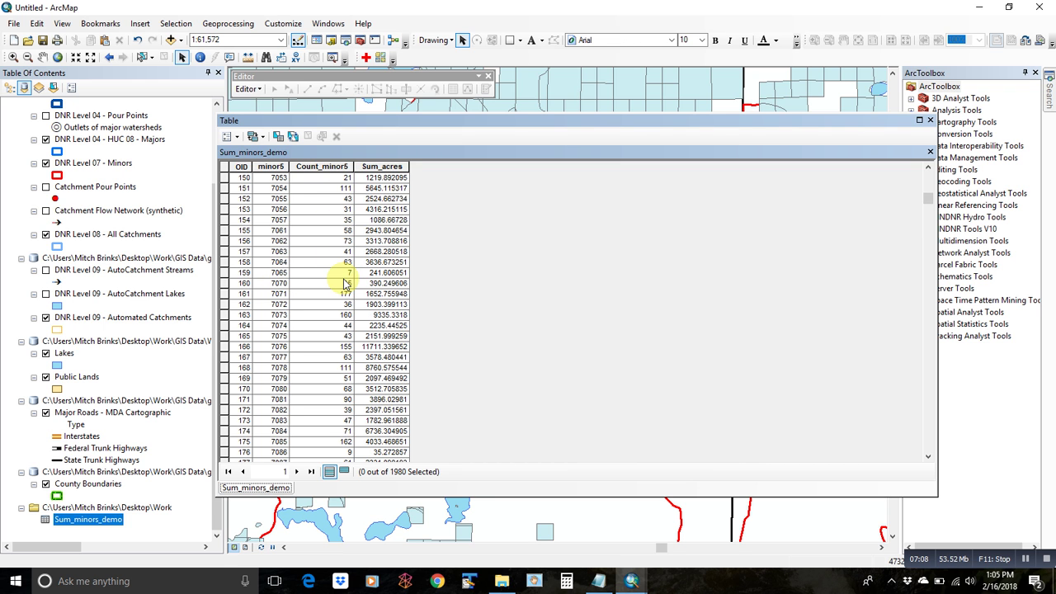
pyautogui.scroll(-11, 346, 324)
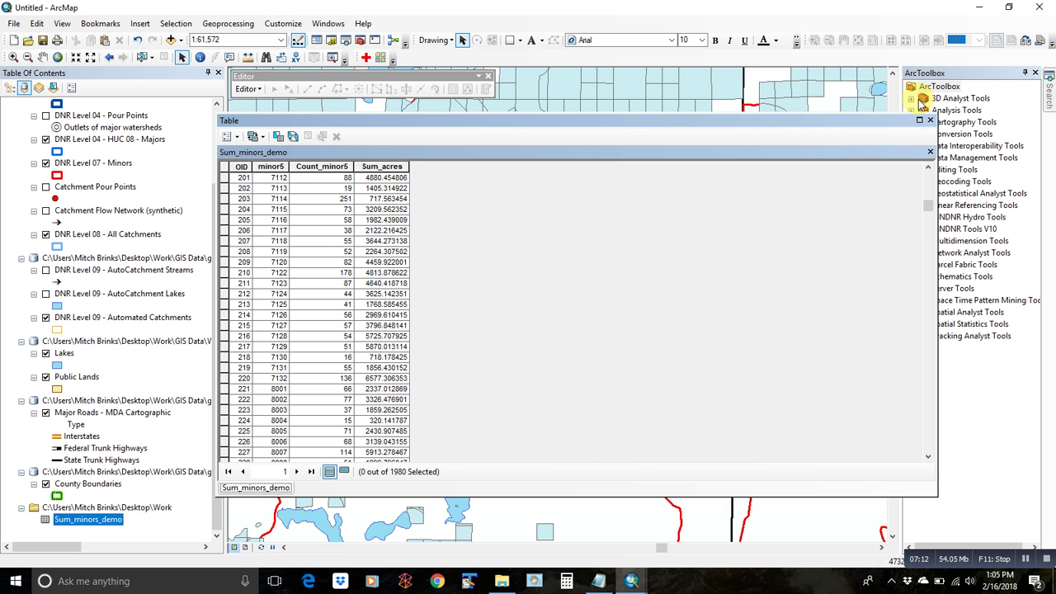
pyautogui.click(930, 120)
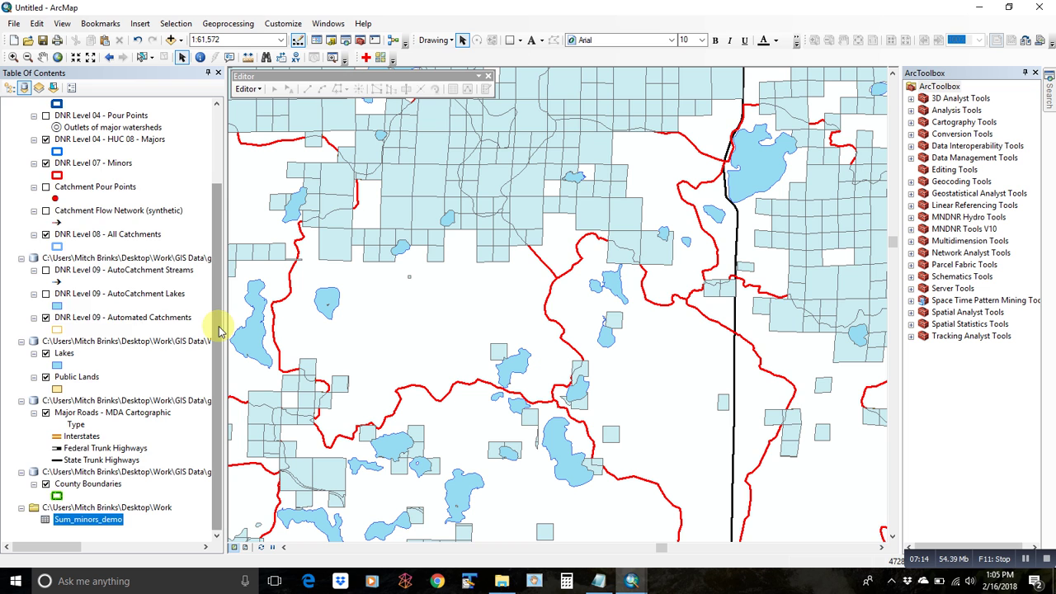
# List the layers by drawing order and move the DNR Level 07 - Minors layer above all other layers
pyautogui.moveTo(217, 322); pyautogui.dragTo(218, 211)
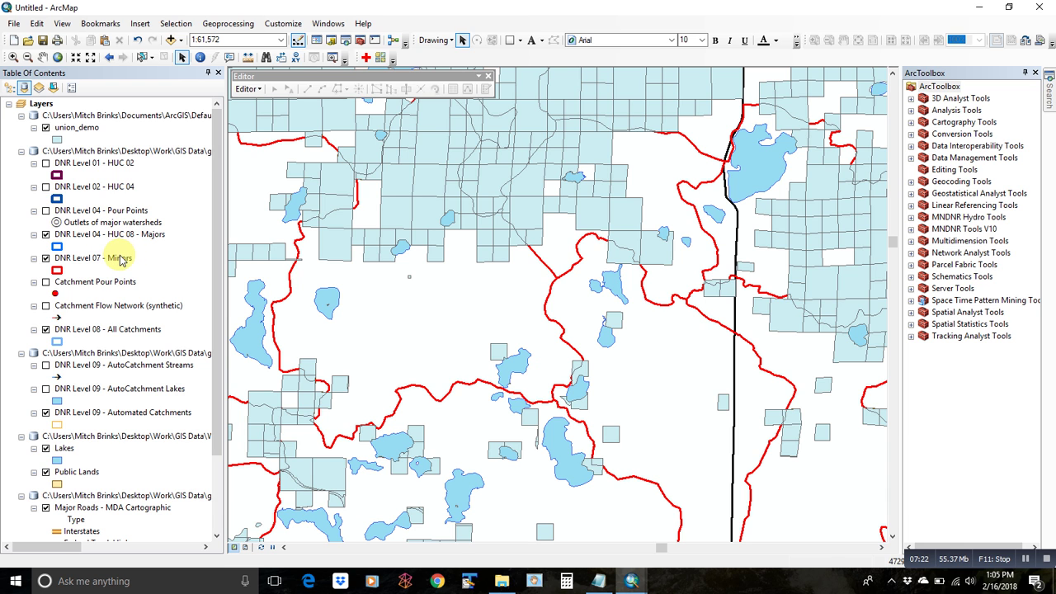
pyautogui.click(10, 87)
pyautogui.moveTo(91, 258); pyautogui.dragTo(92, 105)
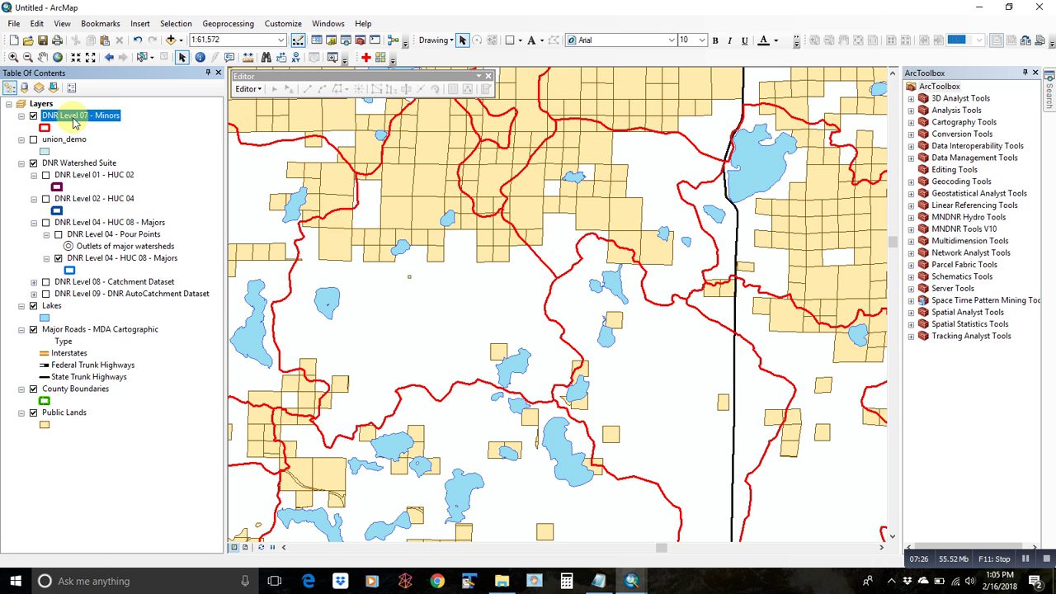
# Make DNR Level 07 - Minors the only selectable layer and select three adjoining minor watersheds near the middle of the map
pyautogui.rightClick(77, 120)
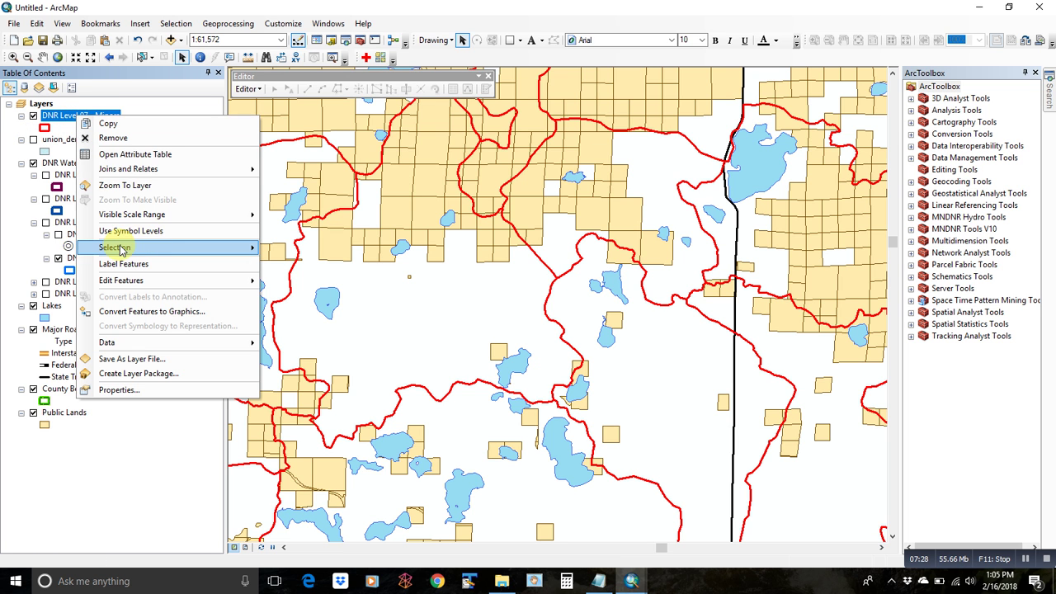
pyautogui.moveTo(116, 245)
pyautogui.click(330, 325)
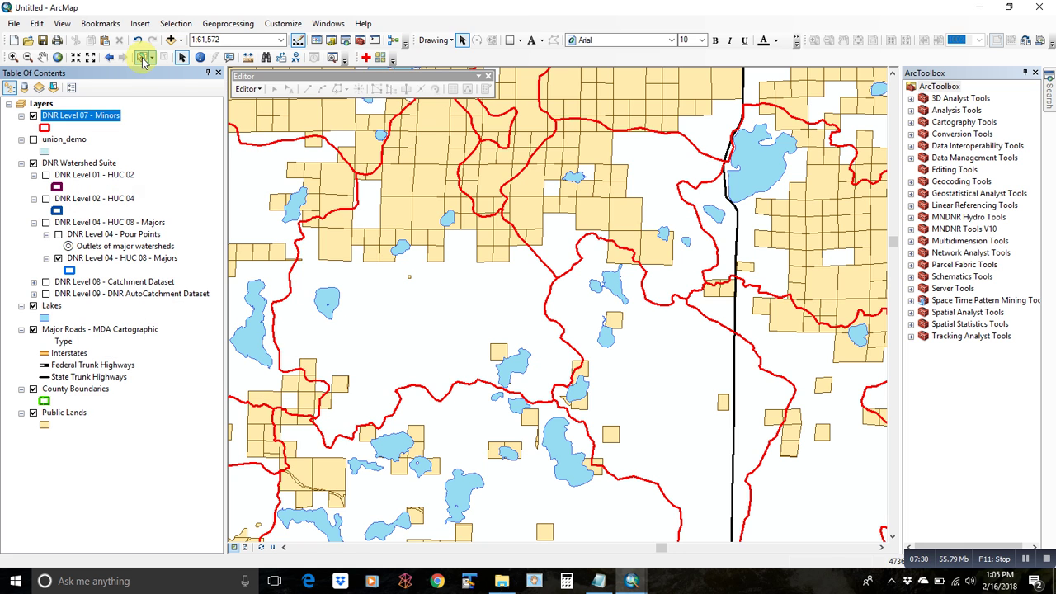
pyautogui.click(142, 57)
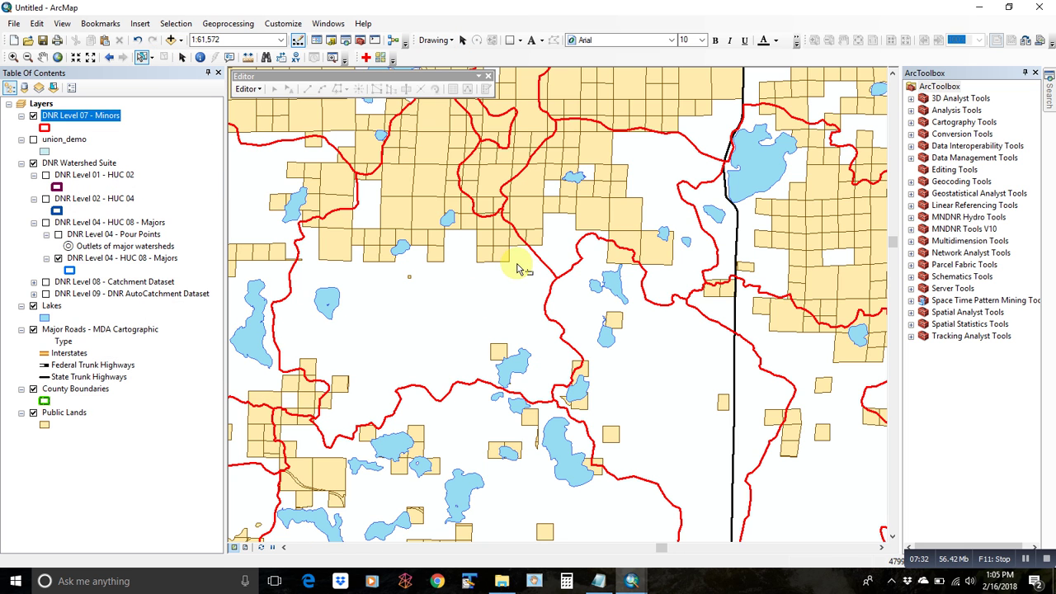
pyautogui.moveTo(517, 251); pyautogui.dragTo(592, 303)
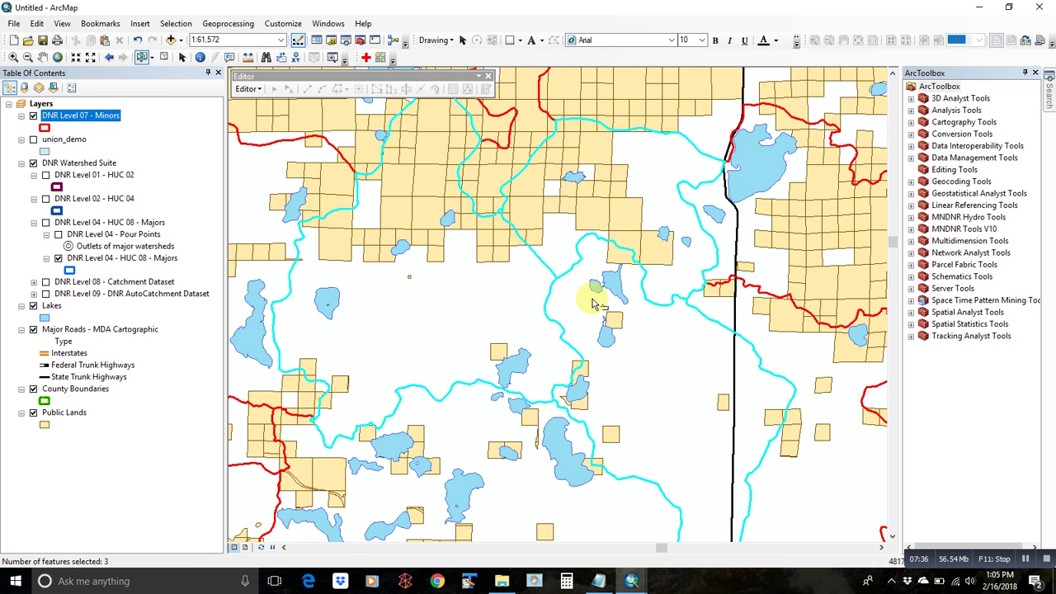
# Set up a data export of the selected DNR Level 07 - Minors features with the Desktop\Work folder as destination
pyautogui.rightClick(64, 116)
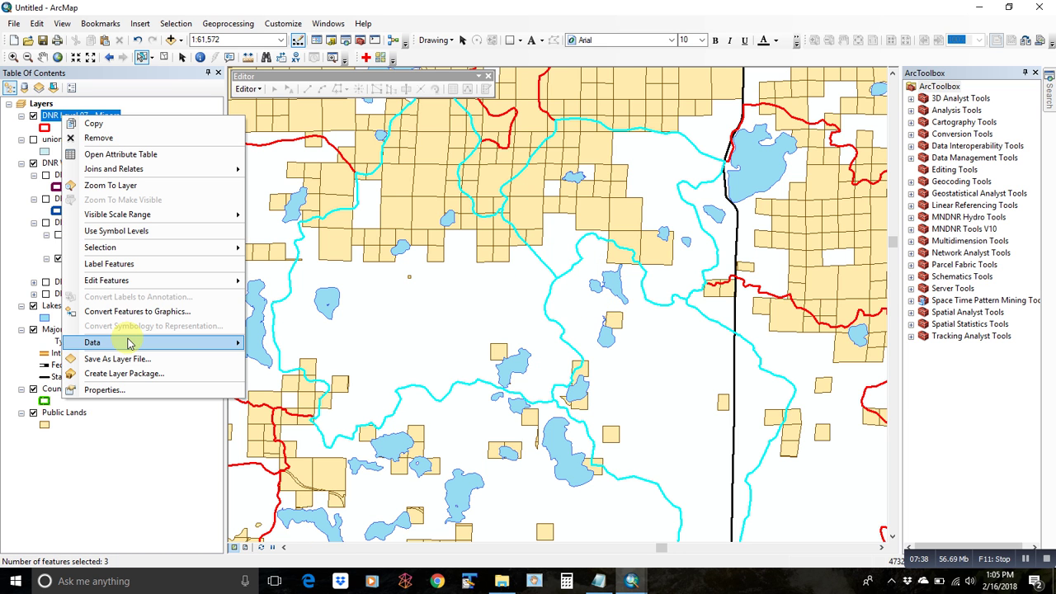
pyautogui.moveTo(124, 342)
pyautogui.click(288, 358)
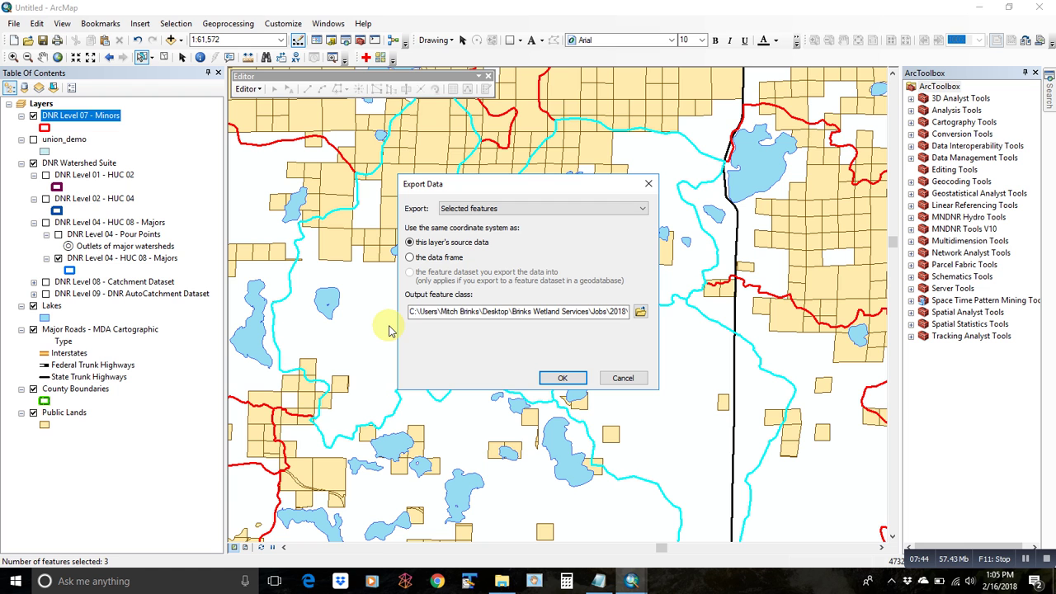
pyautogui.click(639, 311)
pyautogui.click(528, 203)
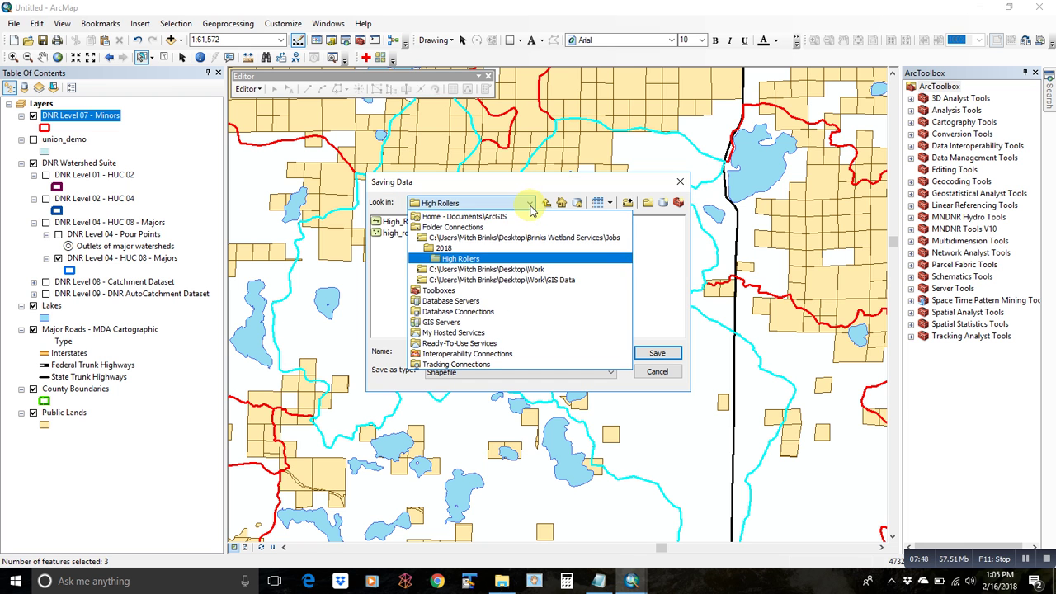
pyautogui.click(522, 270)
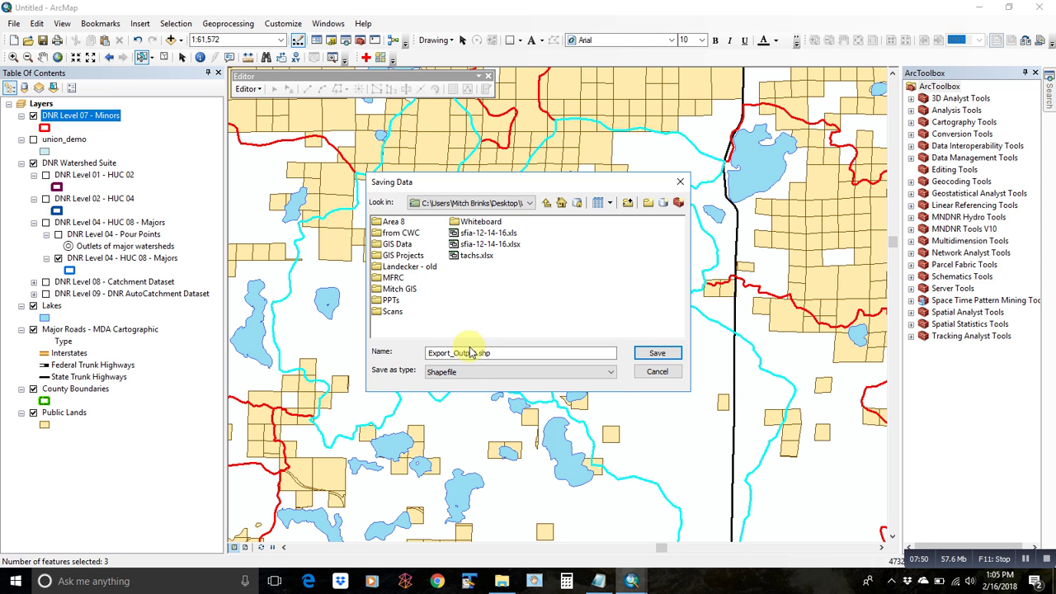
# Name the output shapefile minor_demo.shp, run the export and add the exported data to the map as a layer
pyautogui.doubleClick(435, 353)
pyautogui.press('BackSpace')
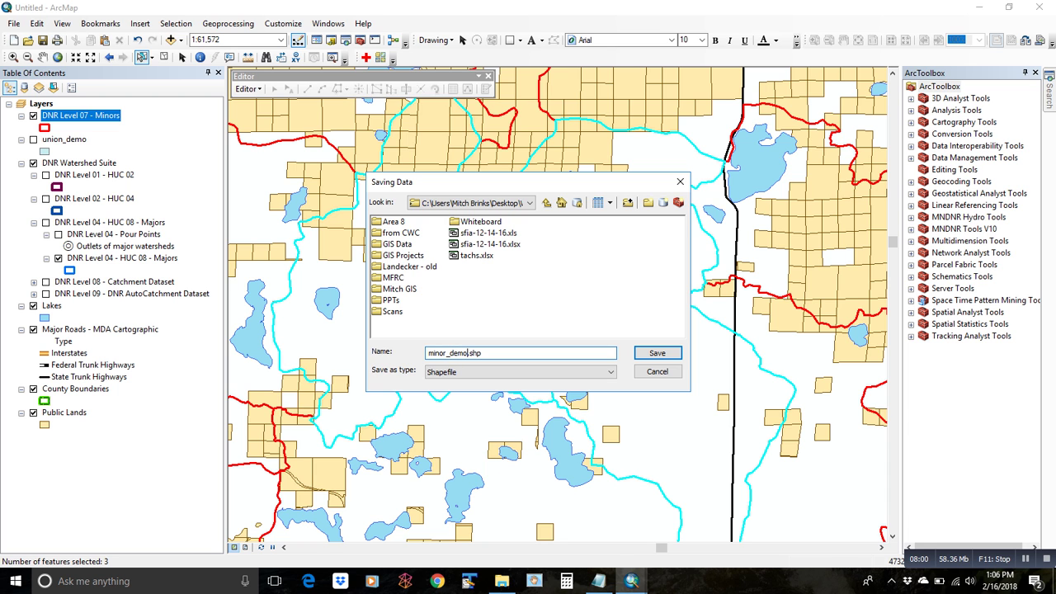
pyautogui.click(656, 353)
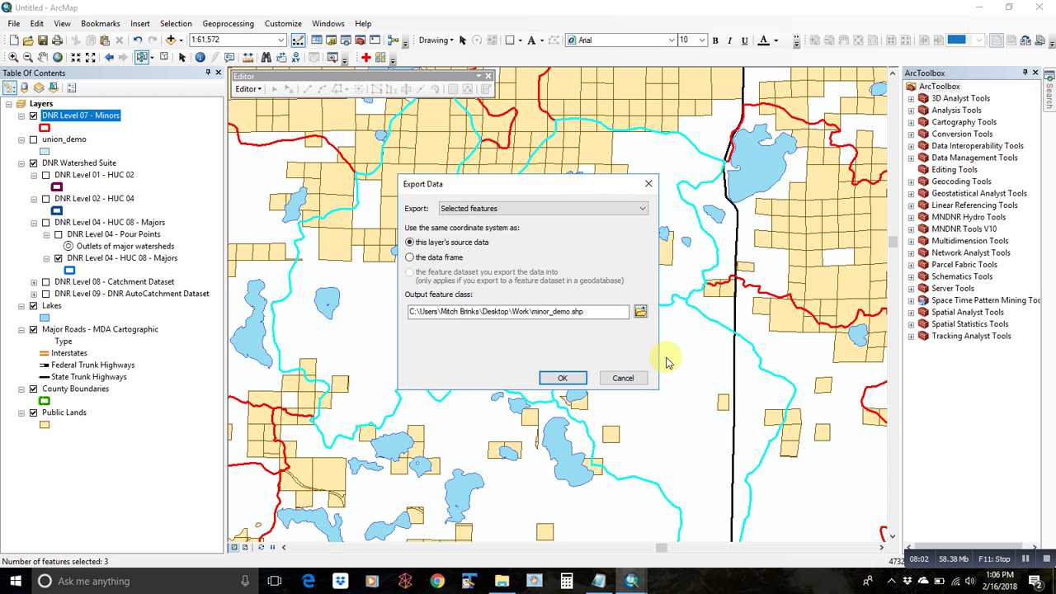
pyautogui.click(564, 380)
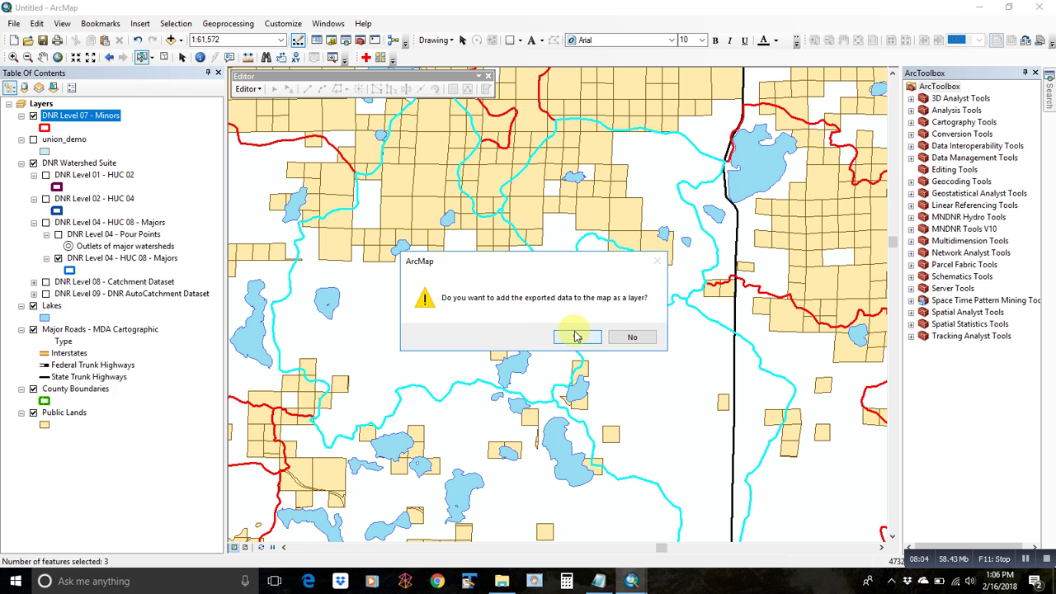
pyautogui.click(575, 336)
# Open the attribute table of the minor_demo layer and start a join for it
pyautogui.click(74, 117)
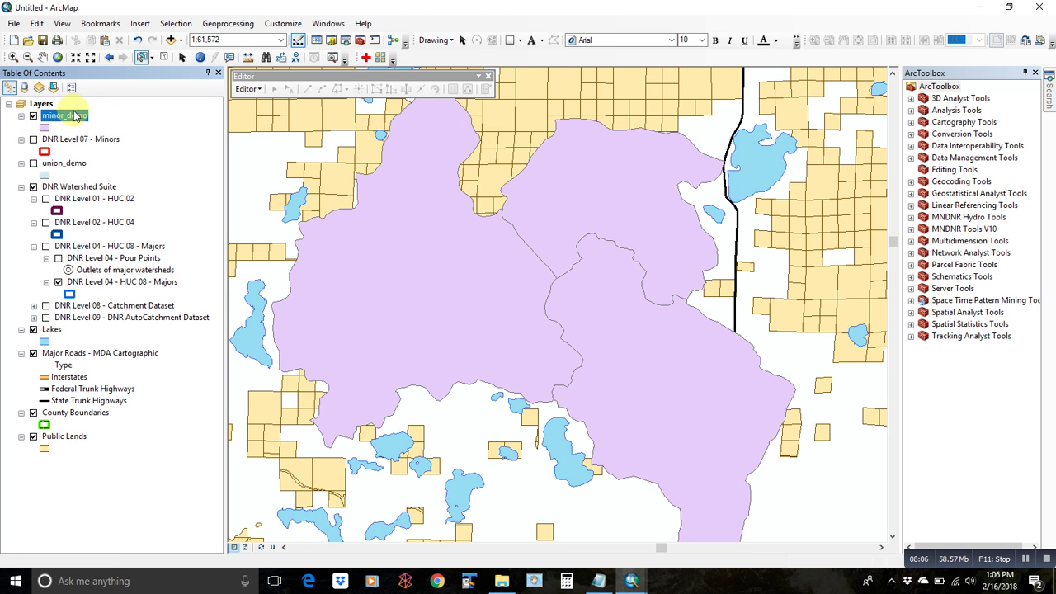
pyautogui.rightClick(74, 116)
pyautogui.click(107, 159)
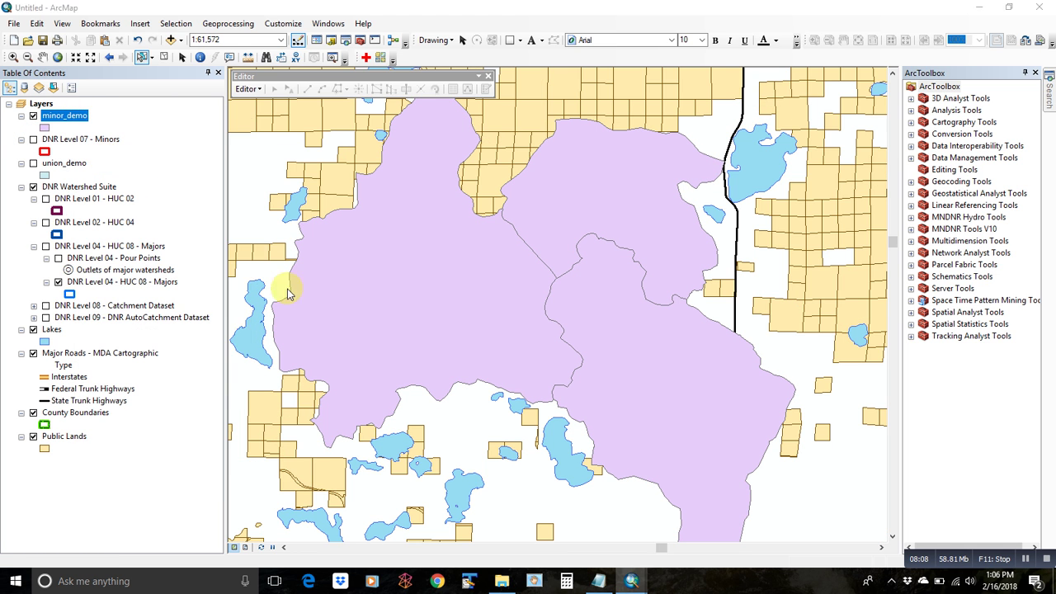
pyautogui.click(231, 136)
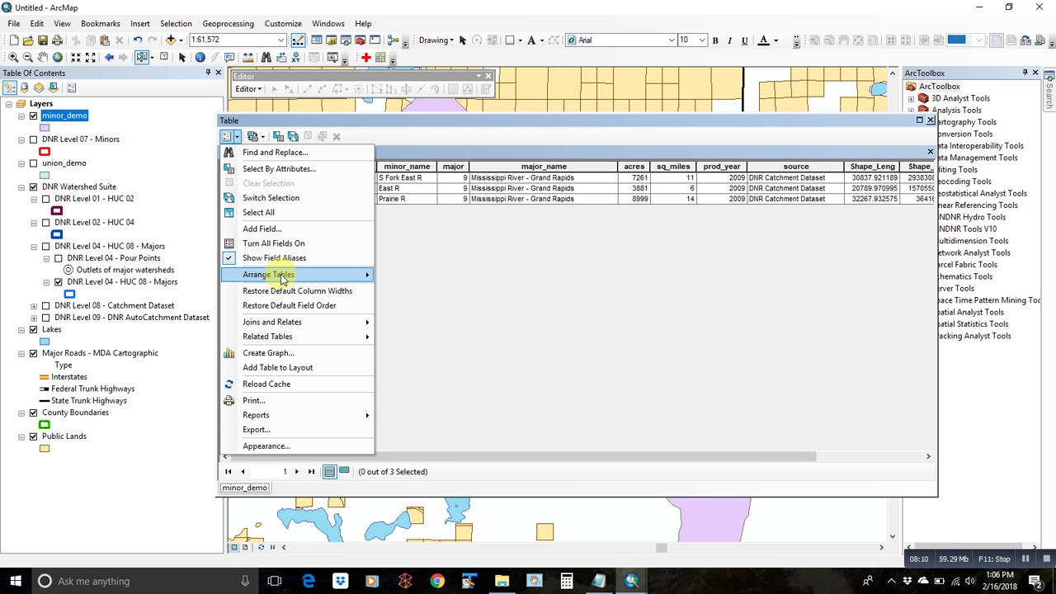
pyautogui.moveTo(283, 322)
pyautogui.click(435, 324)
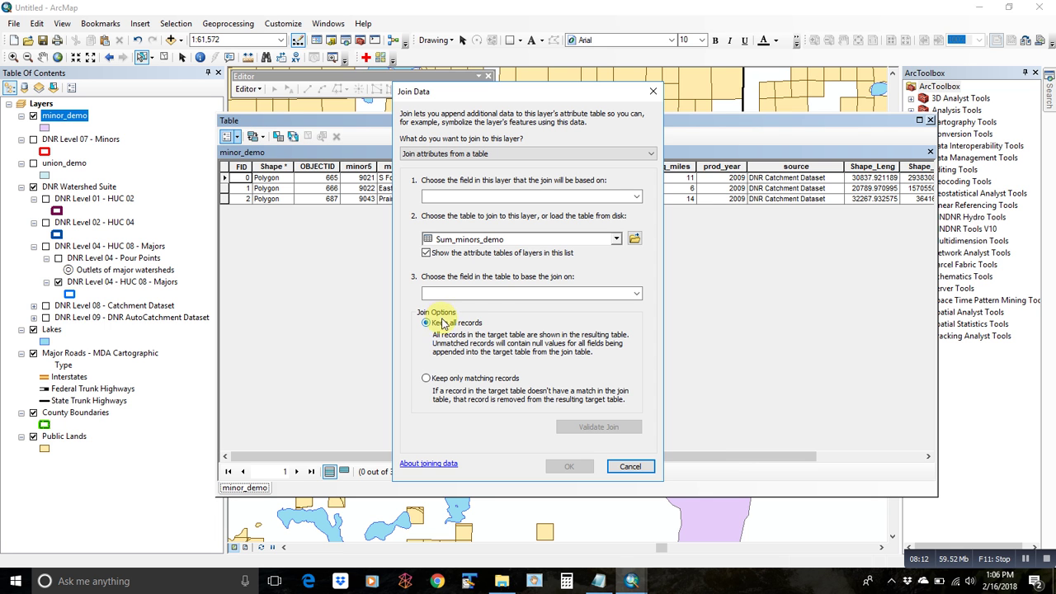
# Join Sum_minors_demo to minor_demo on minor5 in both tables, index the join field, and examine the joined Count_minor5 and Sum_acres columns
pyautogui.click(636, 197)
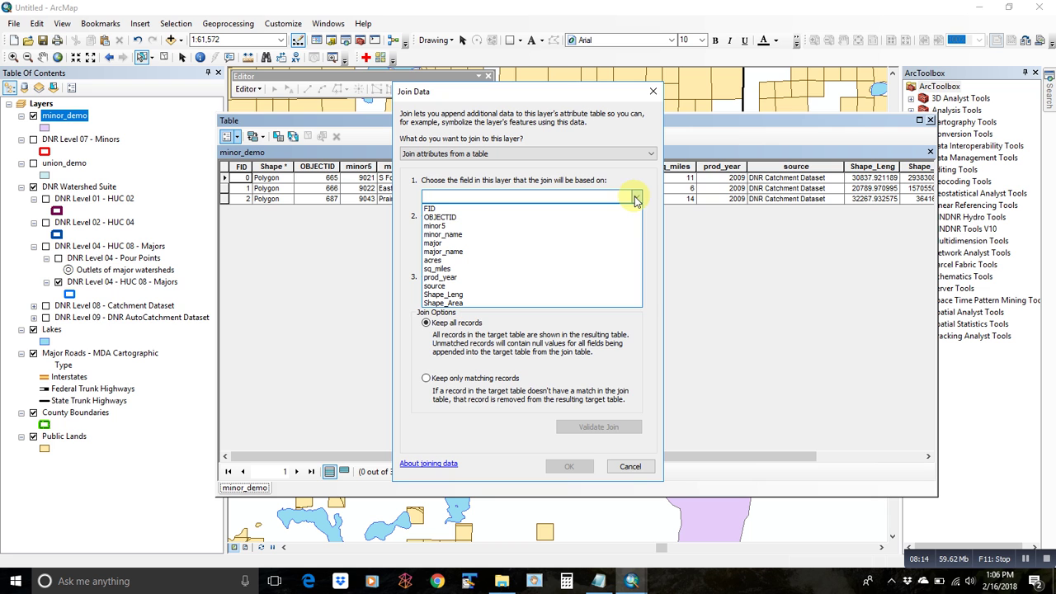
pyautogui.click(553, 227)
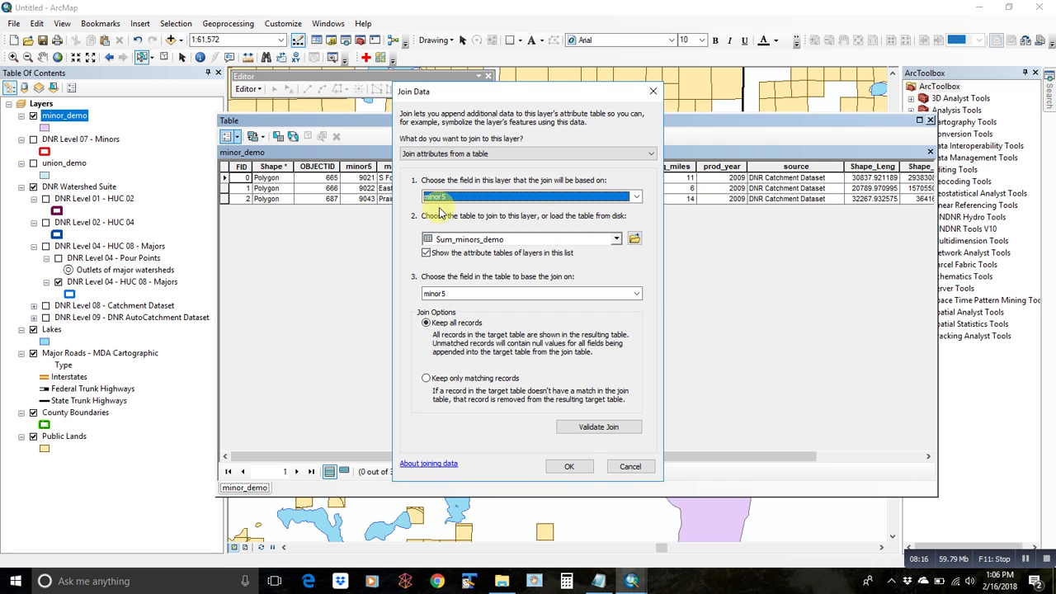
pyautogui.click(615, 241)
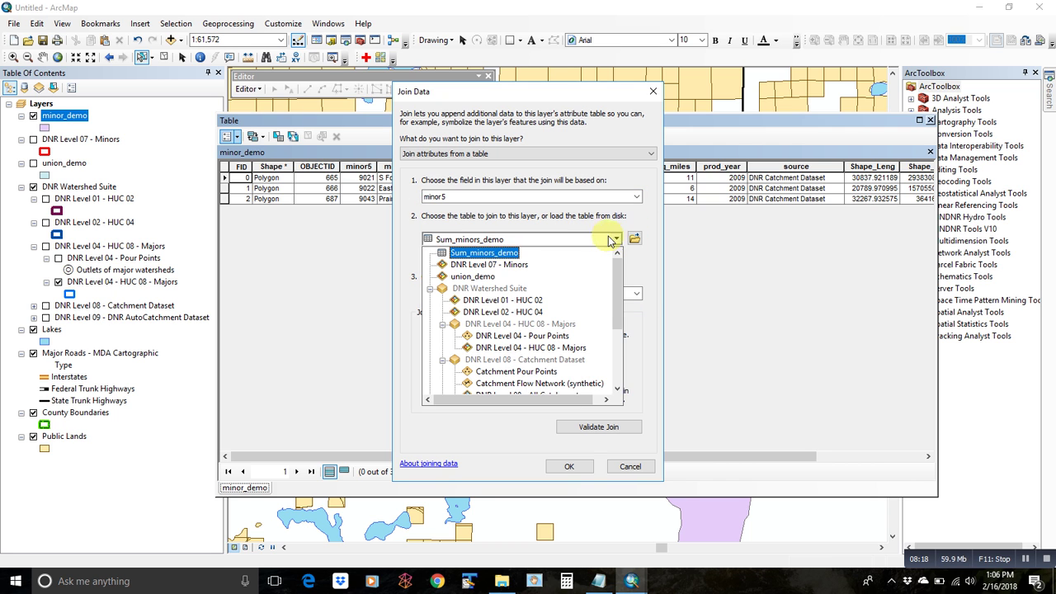
pyautogui.click(597, 247)
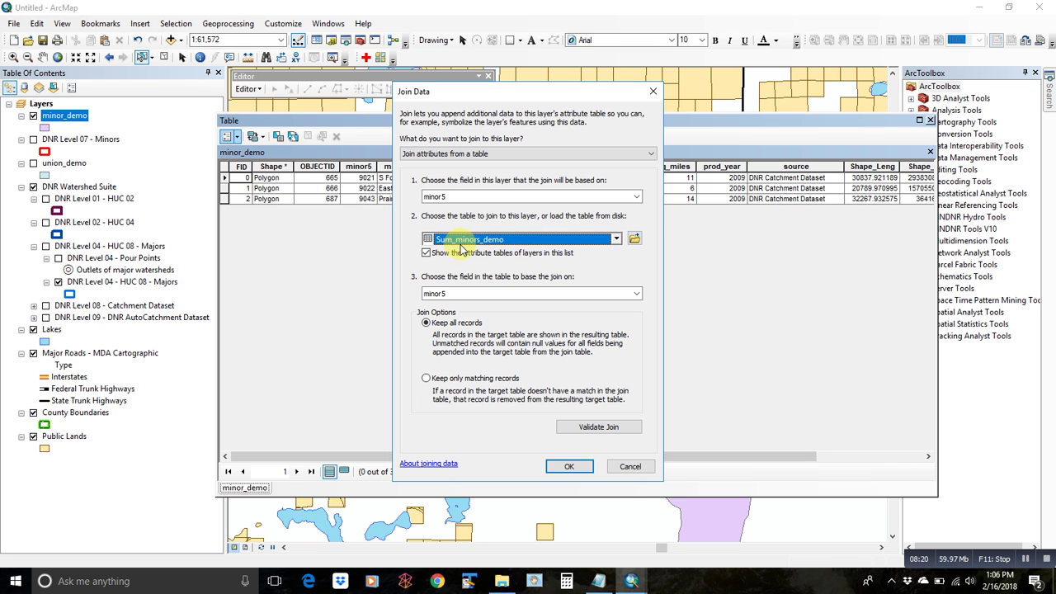
pyautogui.click(635, 293)
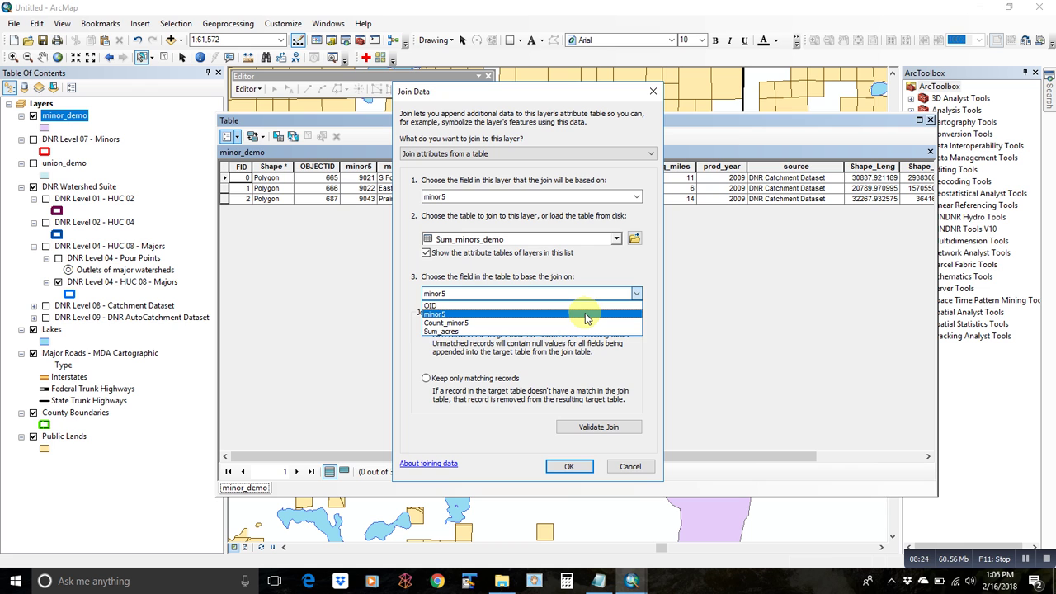
pyautogui.click(585, 314)
pyautogui.click(569, 466)
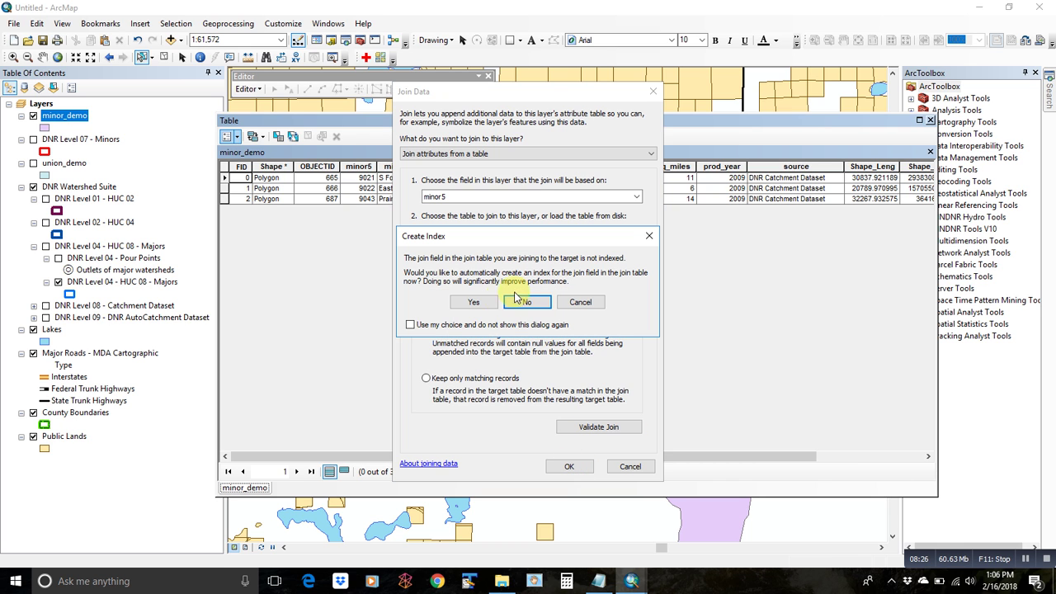
pyautogui.click(475, 303)
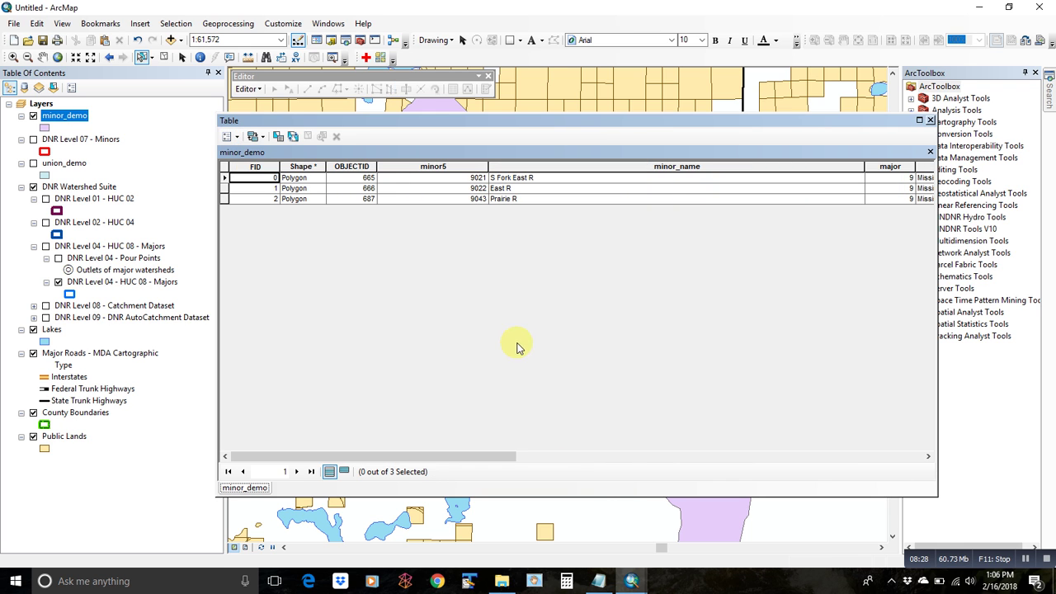
pyautogui.moveTo(429, 455); pyautogui.dragTo(858, 459)
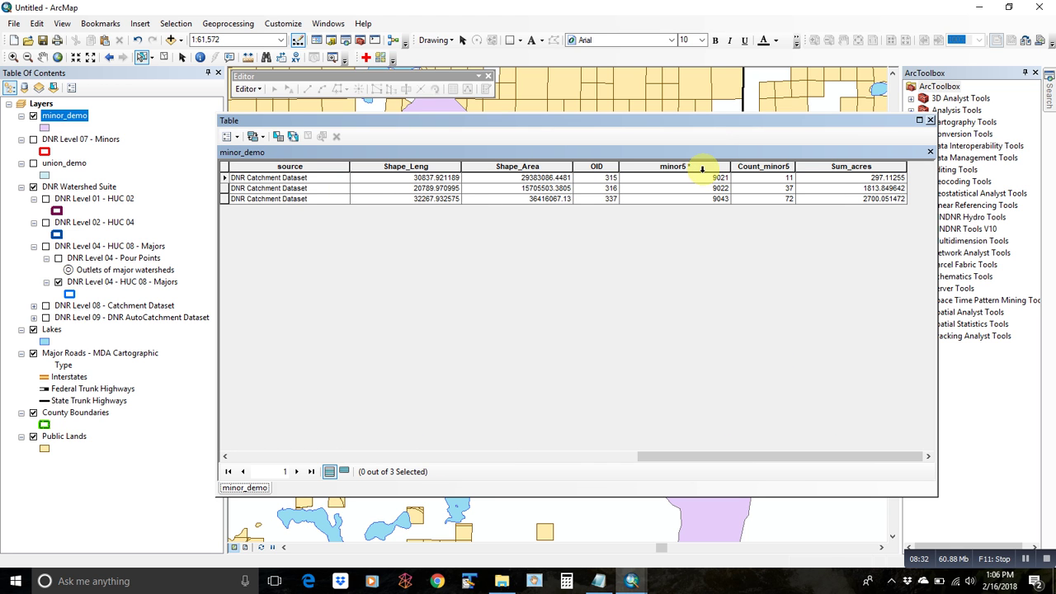
pyautogui.click(759, 168)
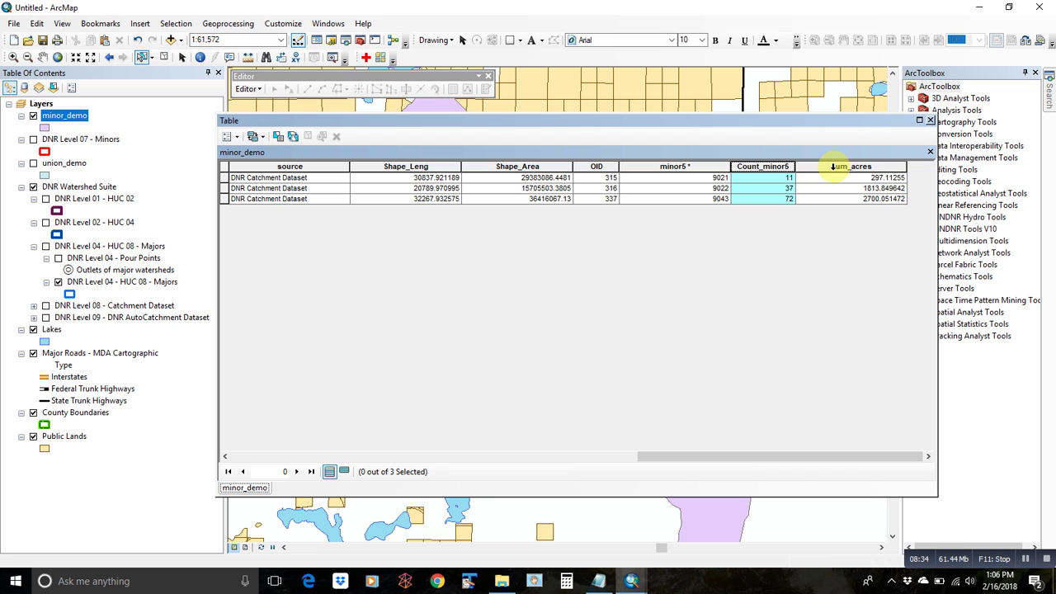
pyautogui.click(833, 167)
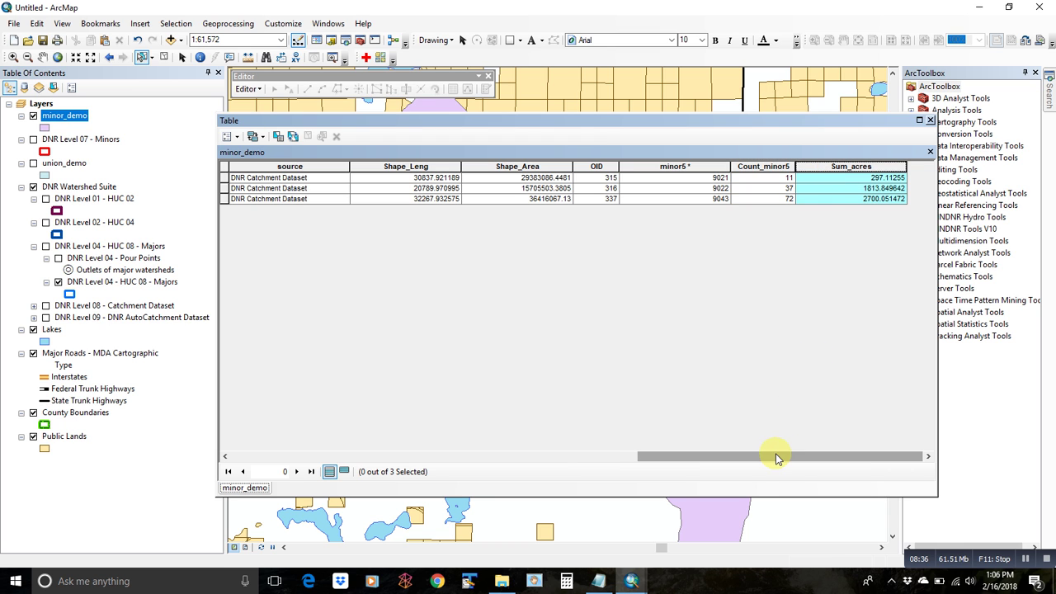
# Add a Double field named Pub_Land_ac to the minor_demo table, accepting the shortened name Pub_Land_a
pyautogui.click(235, 140)
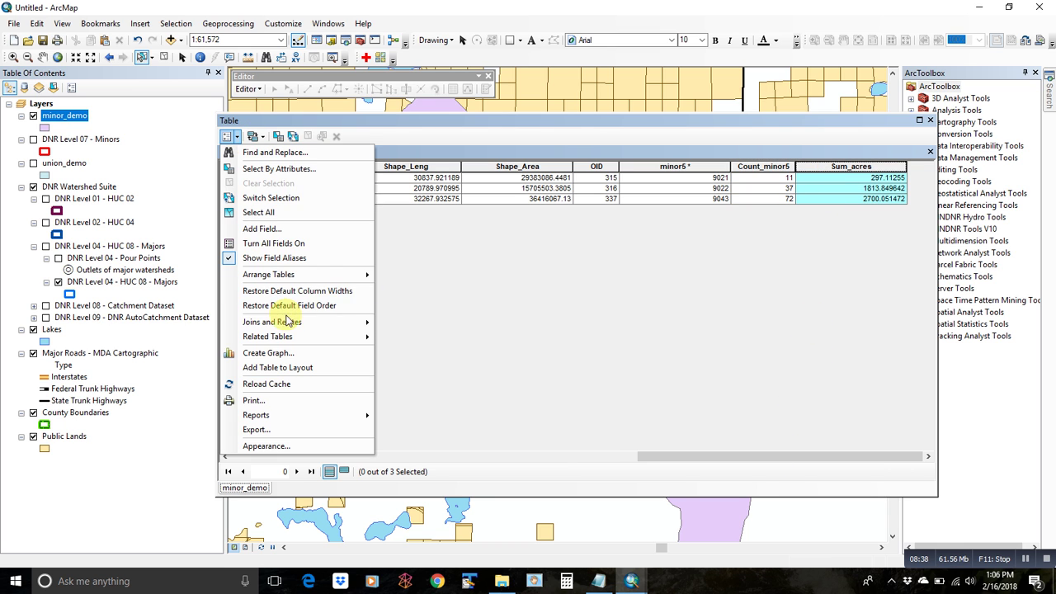
pyautogui.click(272, 231)
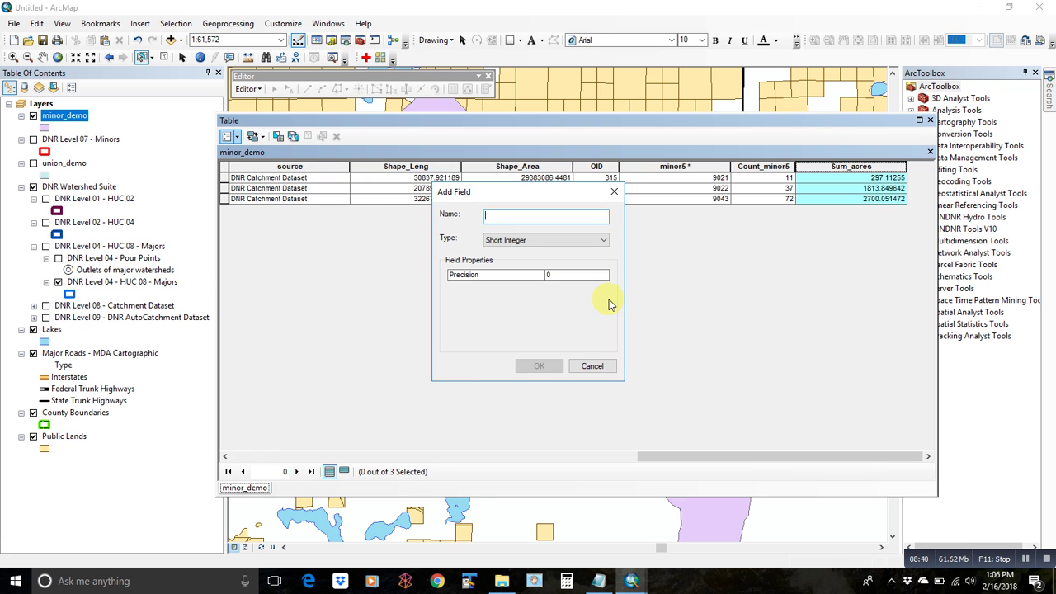
pyautogui.write('Public_lands')
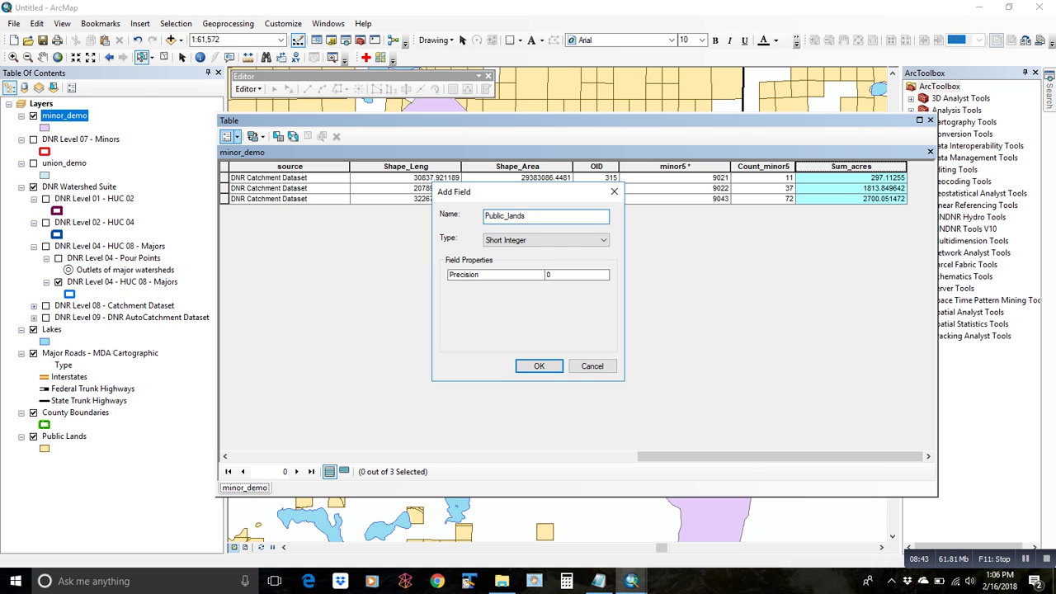
pyautogui.press('BackSpace')
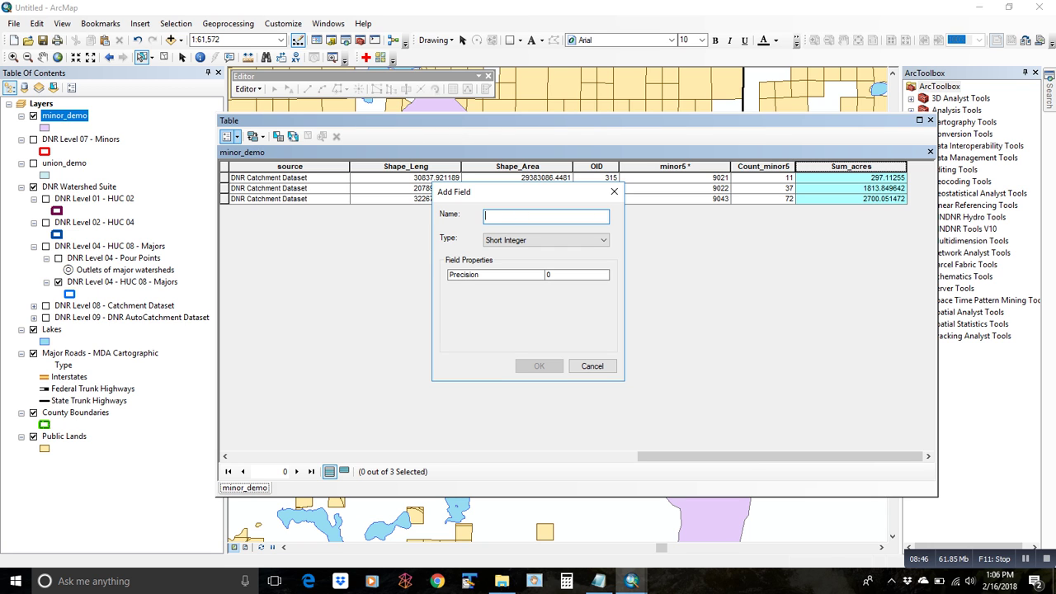
pyautogui.write('Pub_Land_ac')
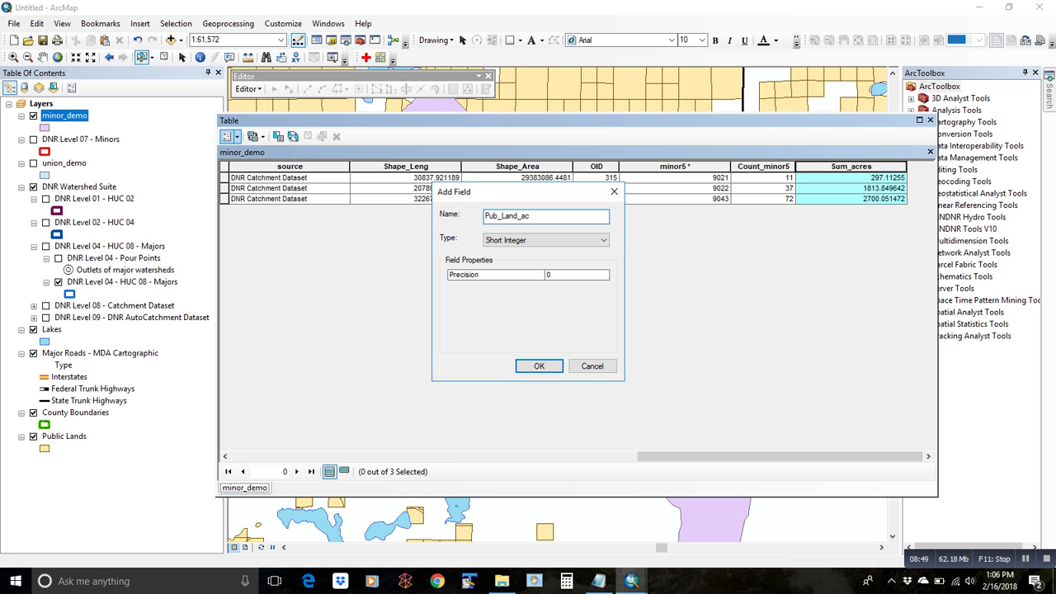
pyautogui.click(577, 240)
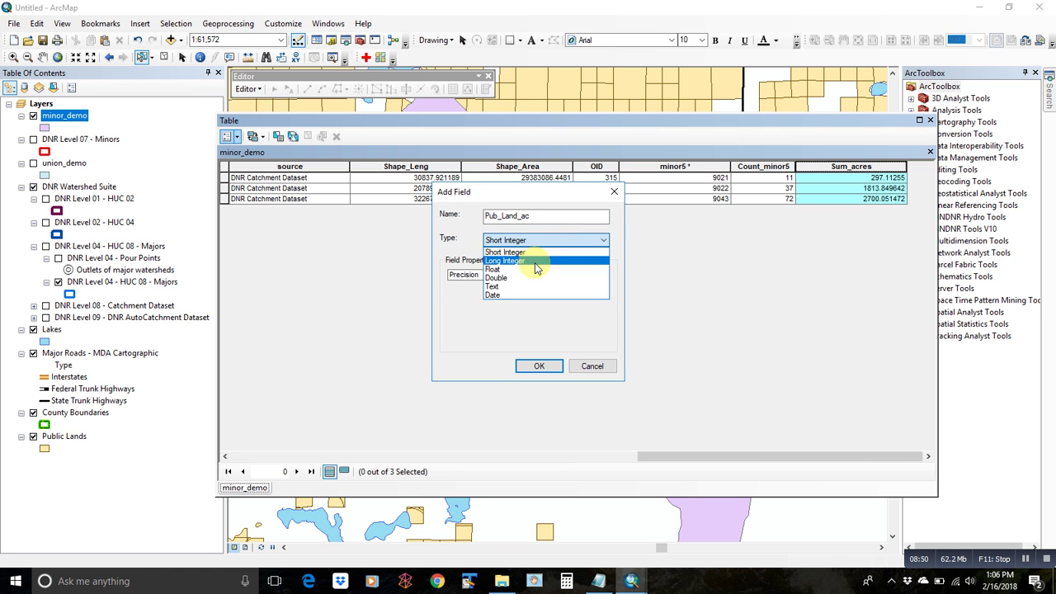
pyautogui.click(520, 277)
pyautogui.click(539, 366)
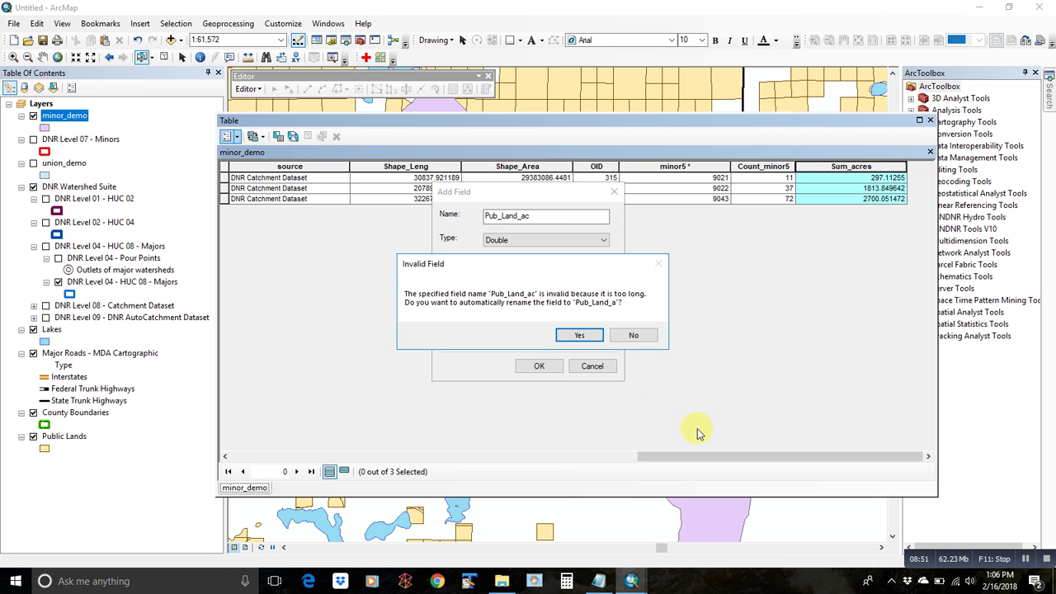
pyautogui.click(581, 335)
pyautogui.moveTo(690, 458); pyautogui.dragTo(726, 458)
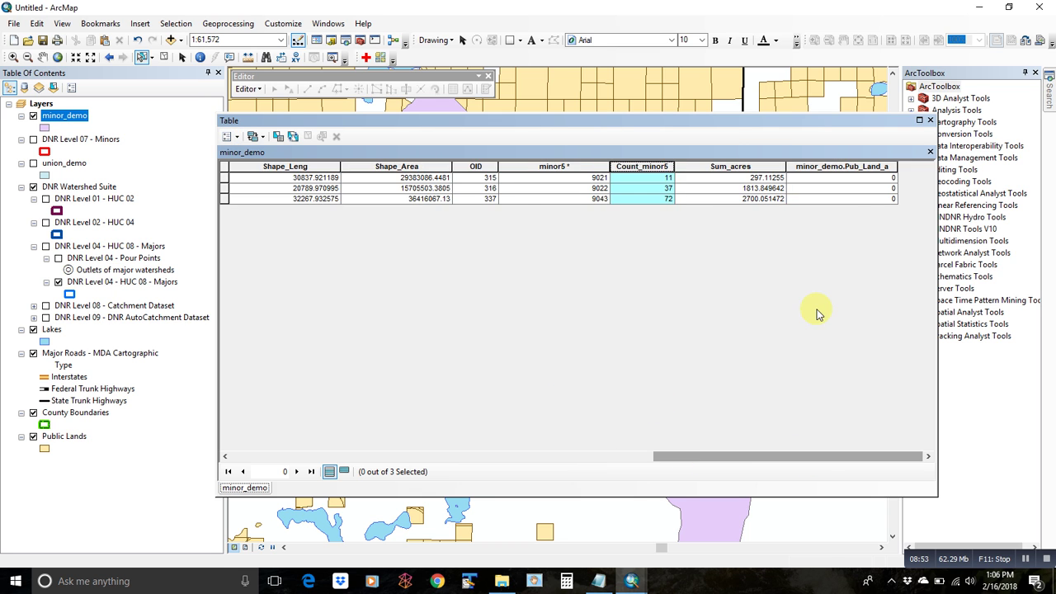
# Calculate the Pub_Land_a field of minor_demo from the joined Sum_minors_demo.Sum_acres field with the Field Calculator
pyautogui.click(853, 167)
pyautogui.rightClick(854, 168)
pyautogui.click(907, 245)
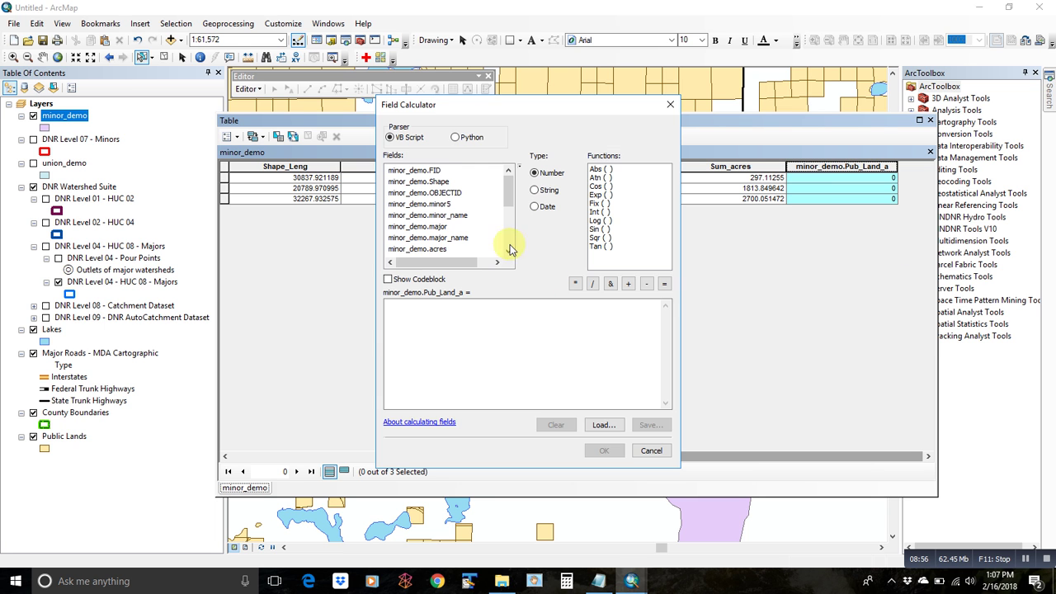
pyautogui.moveTo(503, 102); pyautogui.dragTo(286, 95)
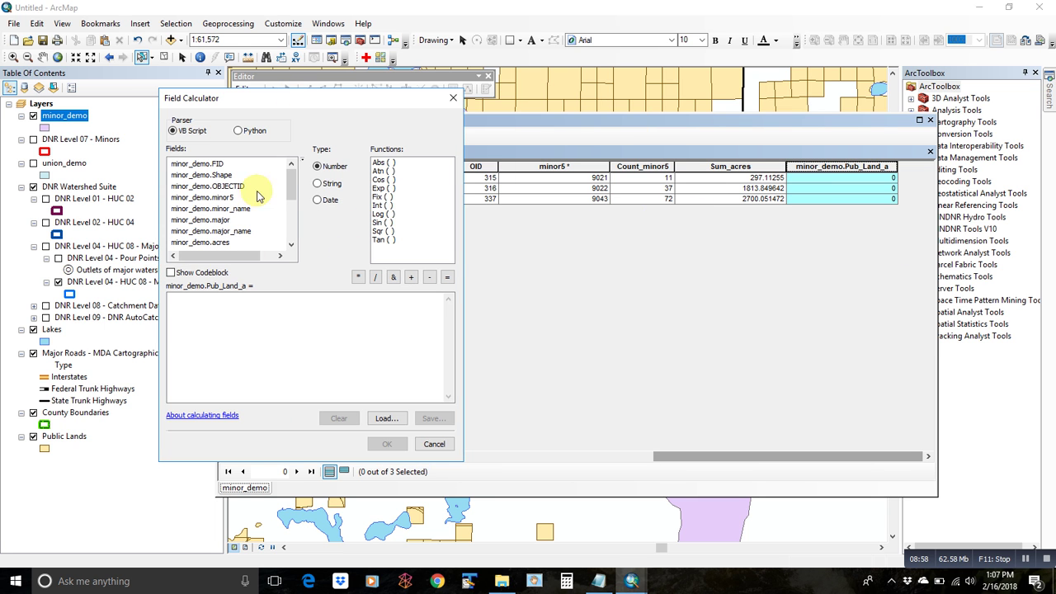
pyautogui.moveTo(290, 183); pyautogui.dragTo(290, 226)
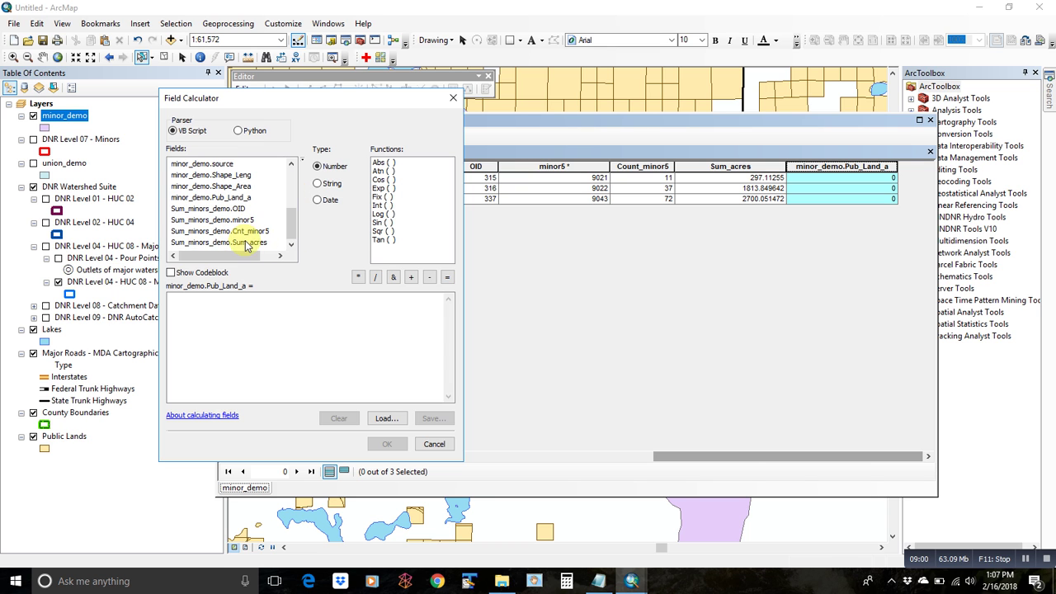
pyautogui.doubleClick(245, 242)
pyautogui.click(388, 443)
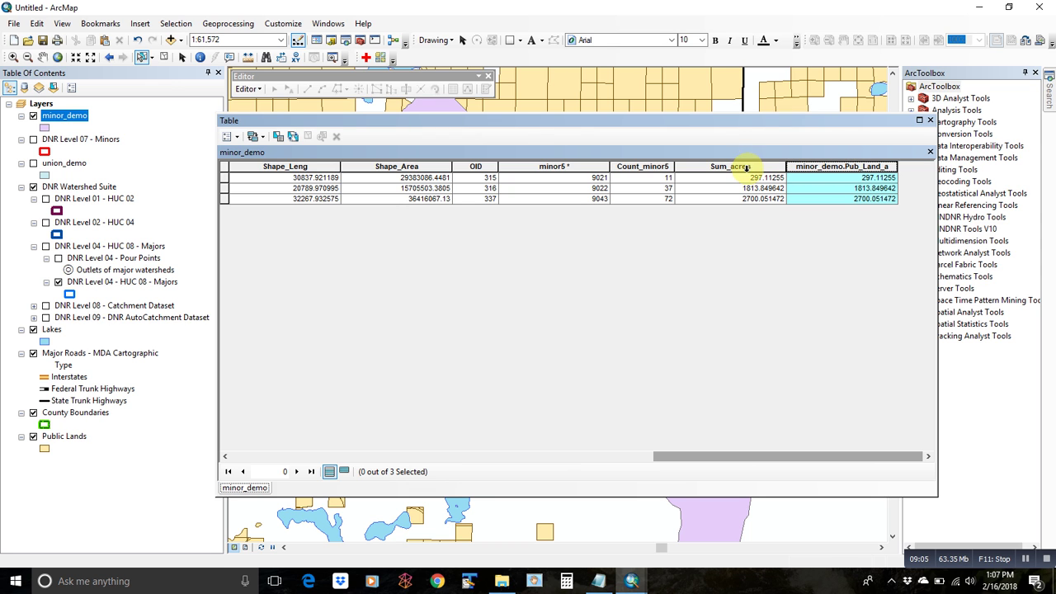
# Remove all joins from the minor_demo table, check its Pub_Land_a column and close the table
pyautogui.click(230, 136)
pyautogui.moveTo(271, 322)
pyautogui.moveTo(424, 342)
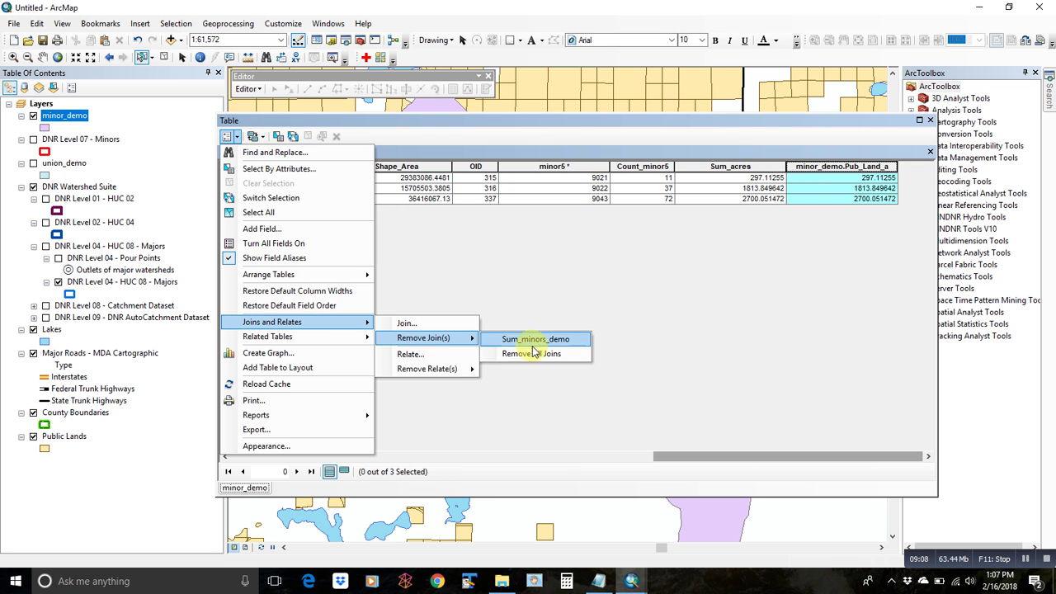
pyautogui.click(540, 356)
pyautogui.moveTo(703, 460); pyautogui.dragTo(895, 453)
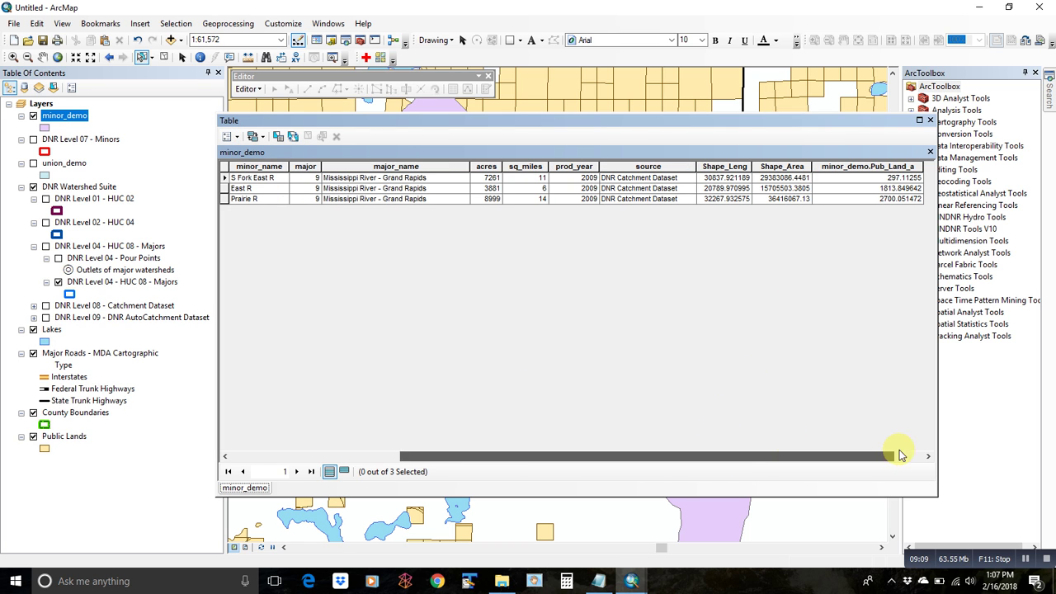
pyautogui.click(895, 167)
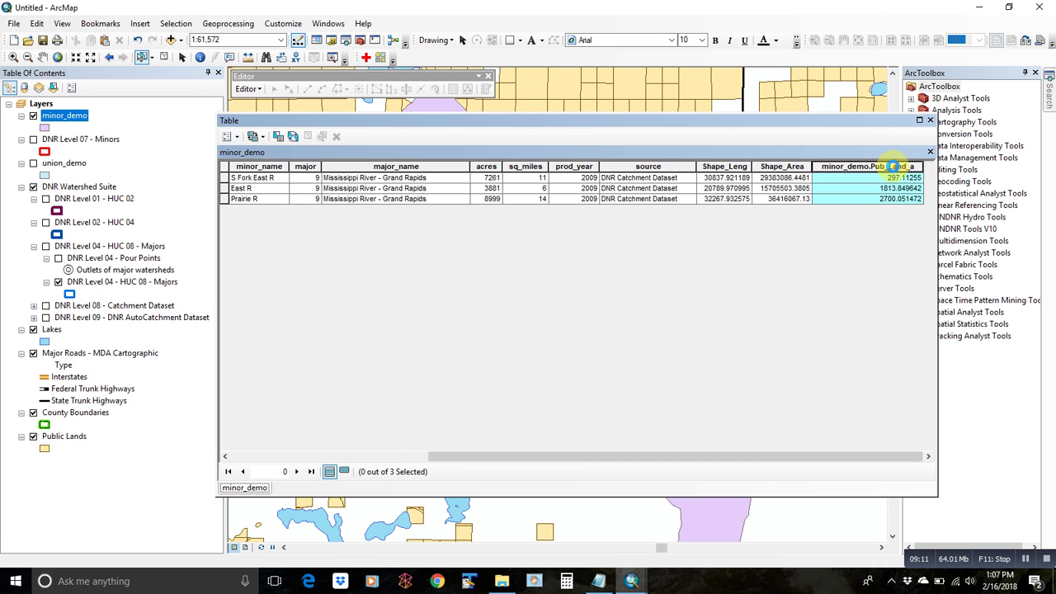
pyautogui.click(895, 167)
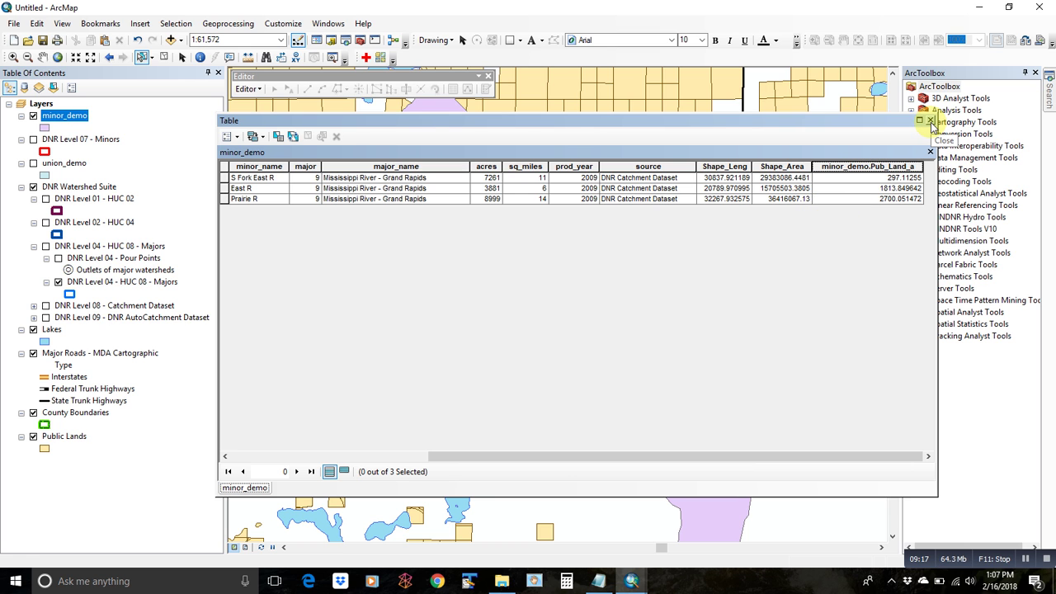
pyautogui.click(930, 122)
# Symbolize the minor_demo layer by quantities with graduated colors, using minor_demo.Pub_Land_a as the value and acres as the normalization
pyautogui.click(71, 117)
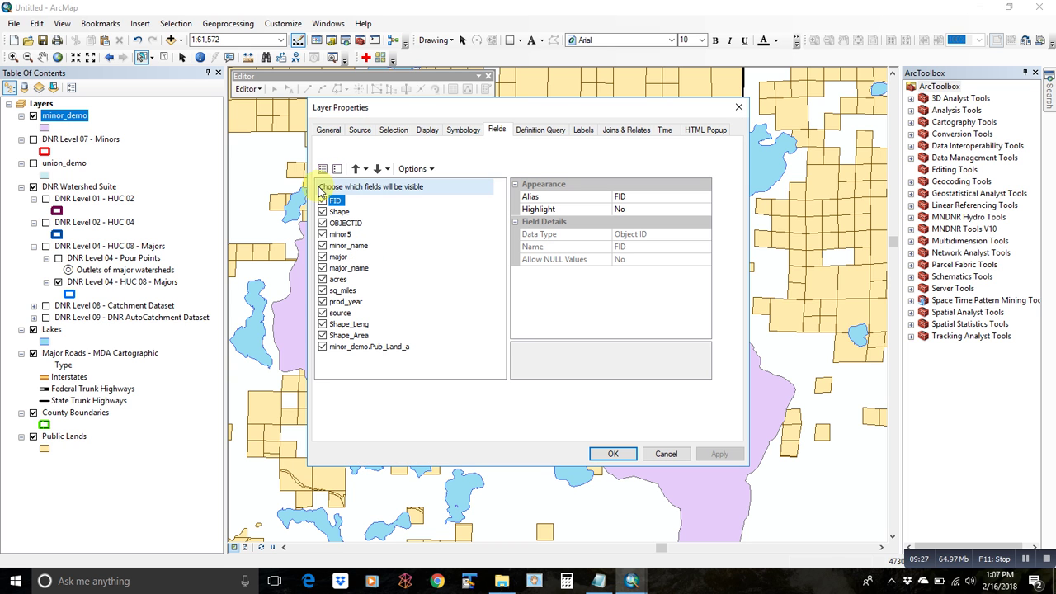
pyautogui.click(462, 130)
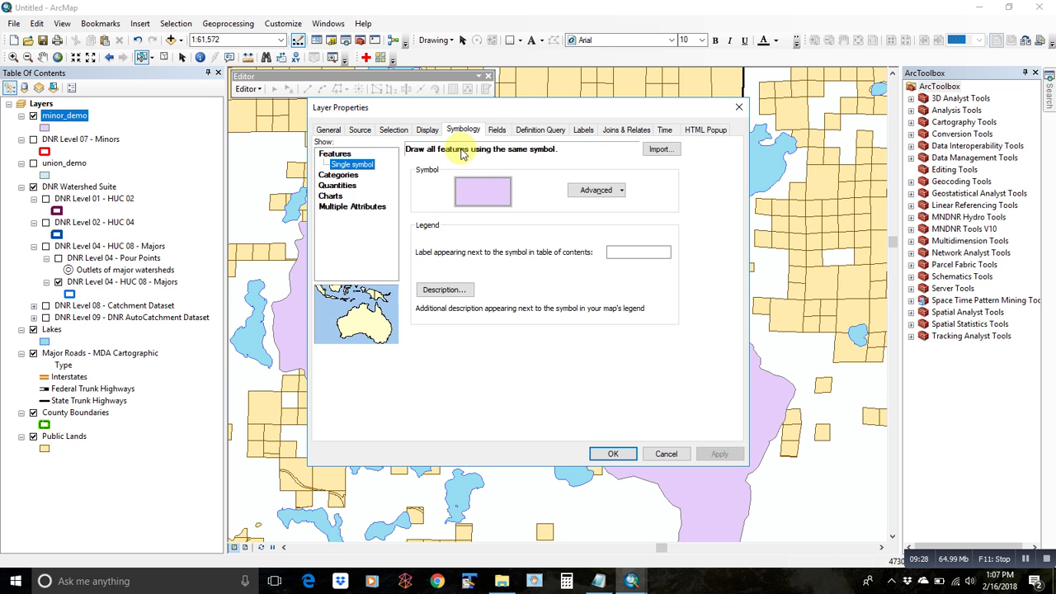
pyautogui.click(353, 185)
pyautogui.click(547, 176)
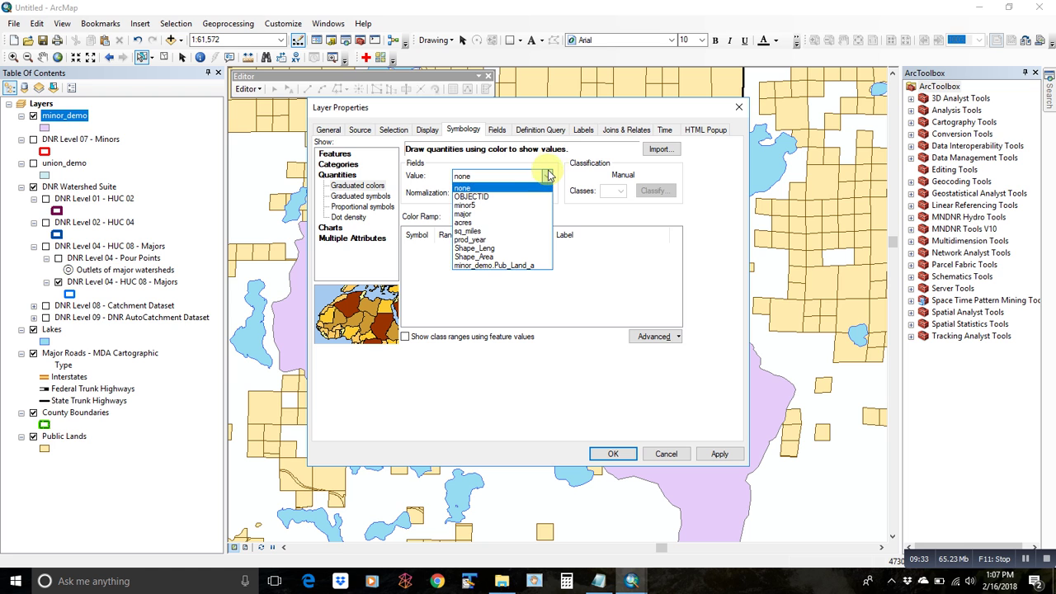
pyautogui.click(555, 165)
pyautogui.click(551, 175)
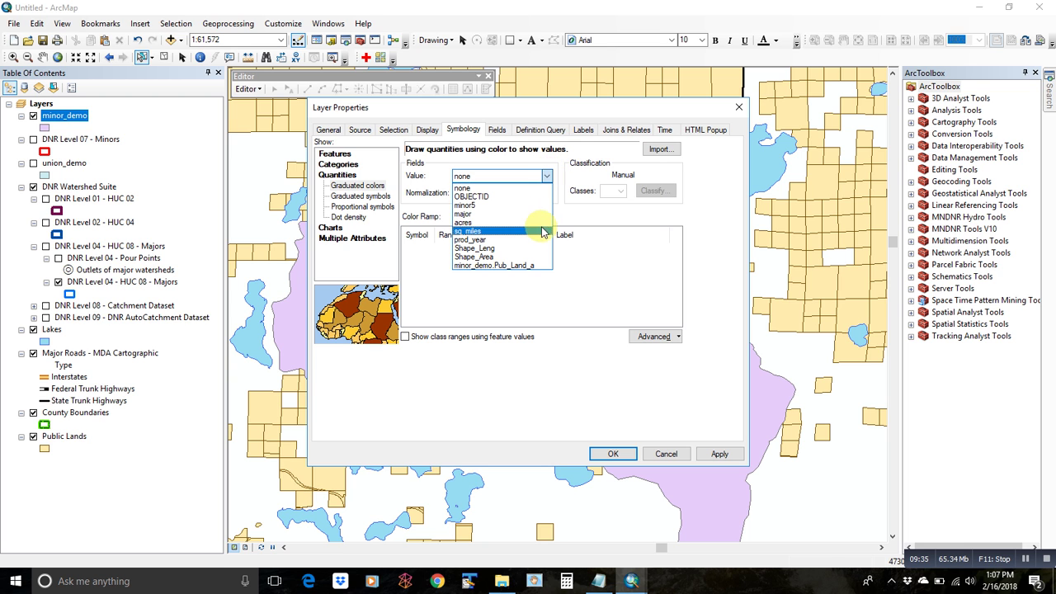
pyautogui.click(349, 183)
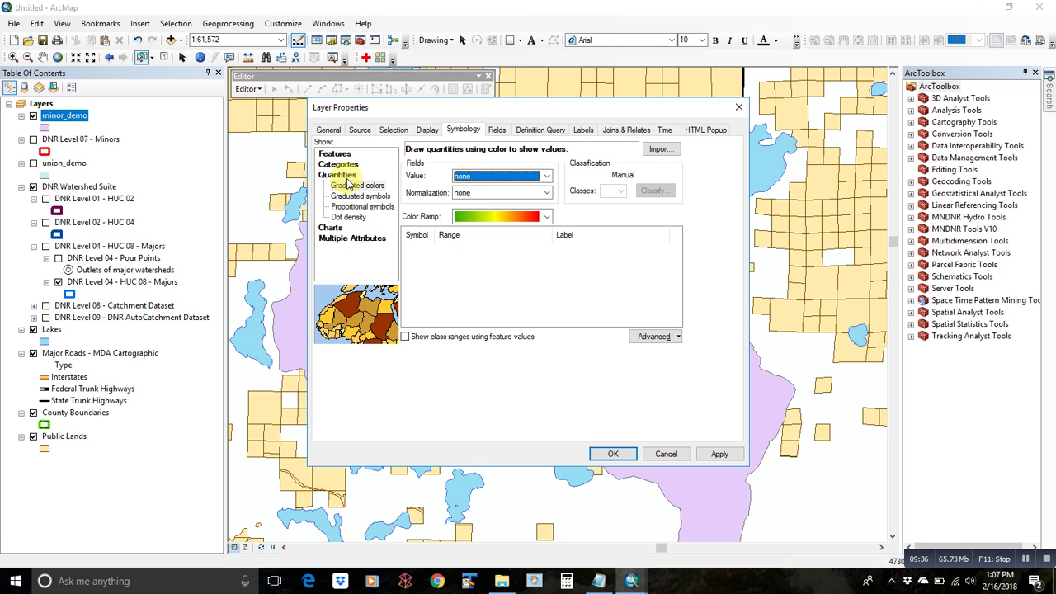
pyautogui.click(547, 176)
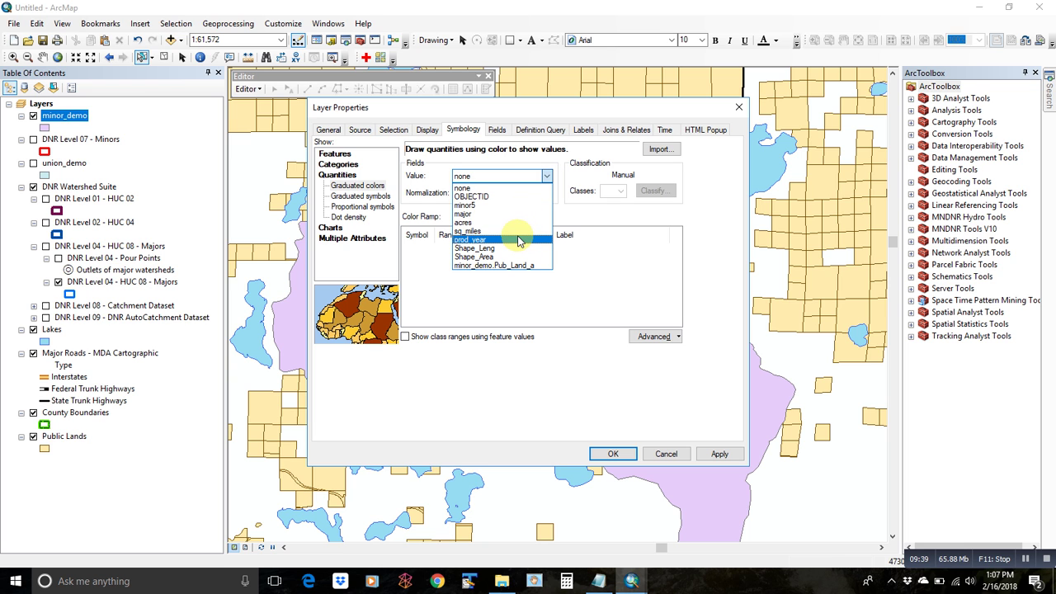
pyautogui.click(518, 265)
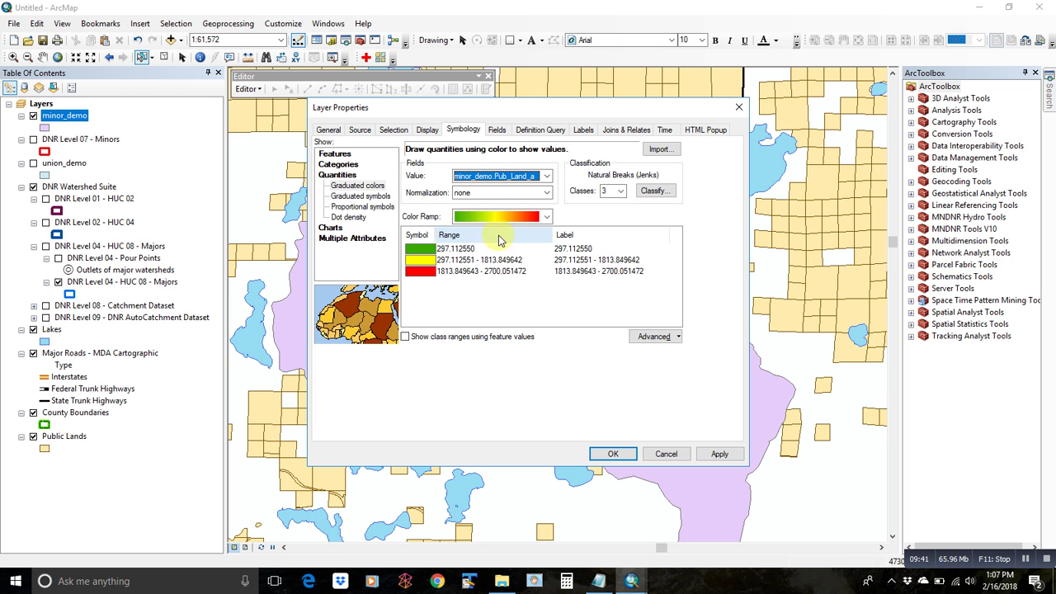
pyautogui.click(545, 192)
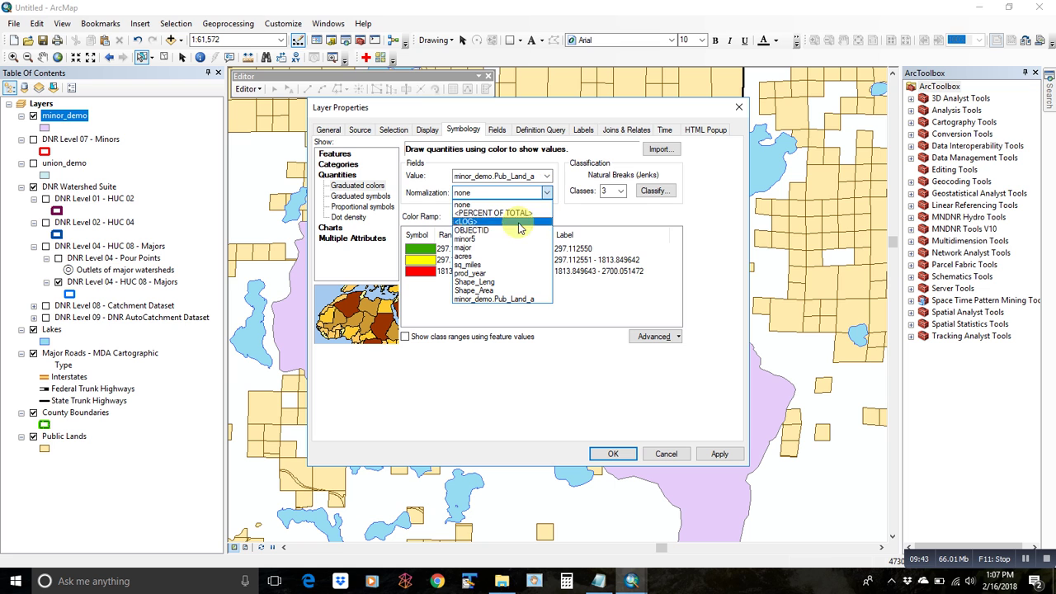
pyautogui.click(510, 255)
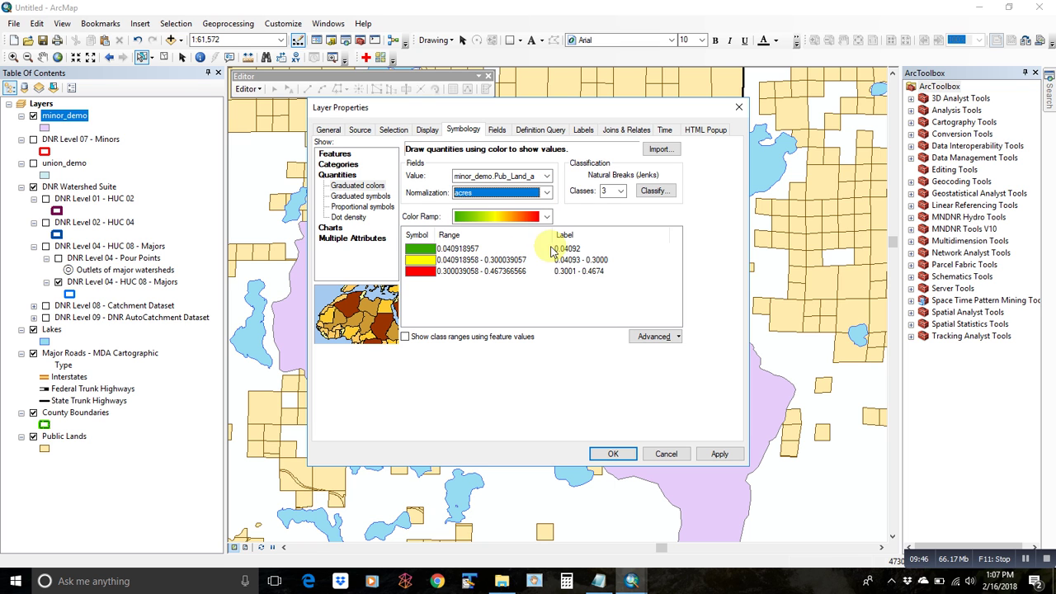
# Set the upper limits of the first two symbology classes to 0.1 and 0.2
pyautogui.click(501, 248)
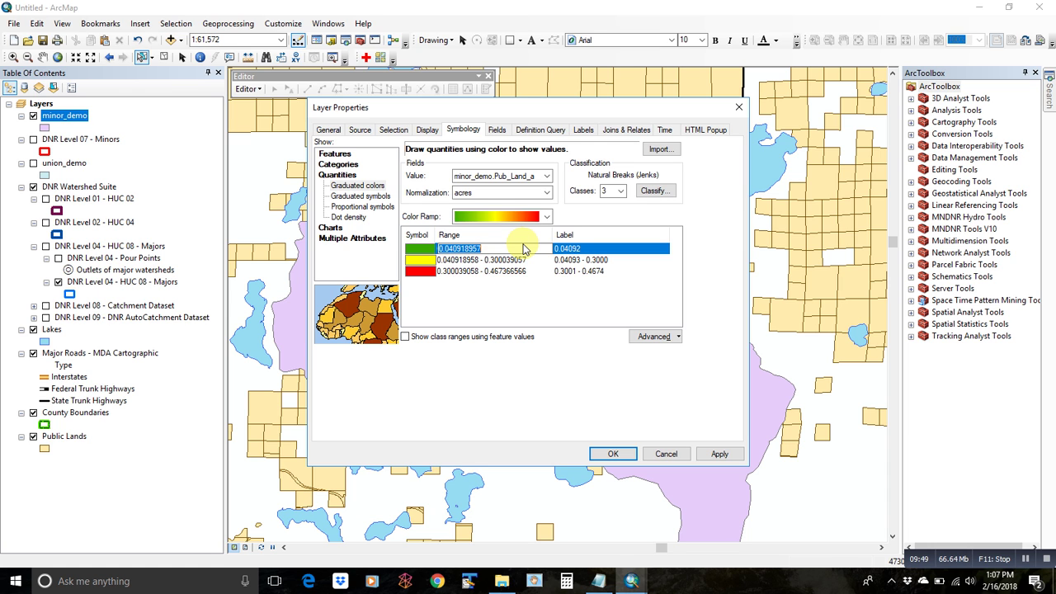
pyautogui.write('.1')
pyautogui.press('Return')
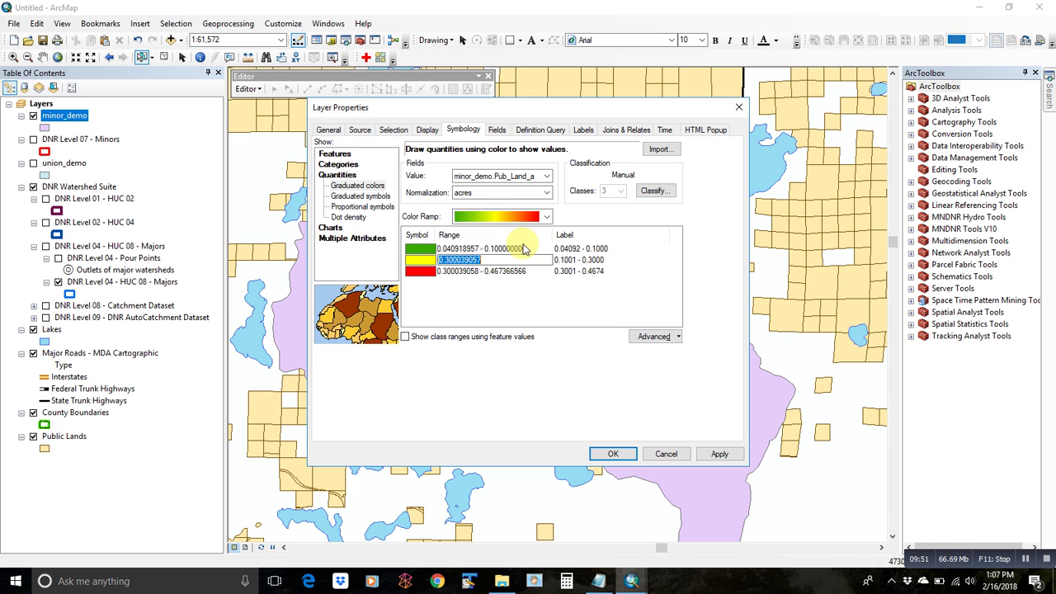
pyautogui.write('.2')
pyautogui.press('Return')
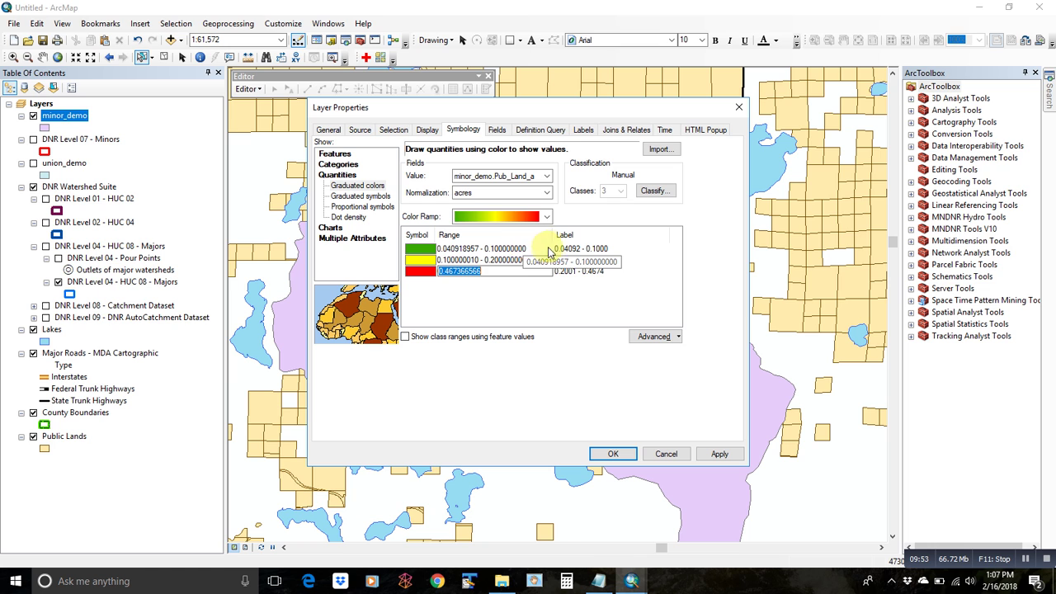
# Label the three symbology classes <10%, 10-20% and 20+ %
pyautogui.click(577, 248)
pyautogui.write('<10%')
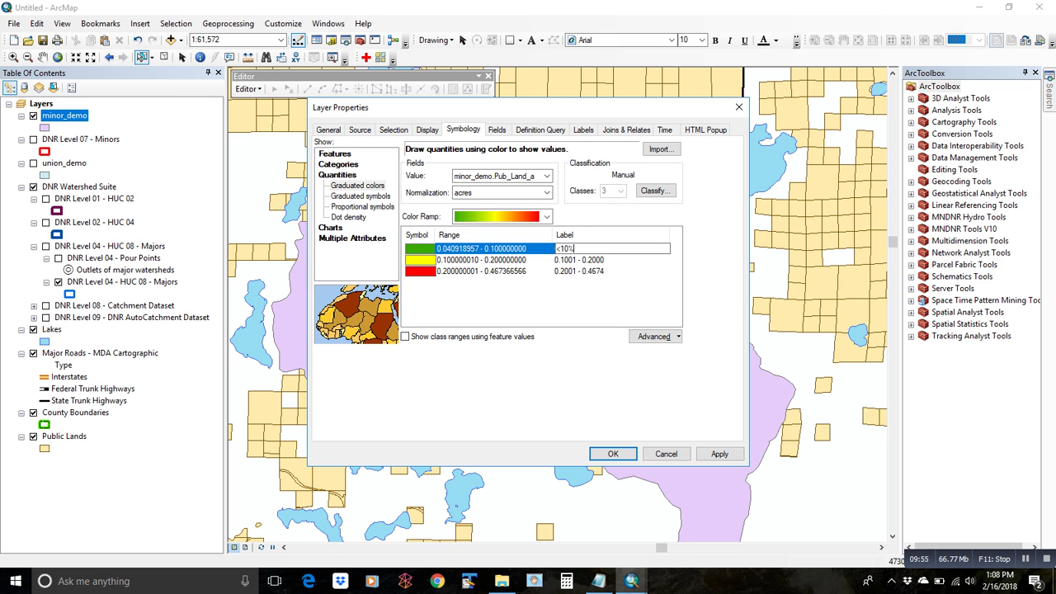
pyautogui.press('Return')
pyautogui.write('10')
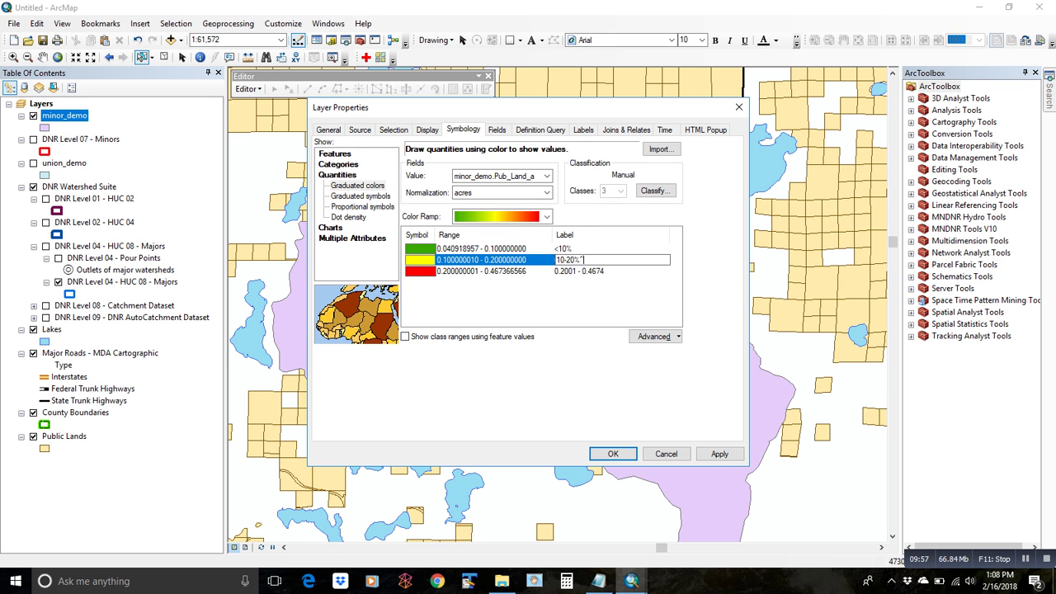
pyautogui.write('-20%')
pyautogui.press('Return')
pyautogui.write('20+ %')
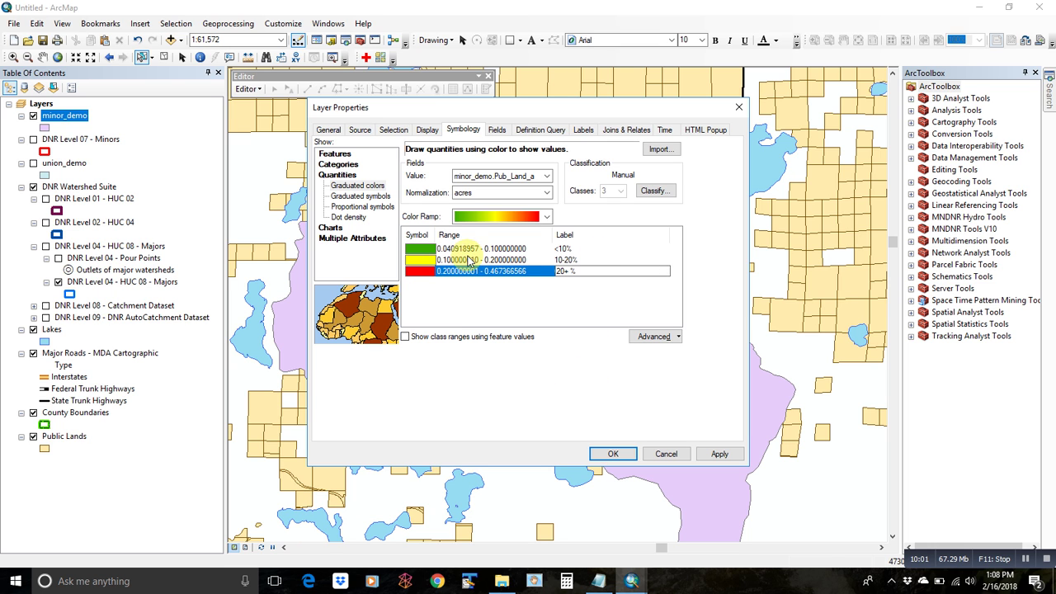
# Reverse the class colors so they run from red for <10% to green for 20+ %, and apply the symbology to the map
pyautogui.click(545, 216)
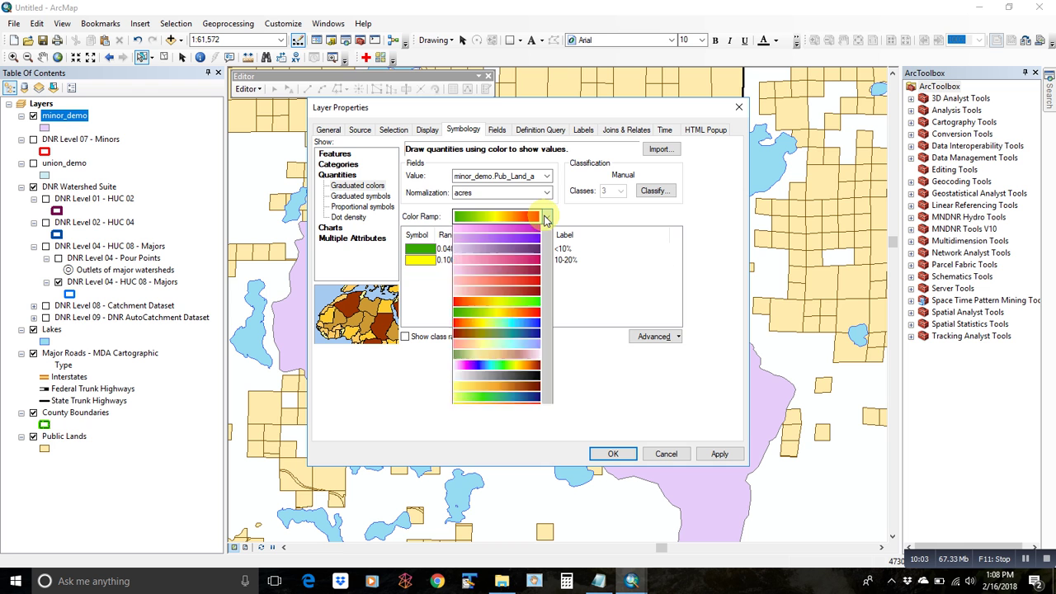
pyautogui.click(537, 221)
pyautogui.rightClick(423, 235)
pyautogui.click(438, 243)
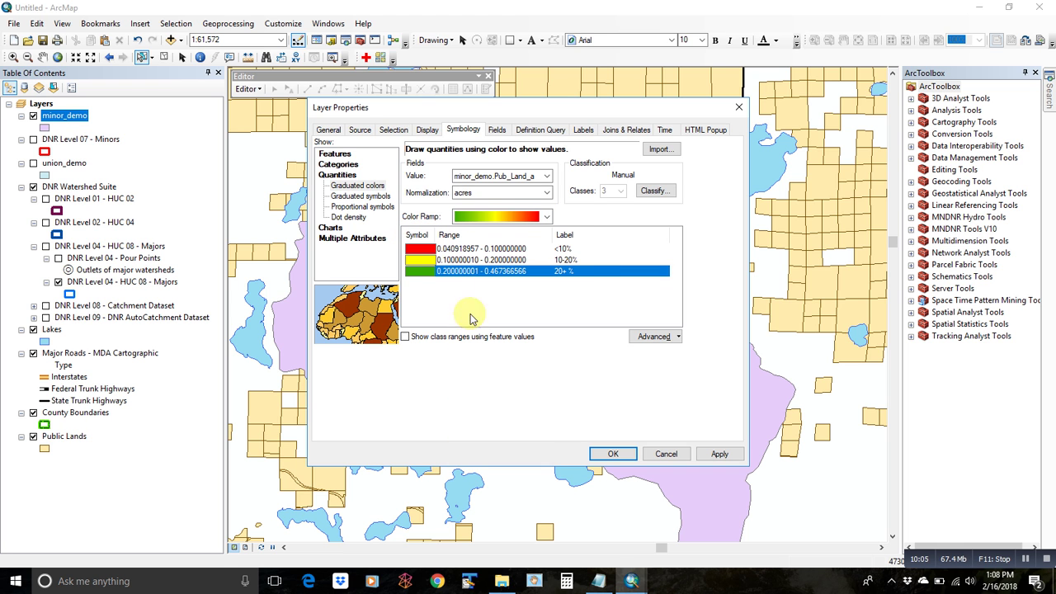
pyautogui.click(608, 453)
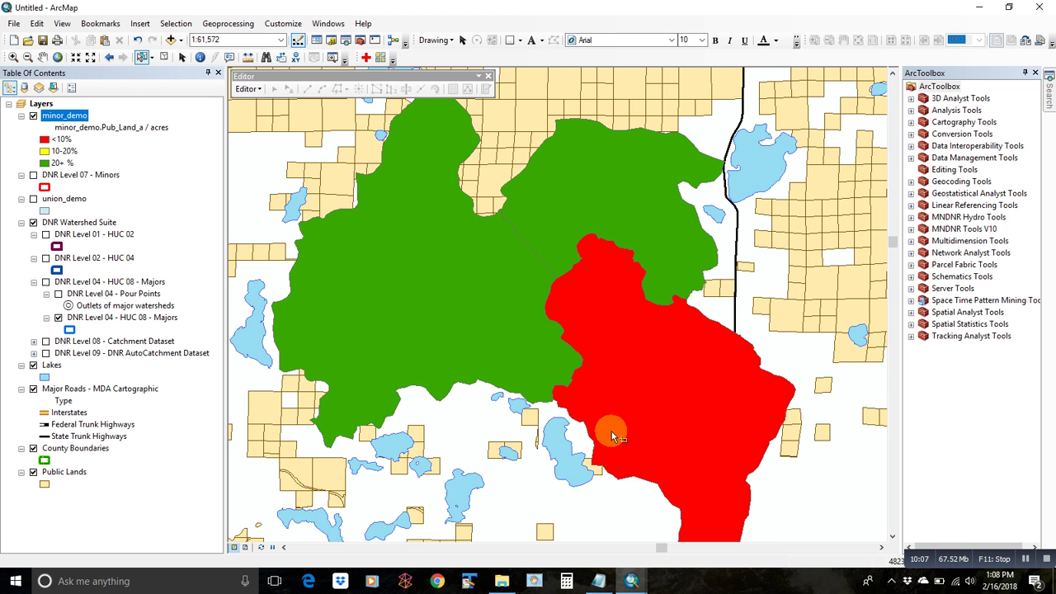